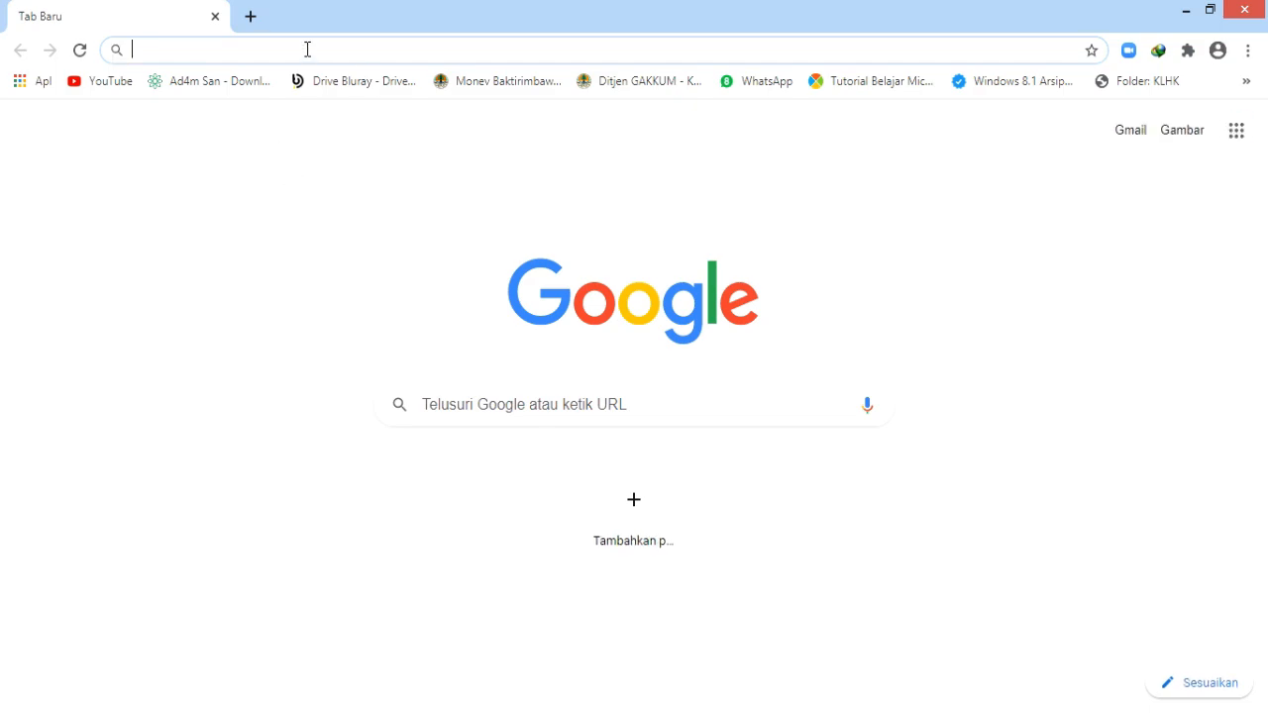
- Search the web for dronedeploy and open the official DroneDeploy website from the results
text(dron)
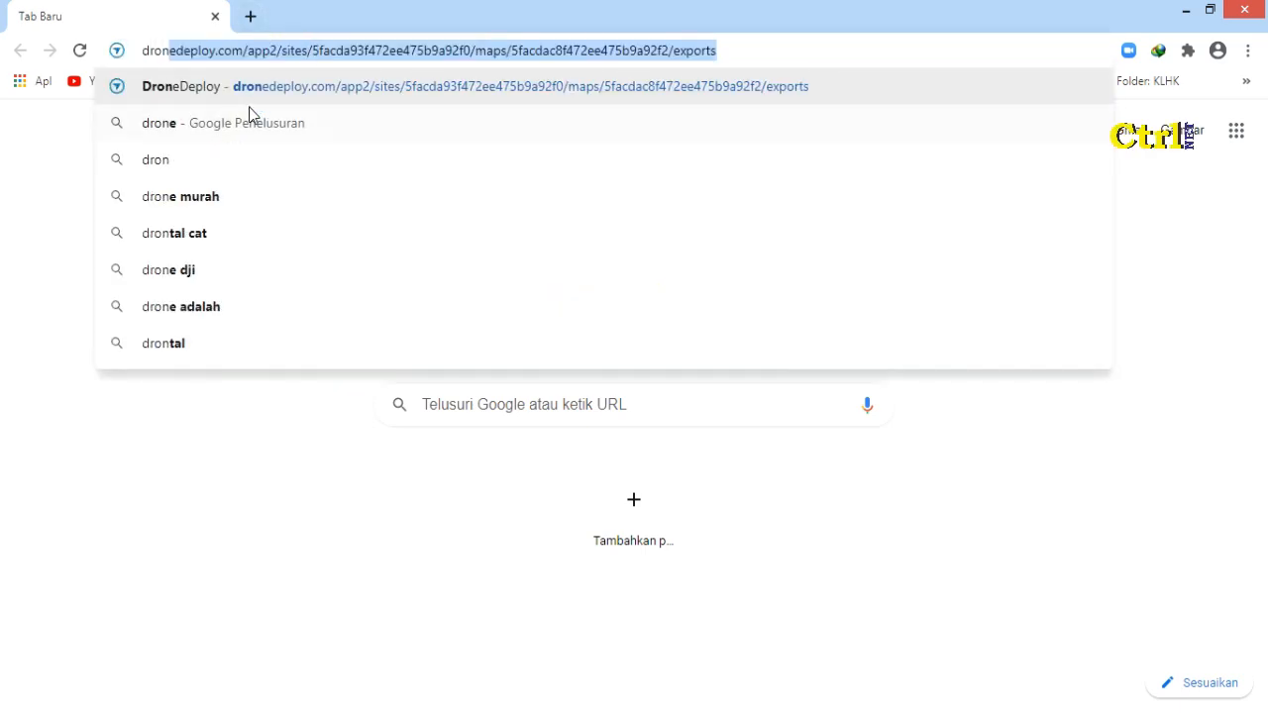
text(ed)
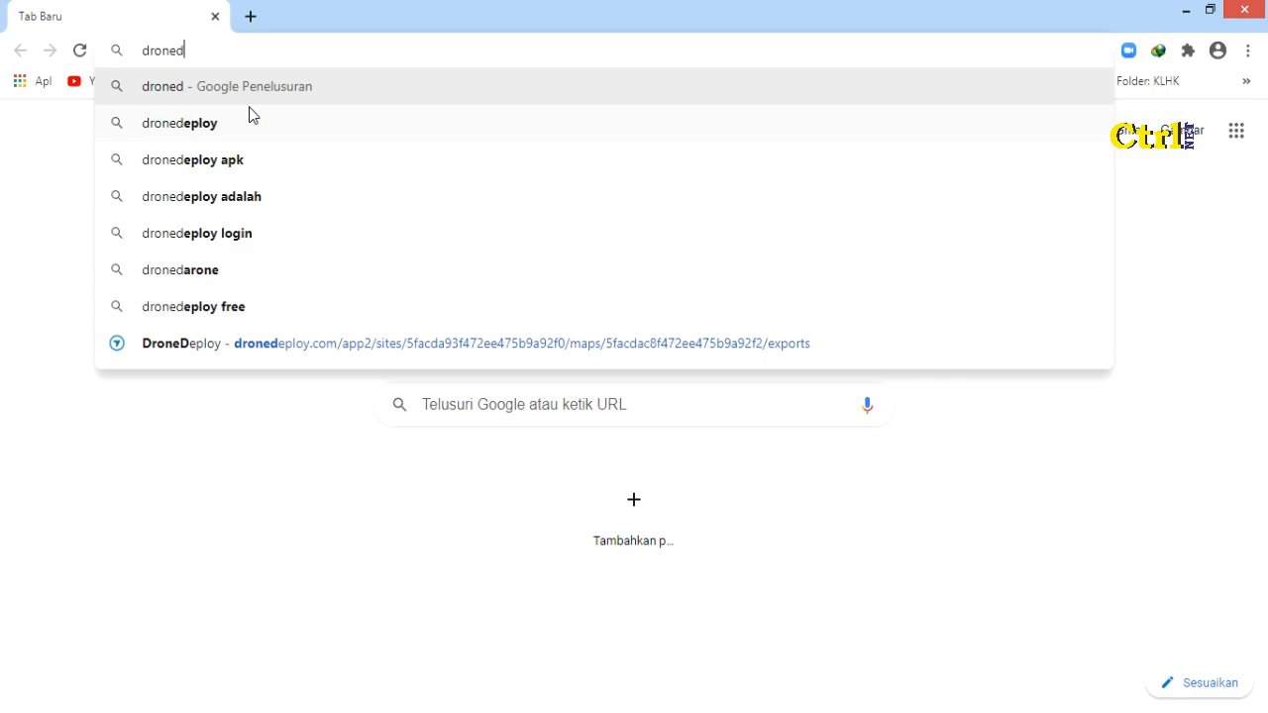
text(epl)
click(249, 117)
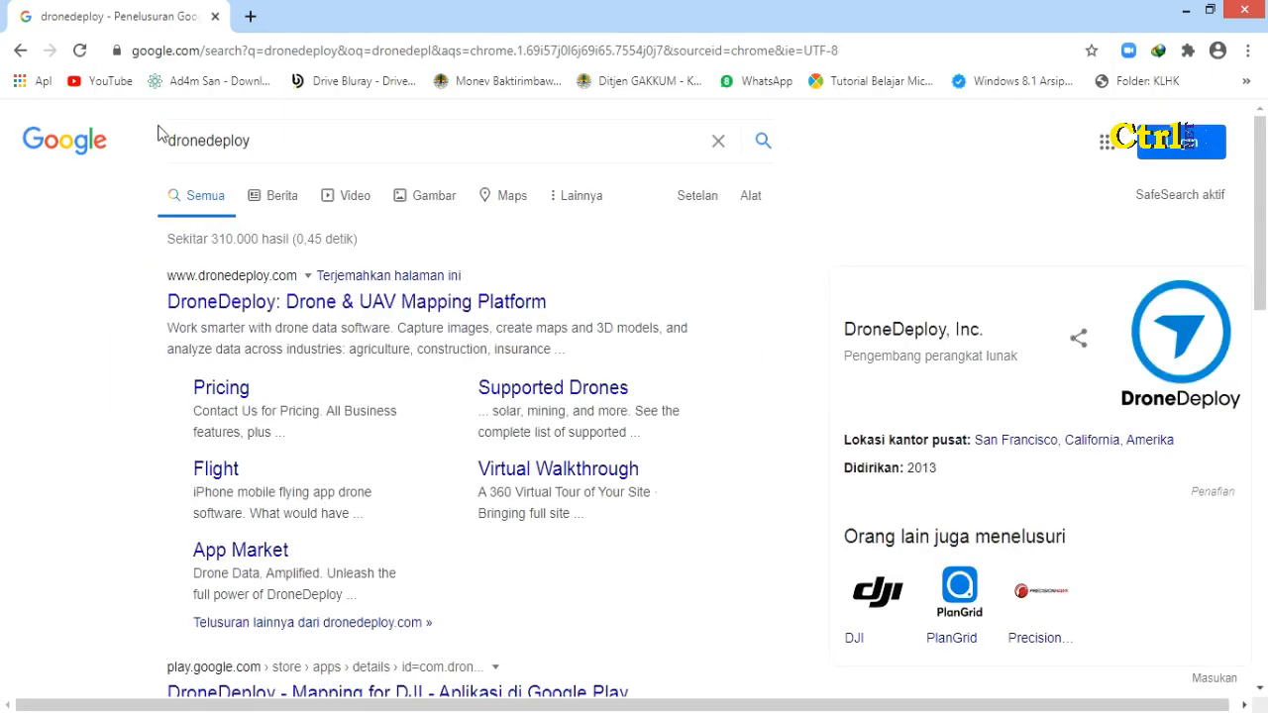
click(498, 307)
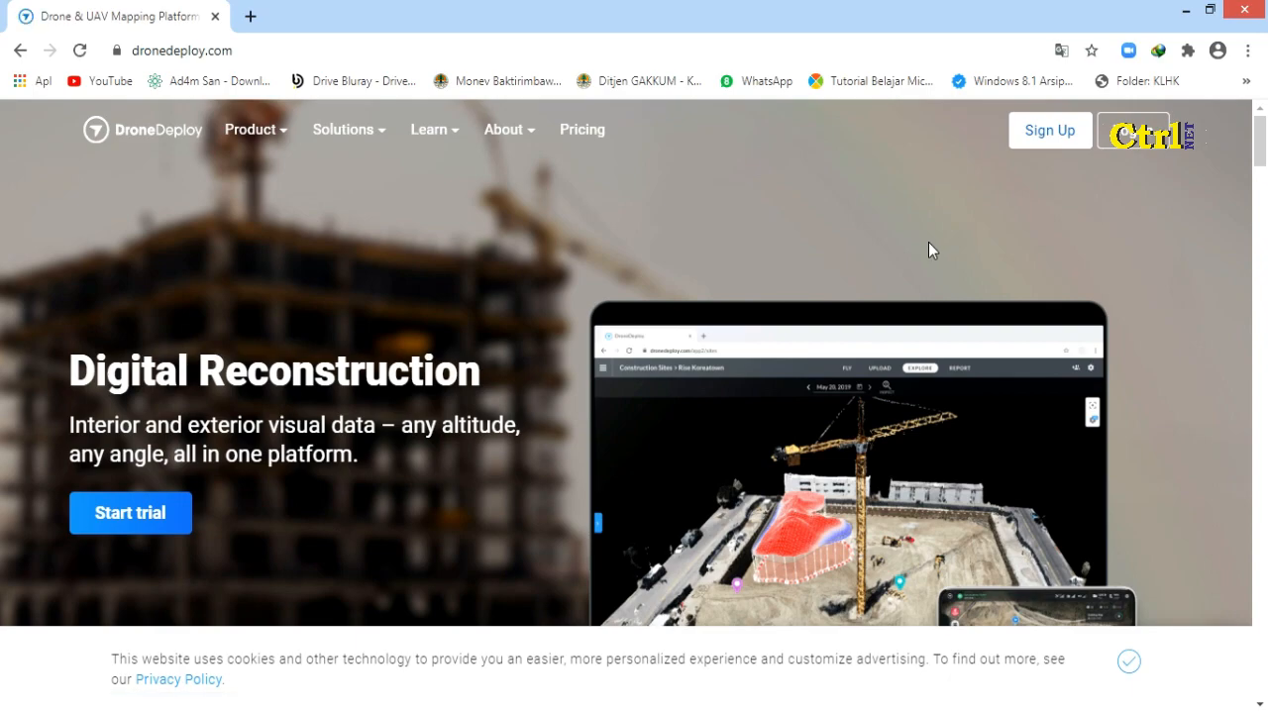
- Log in to DroneDeploy with the account email and password, and refuse to save the password in the browser
click(1116, 152)
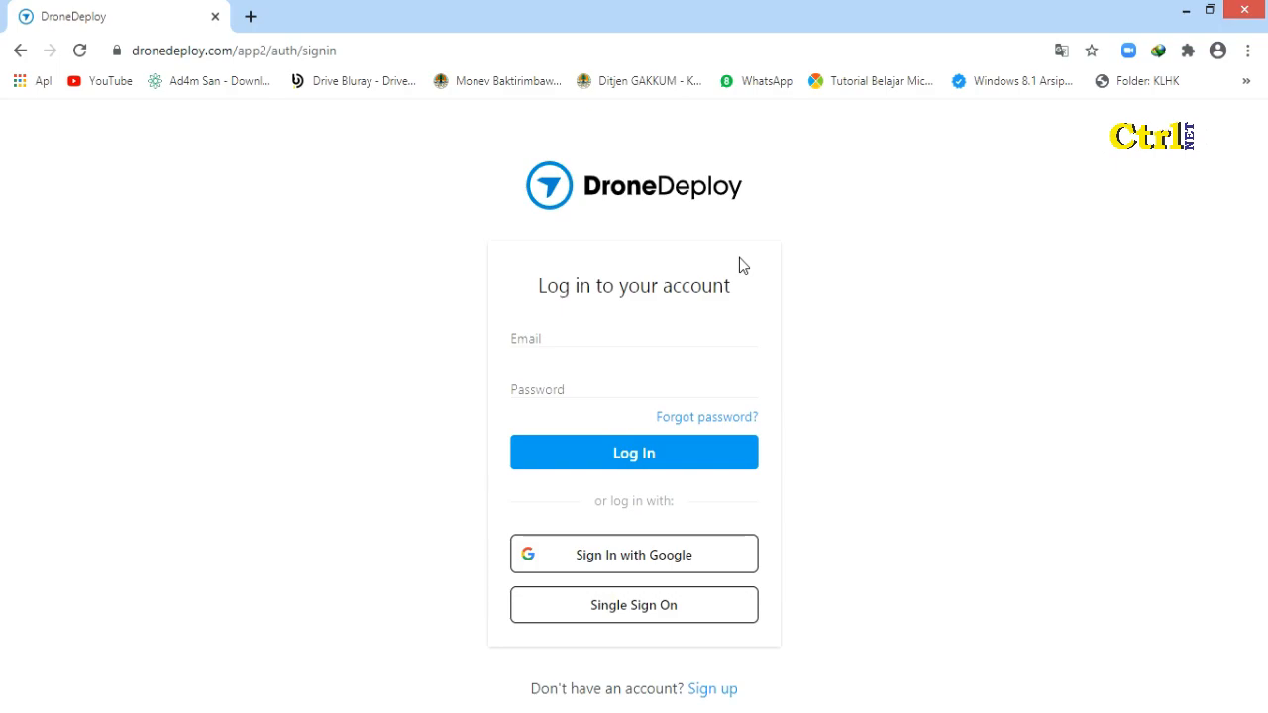
click(557, 325)
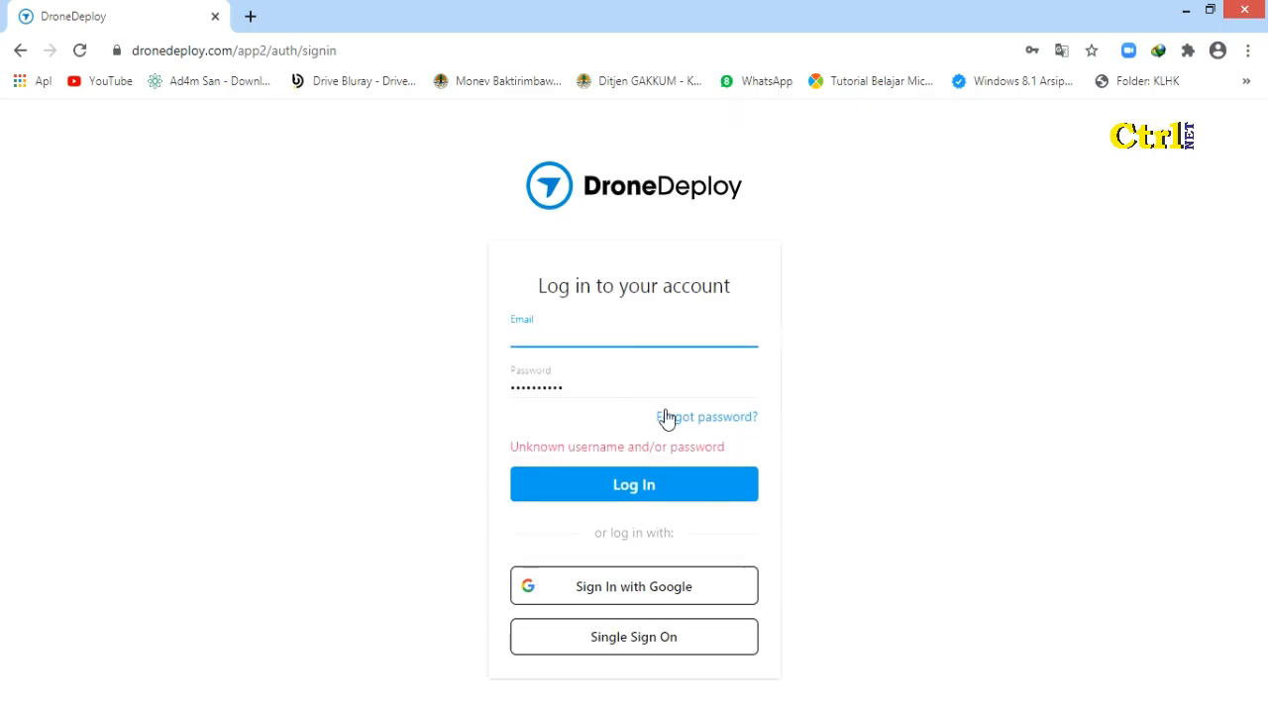
click(671, 482)
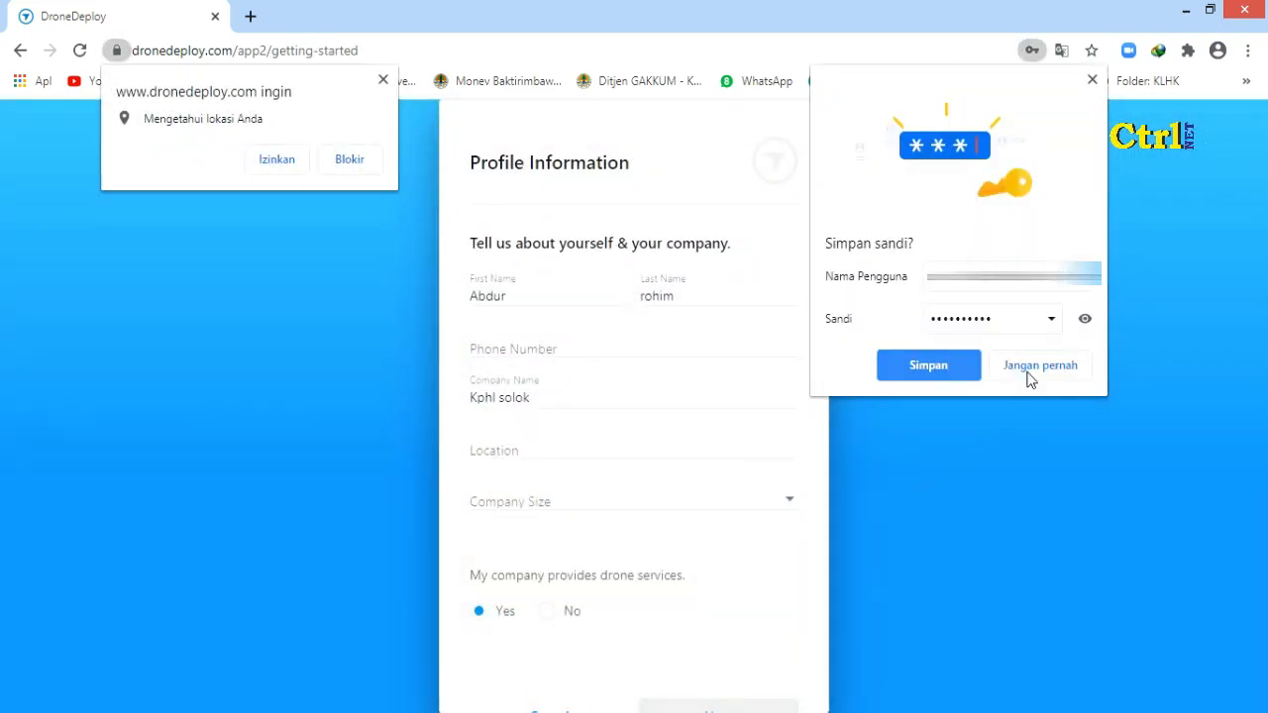
click(1036, 366)
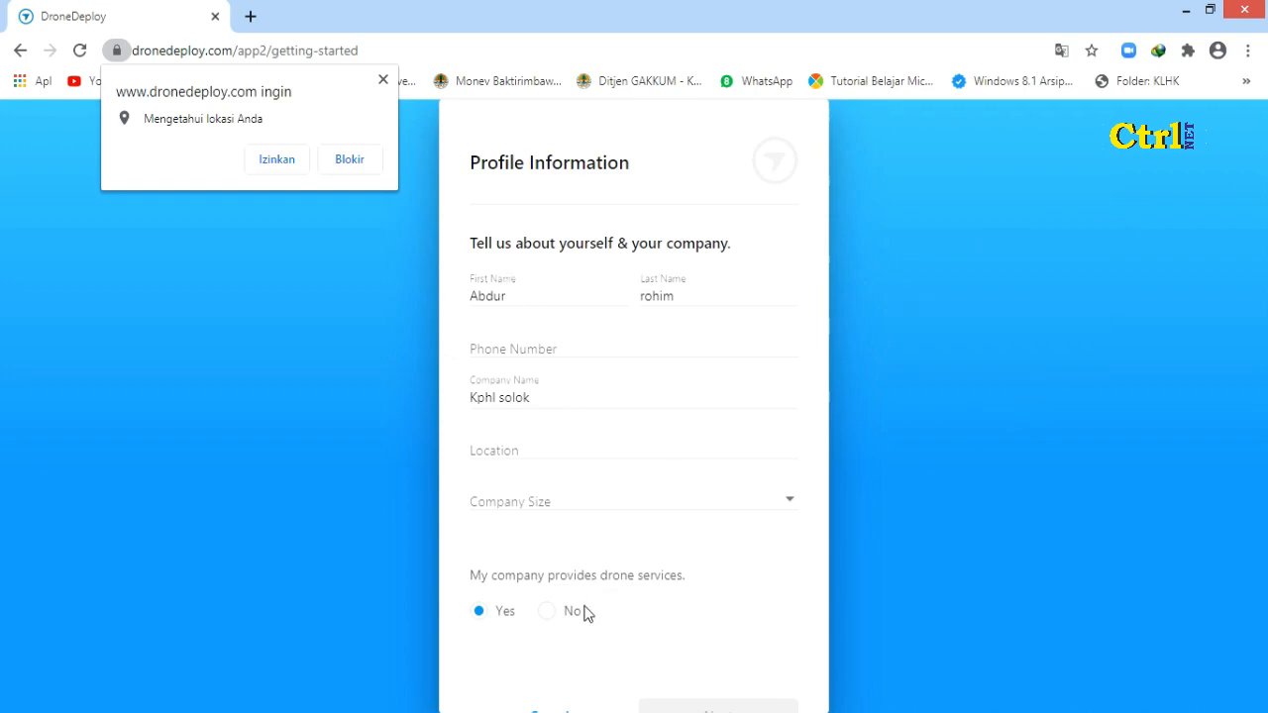
- Allow the site to access the location and set the profile's location to Solok, West Sumatra, Indonesia
click(521, 446)
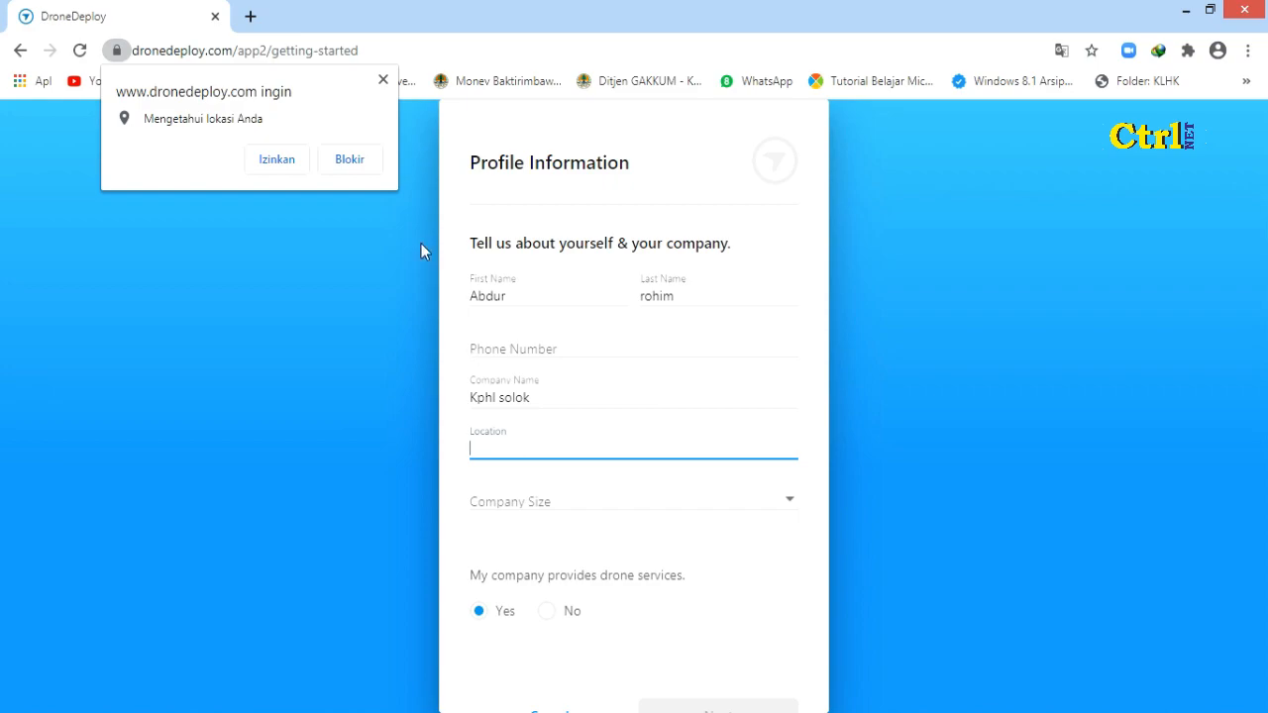
click(278, 160)
text(sO)
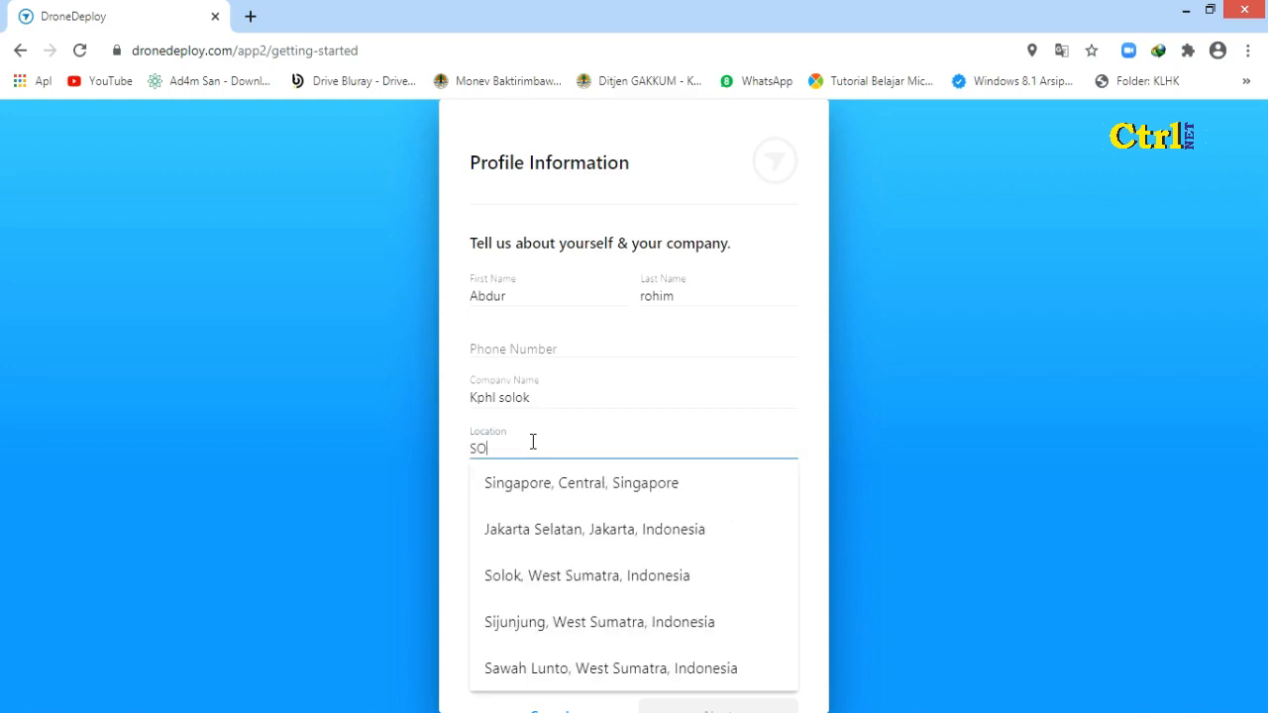
text(OK)
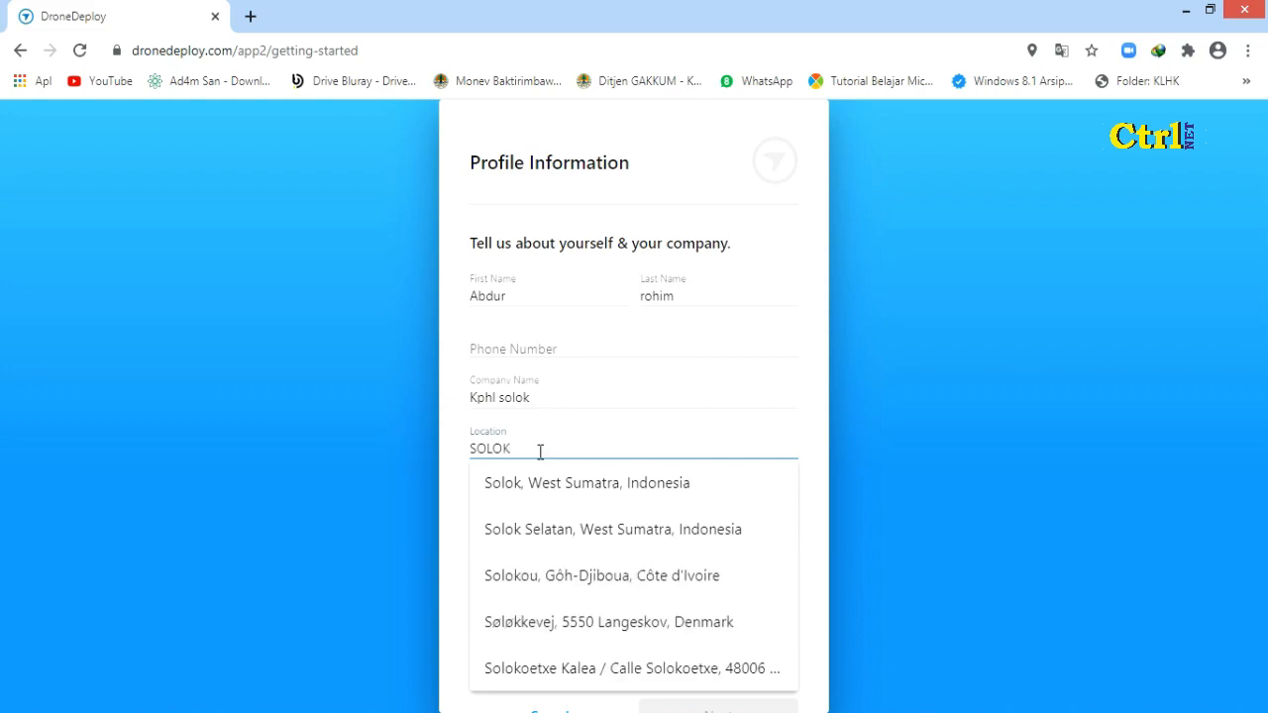
click(565, 498)
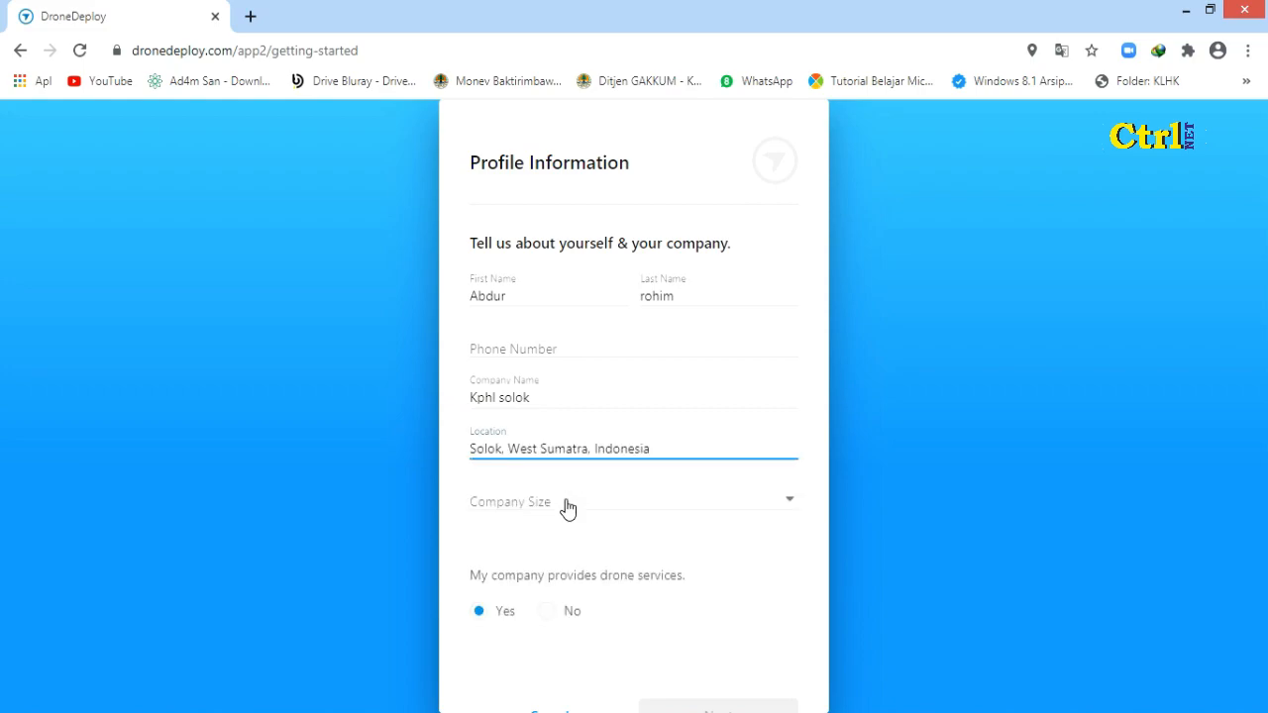
- Set the company size to Self-employed and answer Yes to the company providing drone services
click(581, 512)
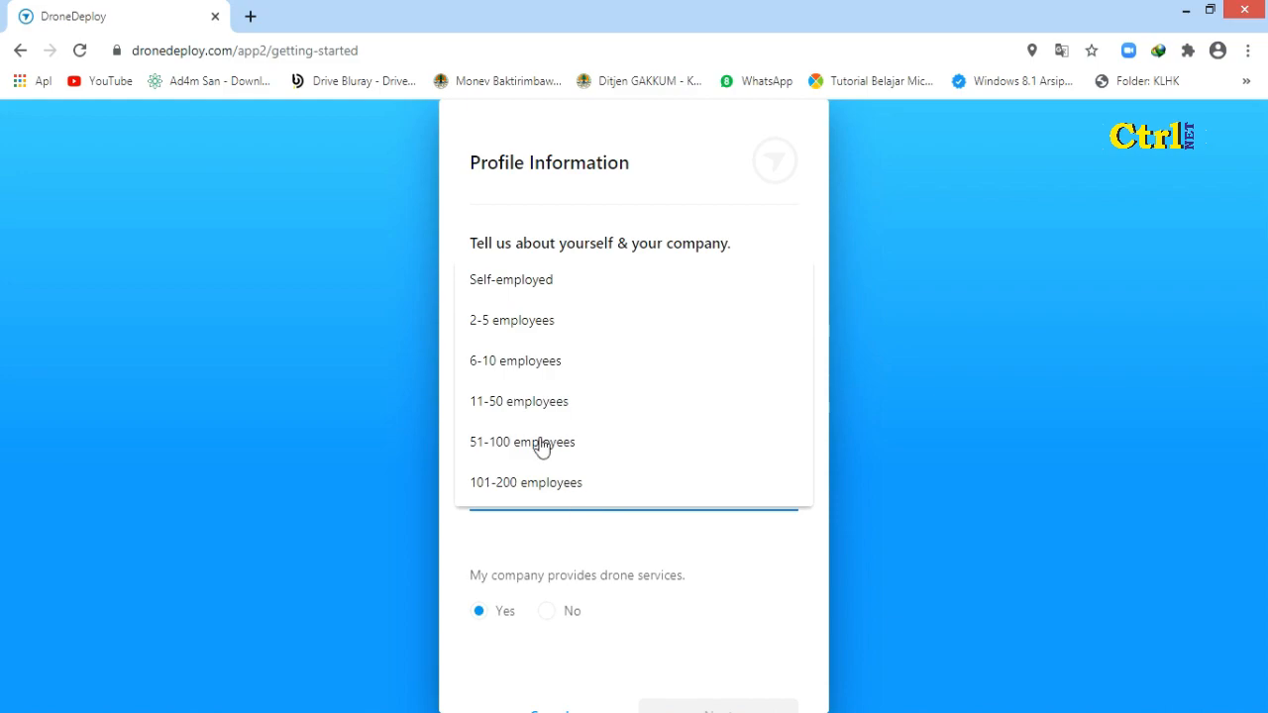
click(530, 290)
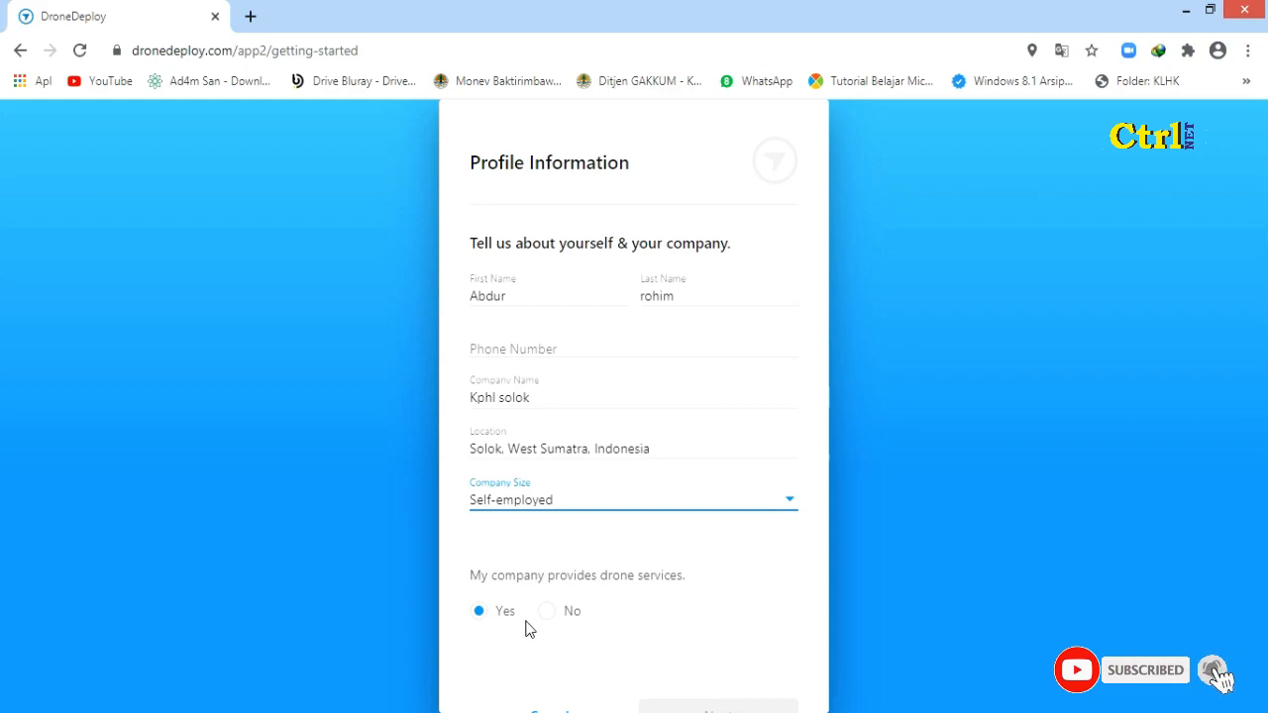
scroll(511, 642, down, 1)
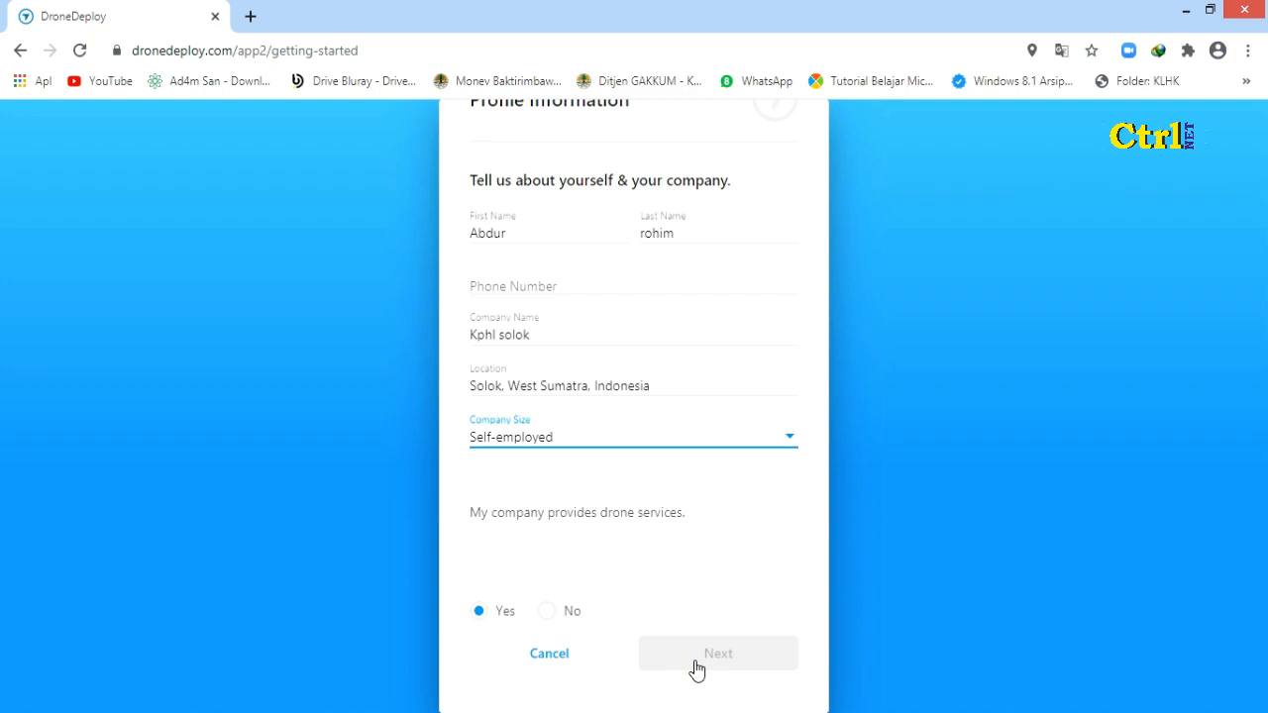
click(572, 505)
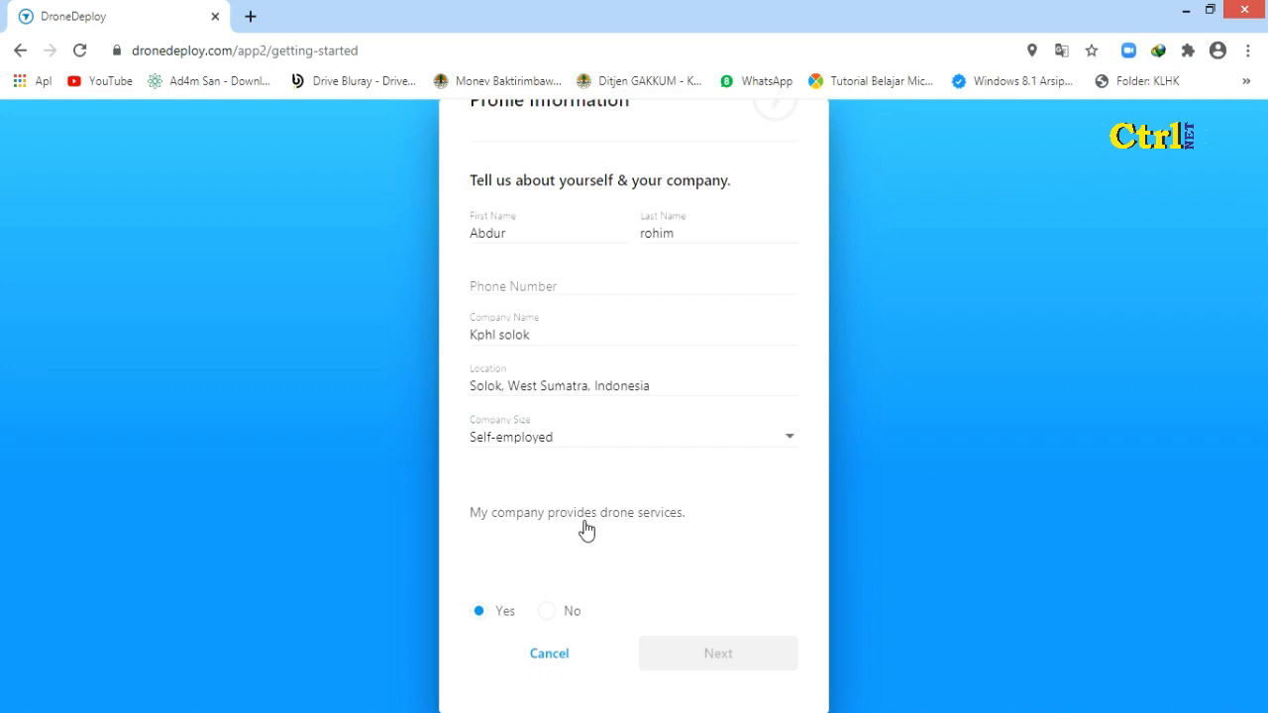
click(548, 612)
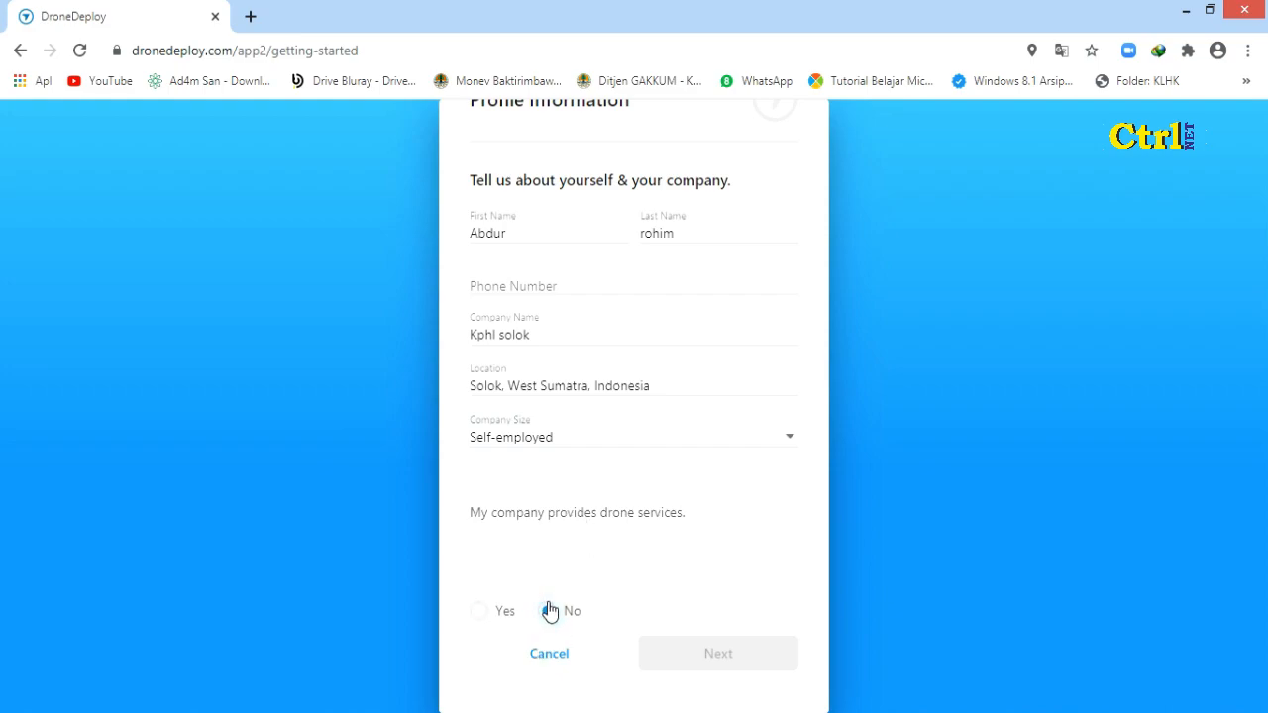
click(475, 612)
- Enter the phone number in the profile information and continue to the industry question
click(584, 282)
text(082)
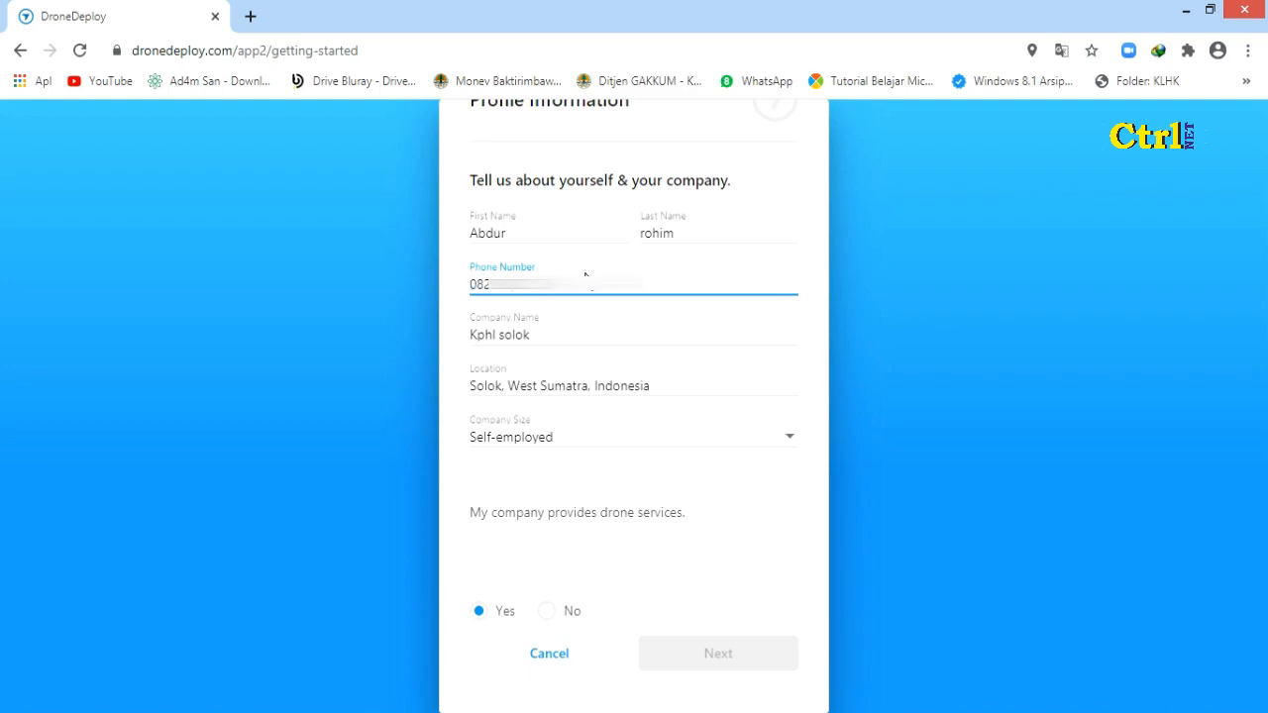
text(...)
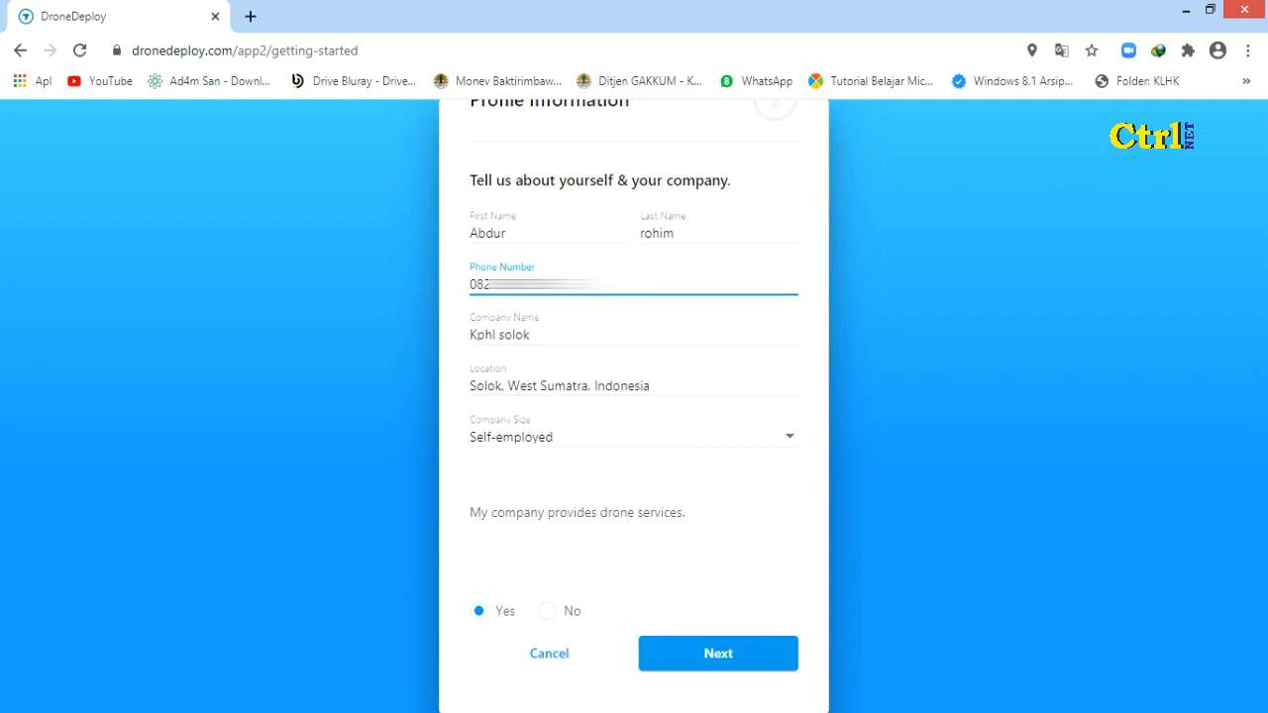
click(674, 671)
- Choose Agriculture / Forestry as the primary industry and continue to the goals question
scroll(545, 353, up, 1)
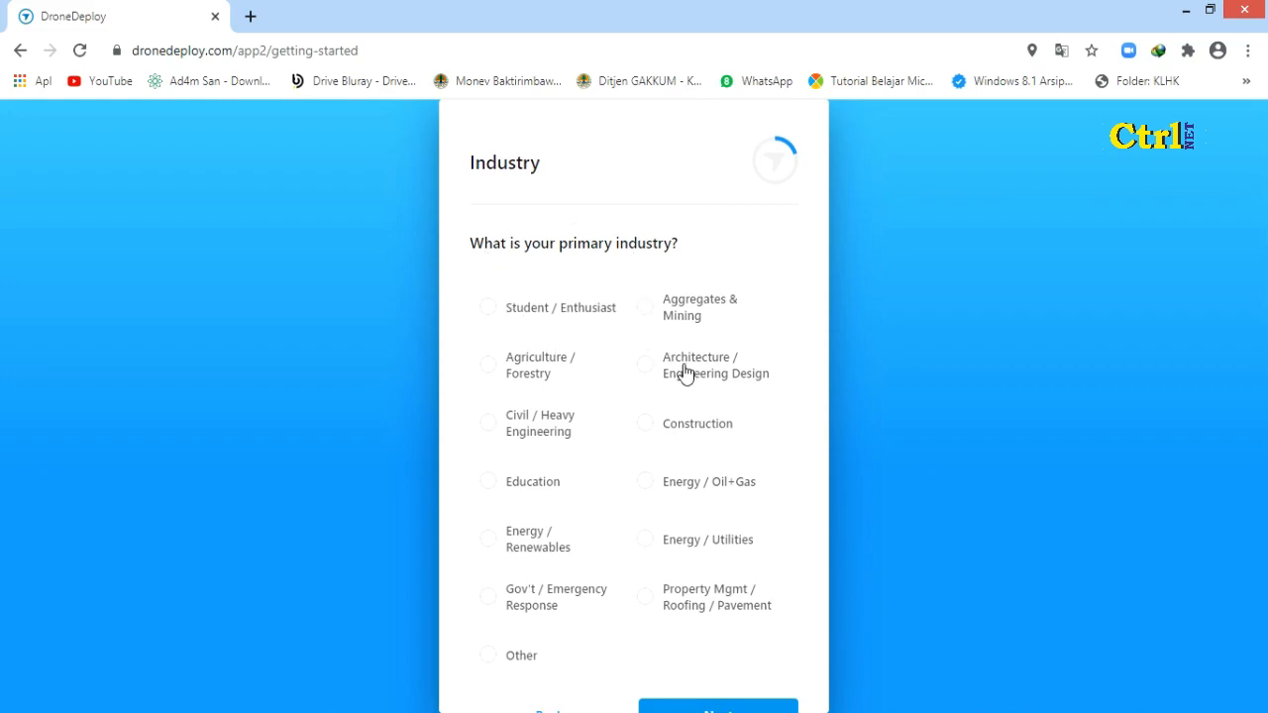
click(501, 374)
scroll(508, 378, down, 1)
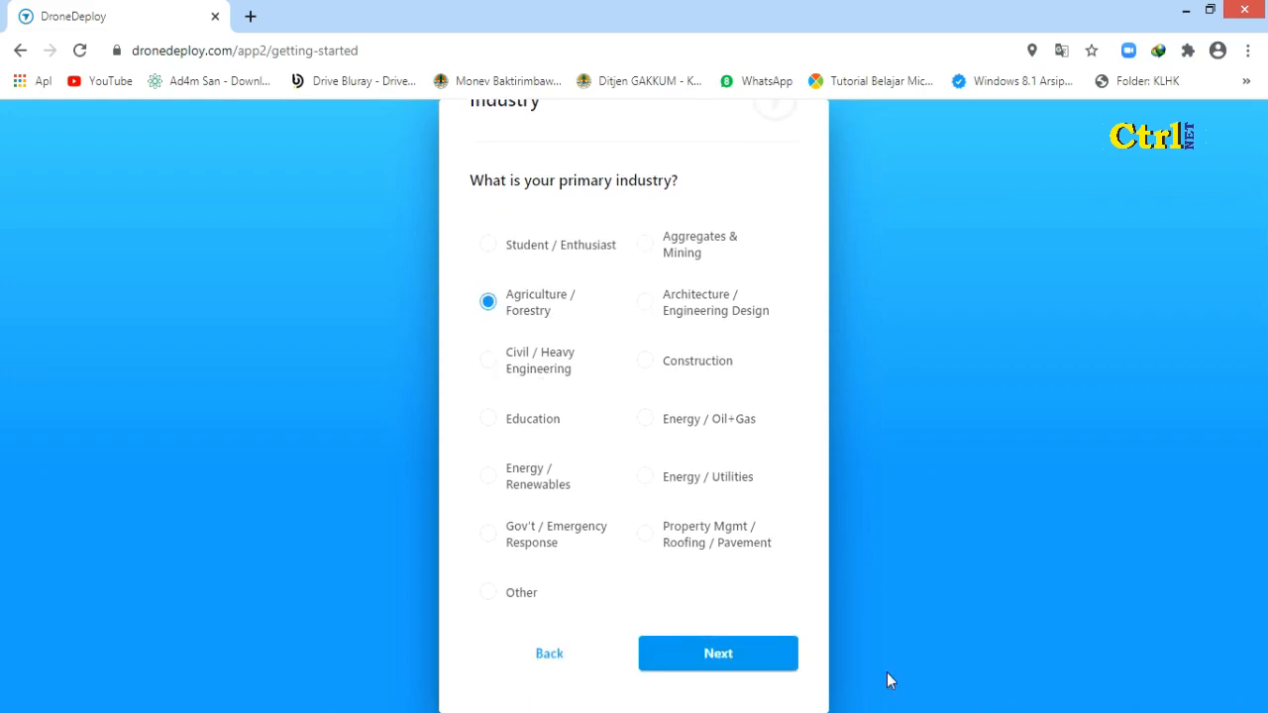
scroll(734, 644, up, 1)
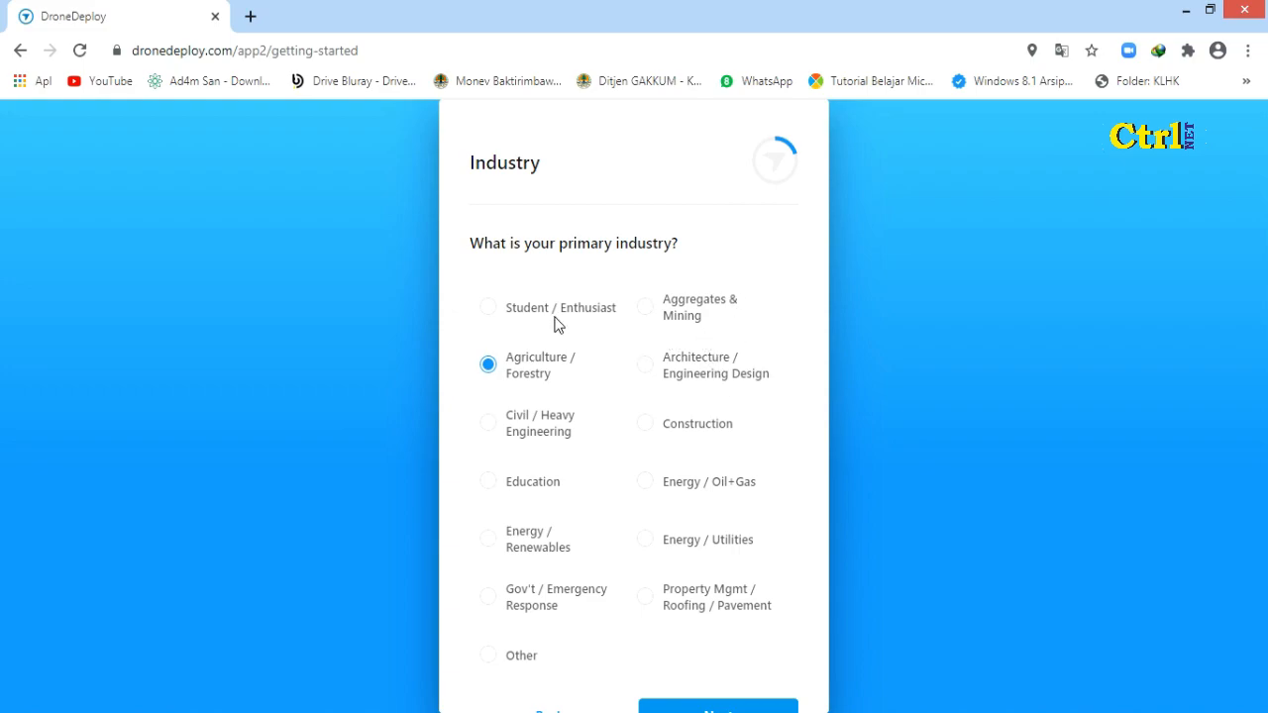
scroll(730, 611, down, 1)
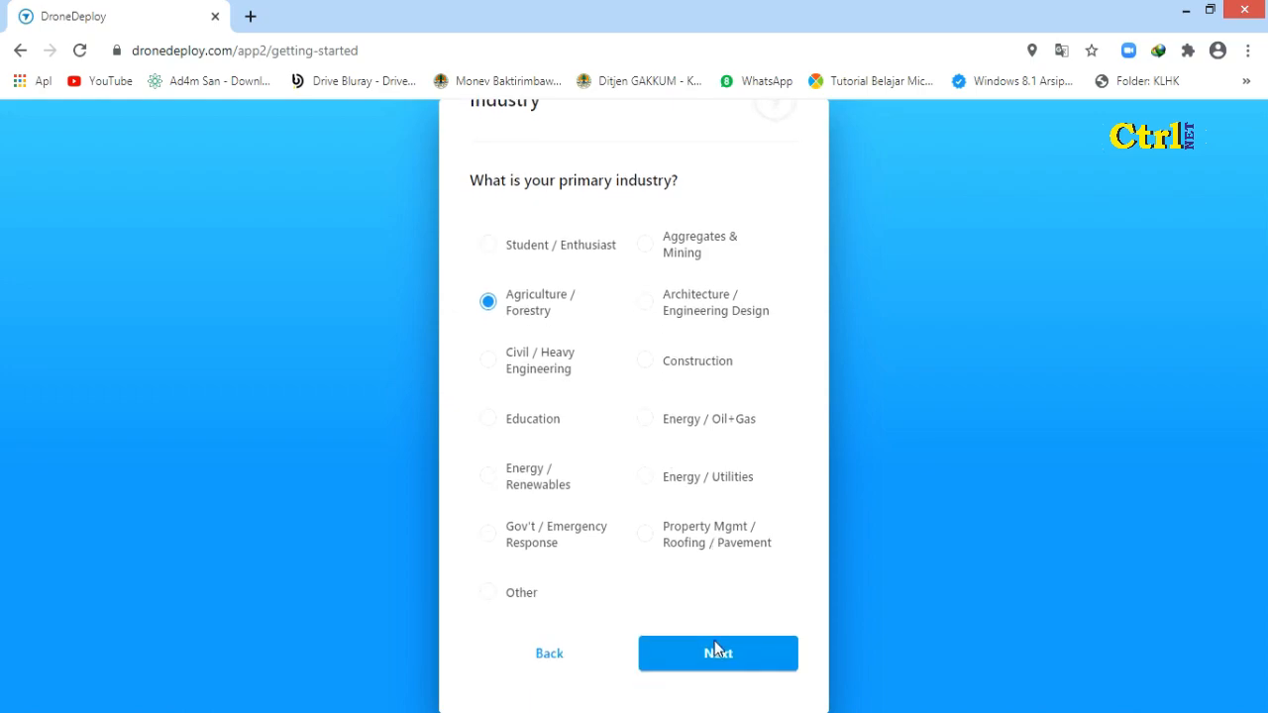
click(705, 654)
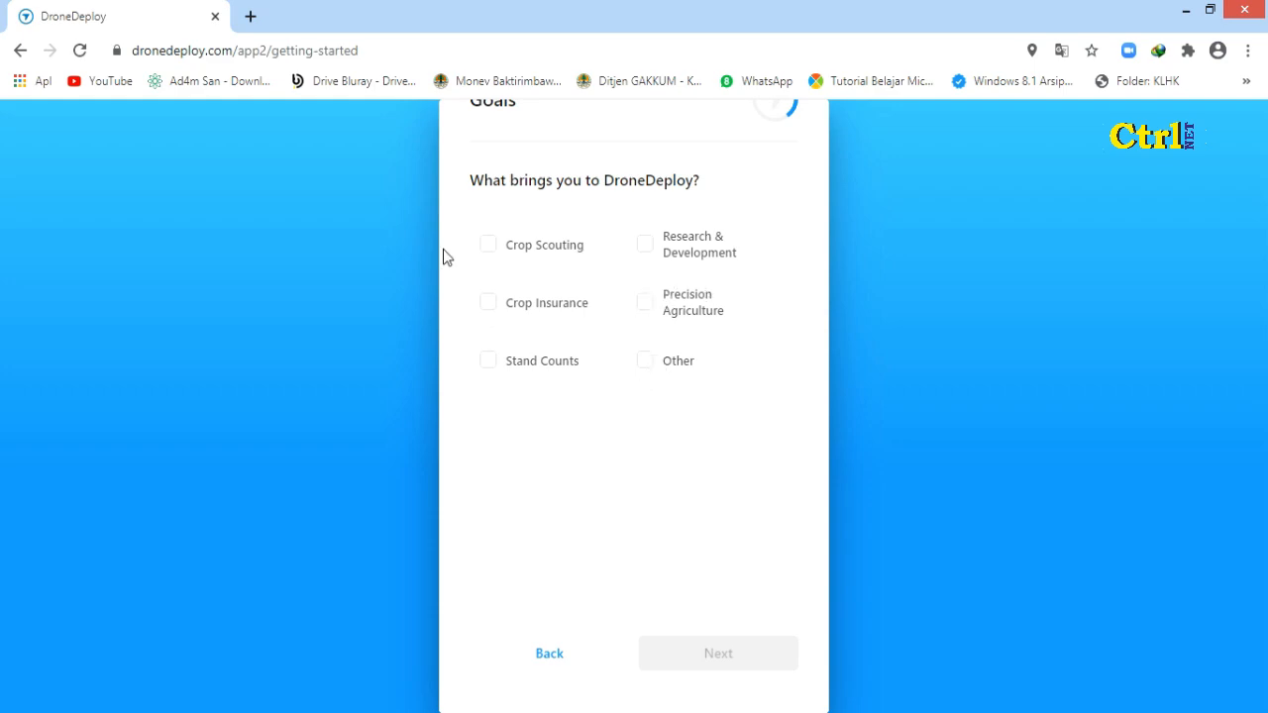
- Select Crop Scouting, Crop Insurance, Stand Counts, Research & Development, Precision Agriculture and Other as goals, and continue
click(486, 247)
click(488, 303)
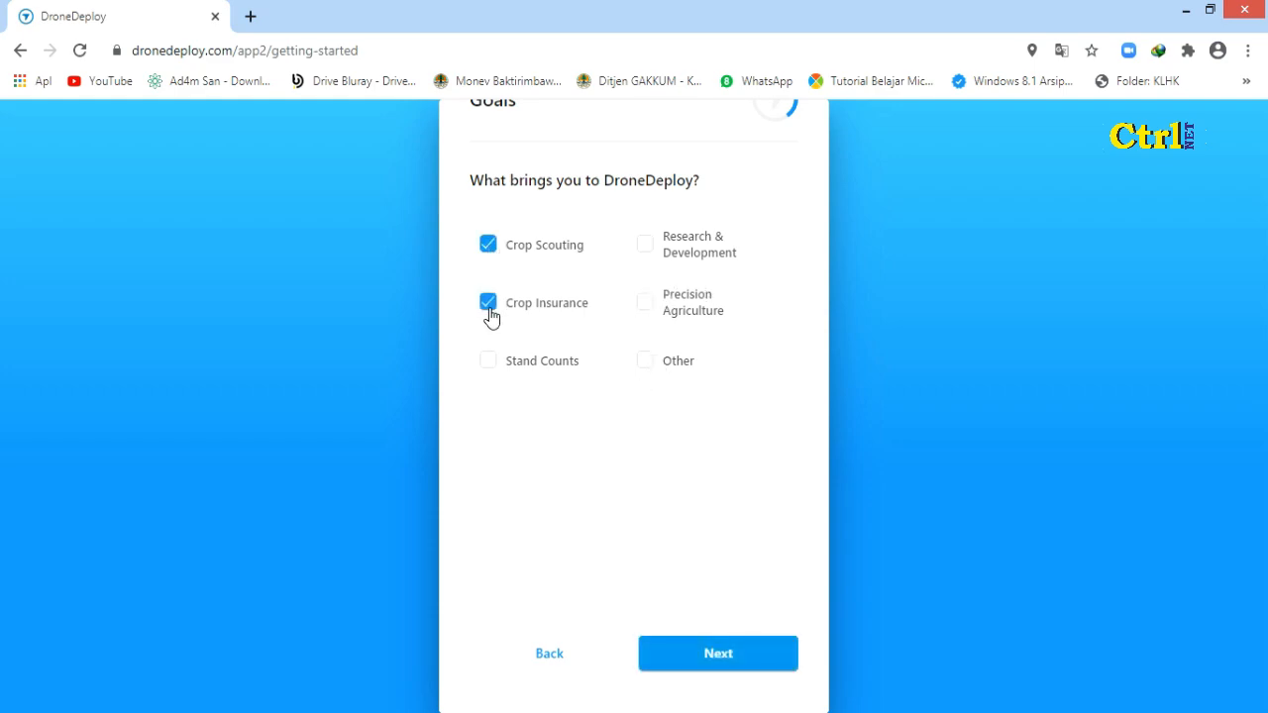
click(491, 361)
click(644, 246)
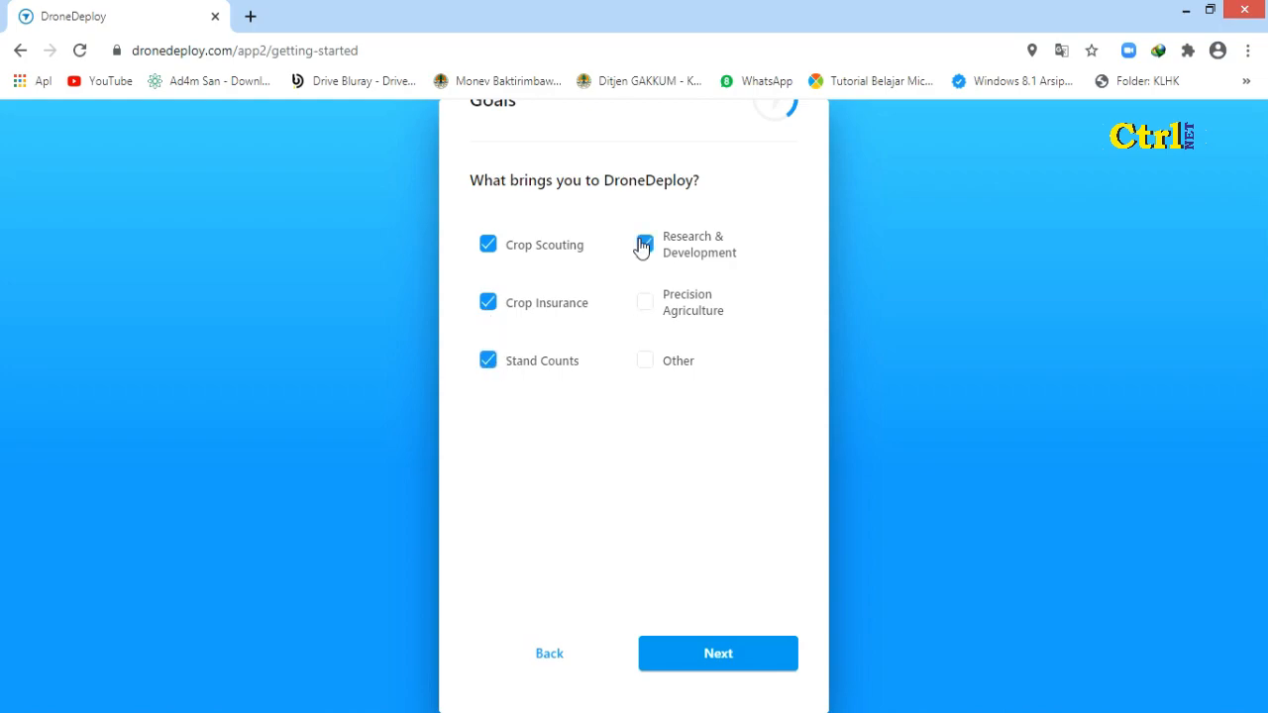
click(658, 315)
click(649, 364)
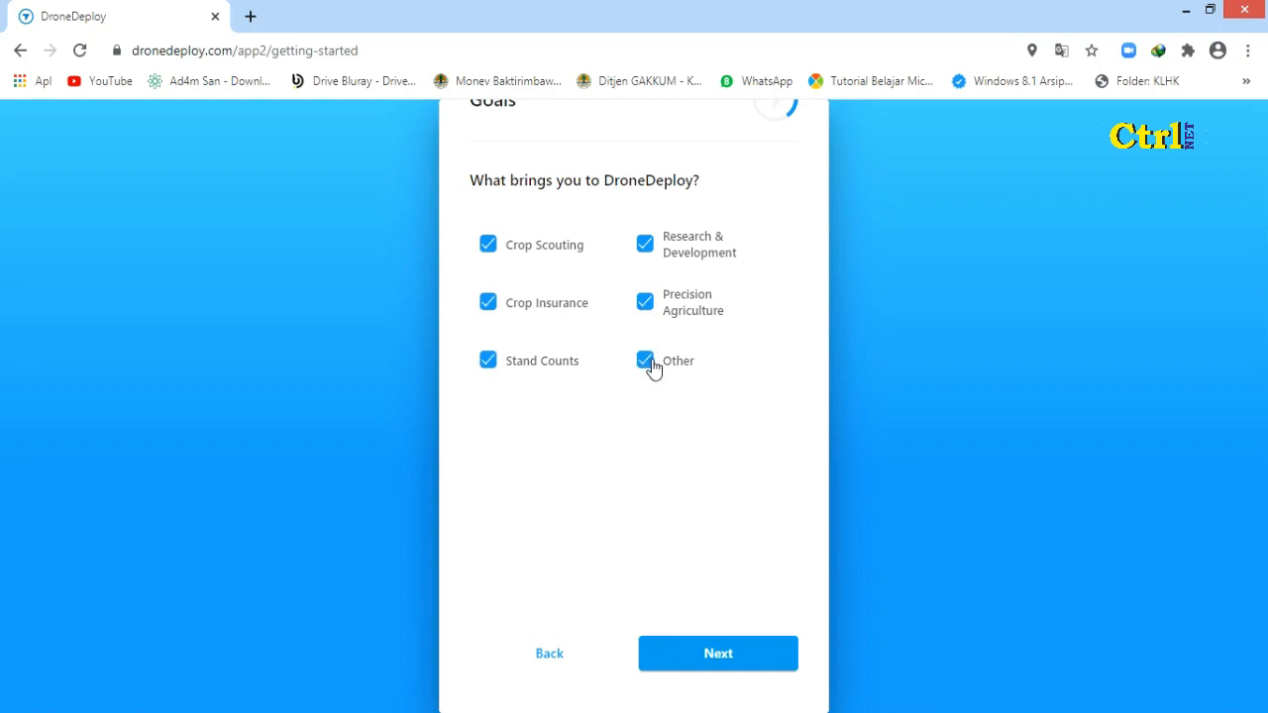
click(753, 655)
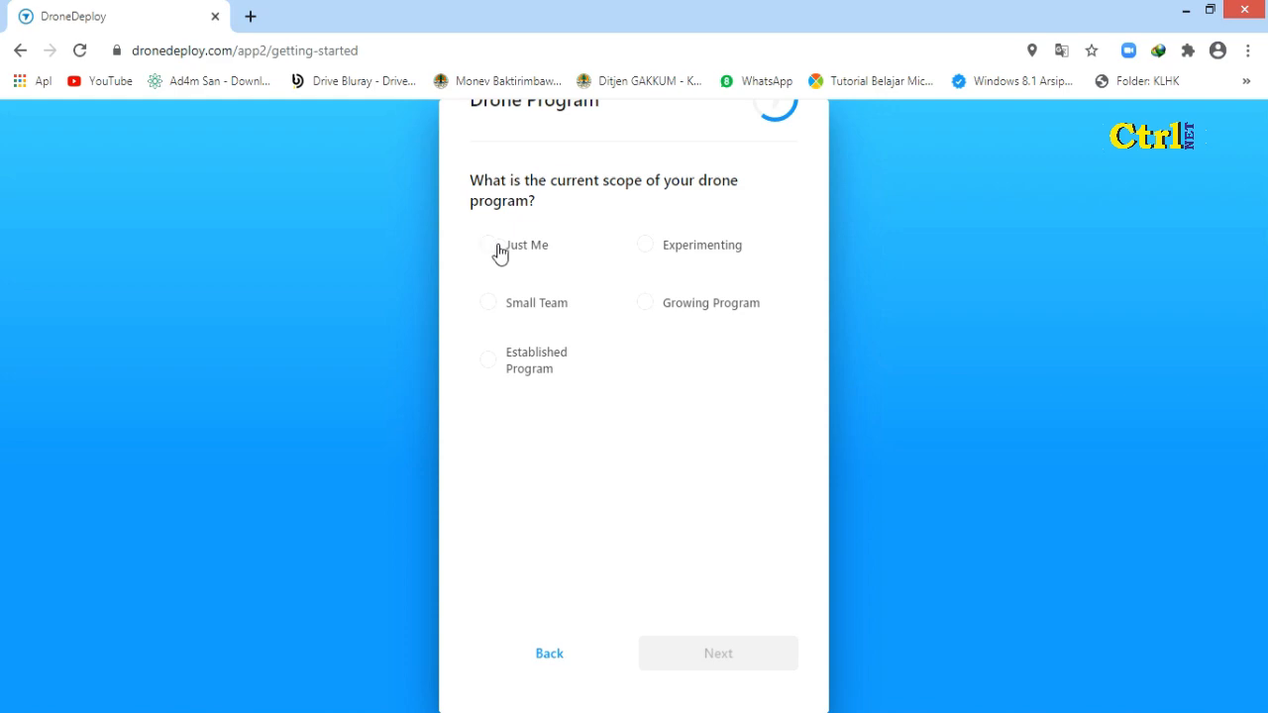
- Answer the drone program scope with Experimenting and the role with Analyst, and finish the profile setup
click(646, 248)
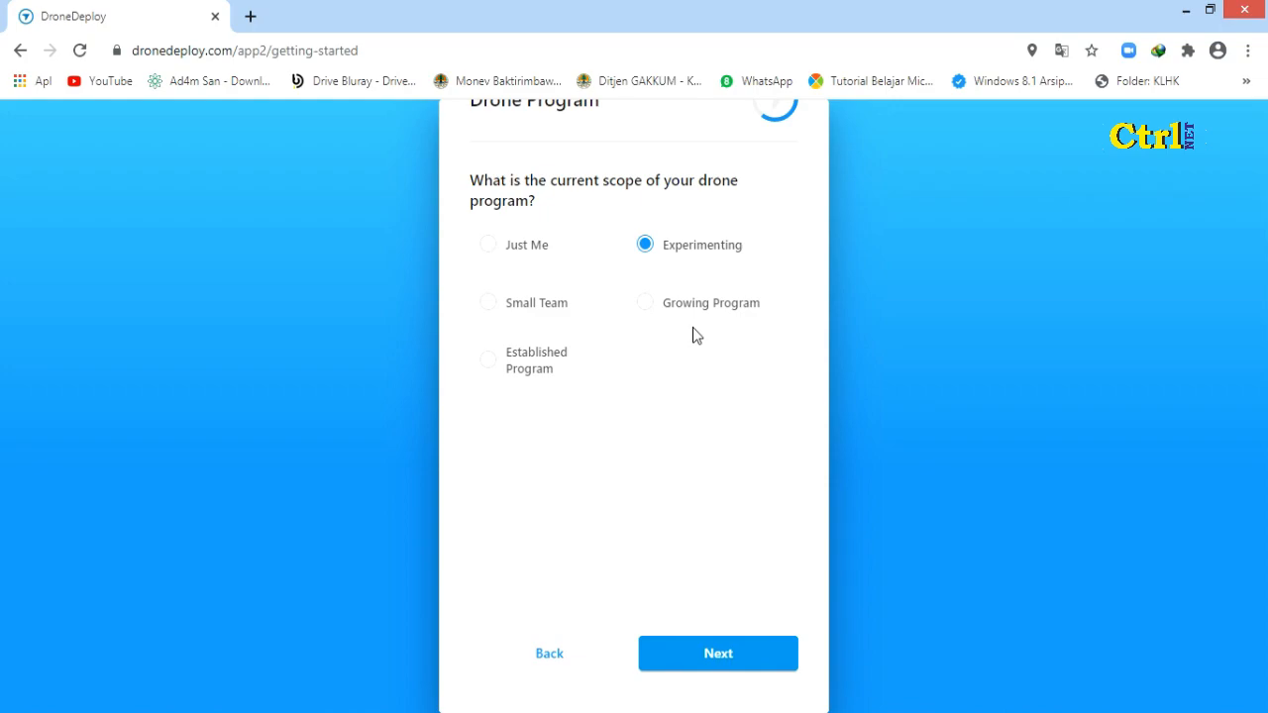
click(708, 662)
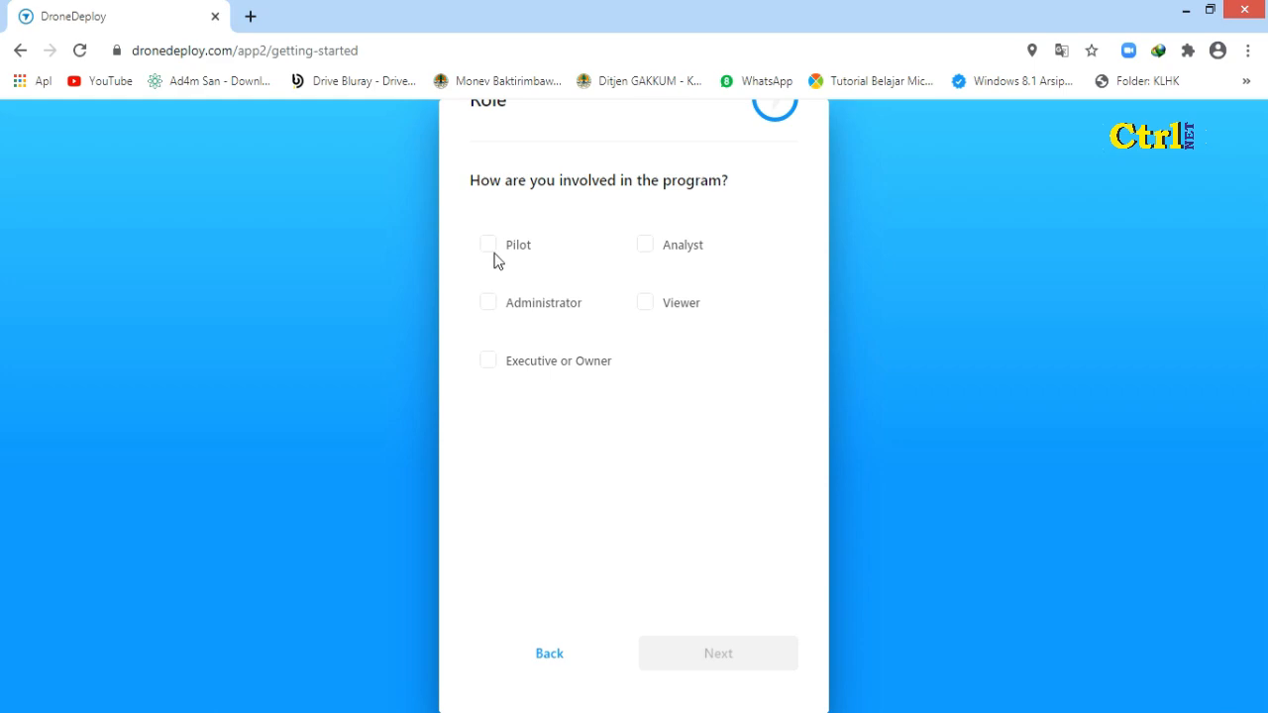
click(645, 254)
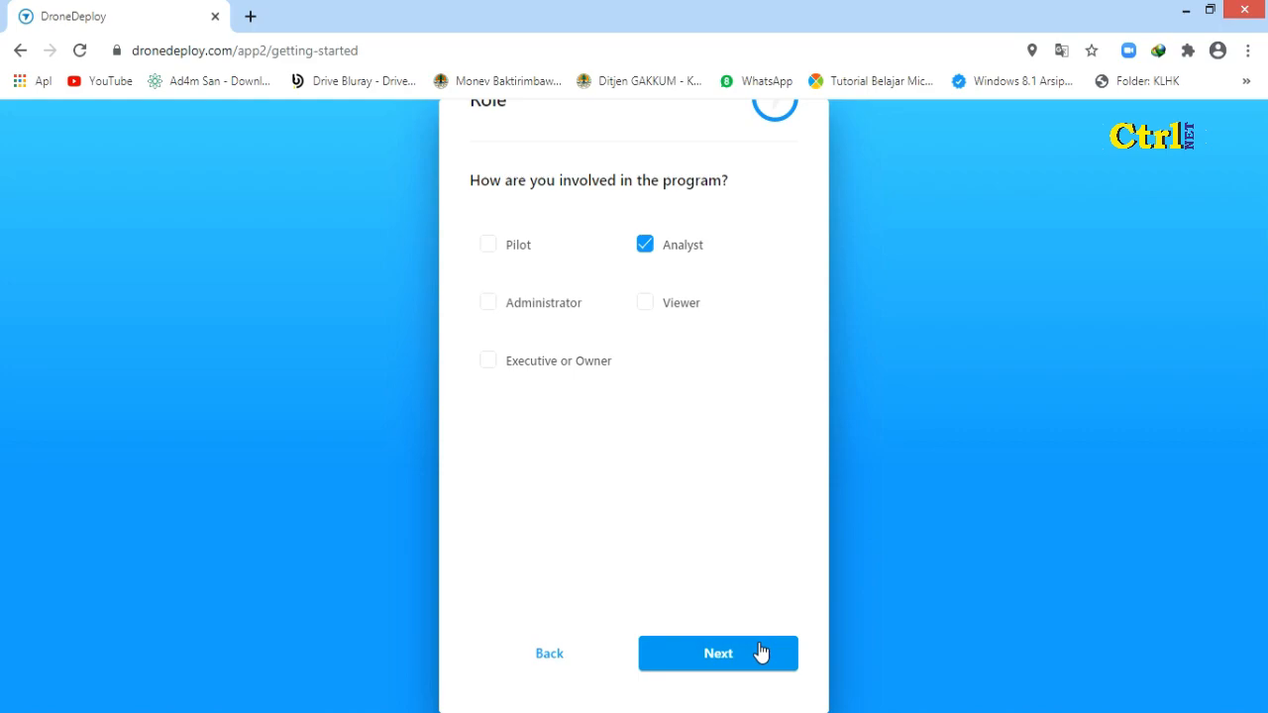
click(759, 654)
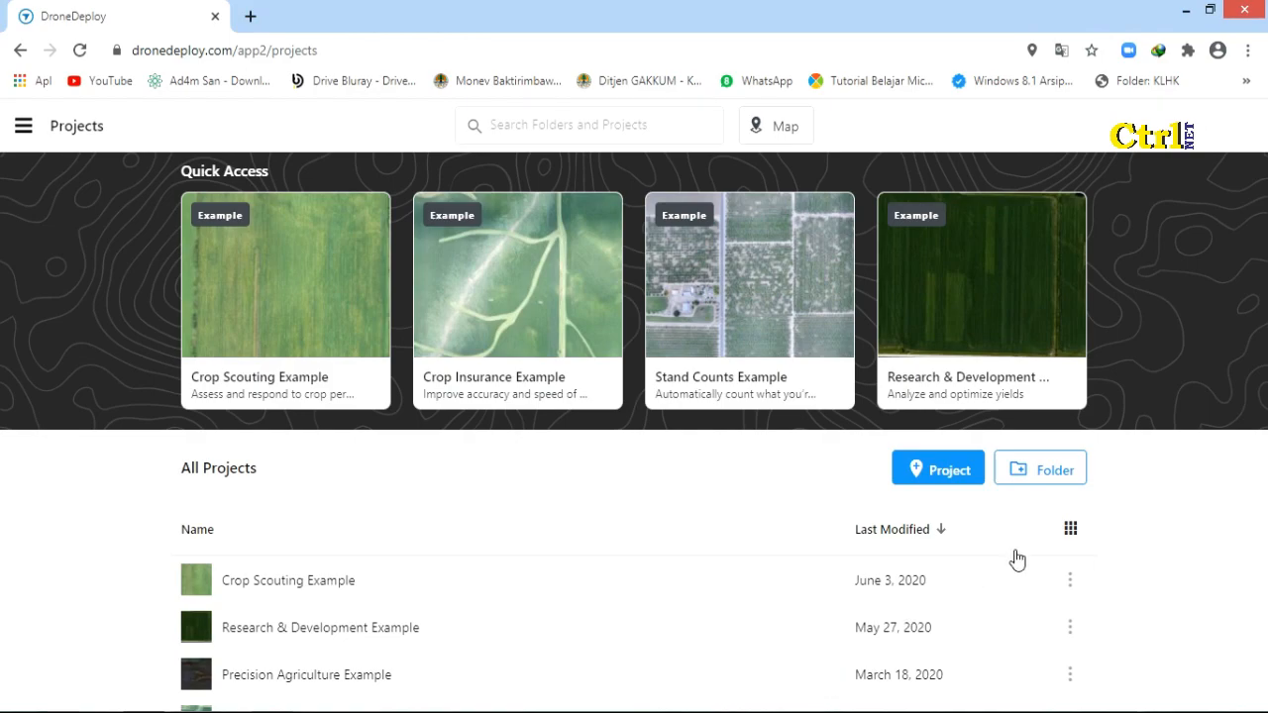
- Create a new project folder named latihan
click(1051, 473)
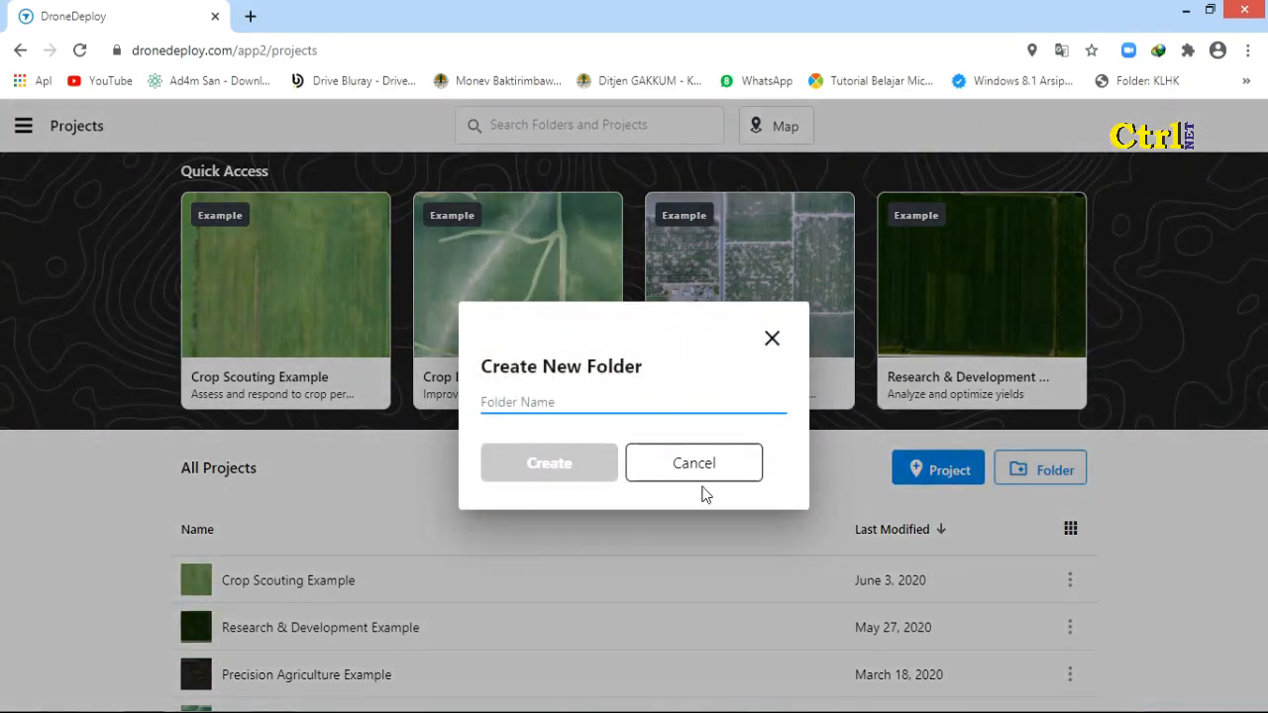
text(lat)
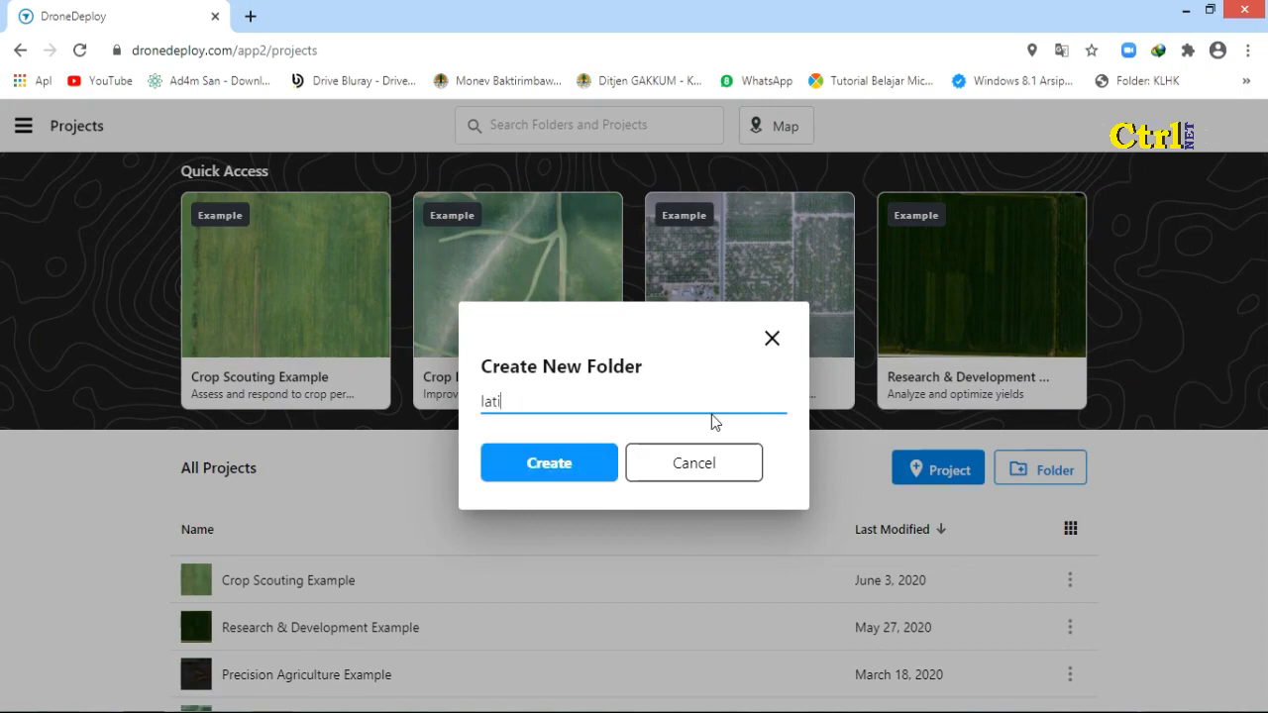
text(ihan)
click(588, 464)
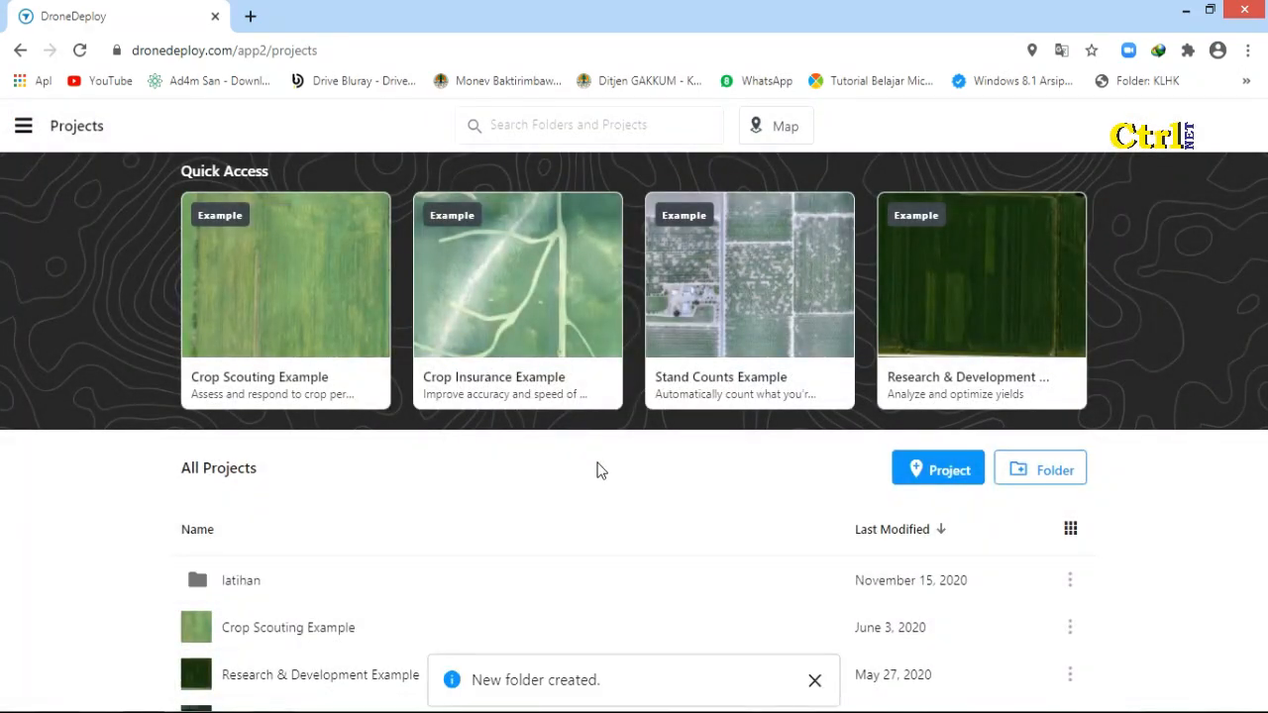
- Open the latihan folder and start a new project there by uploading existing images
scroll(598, 470, down, 1)
click(362, 490)
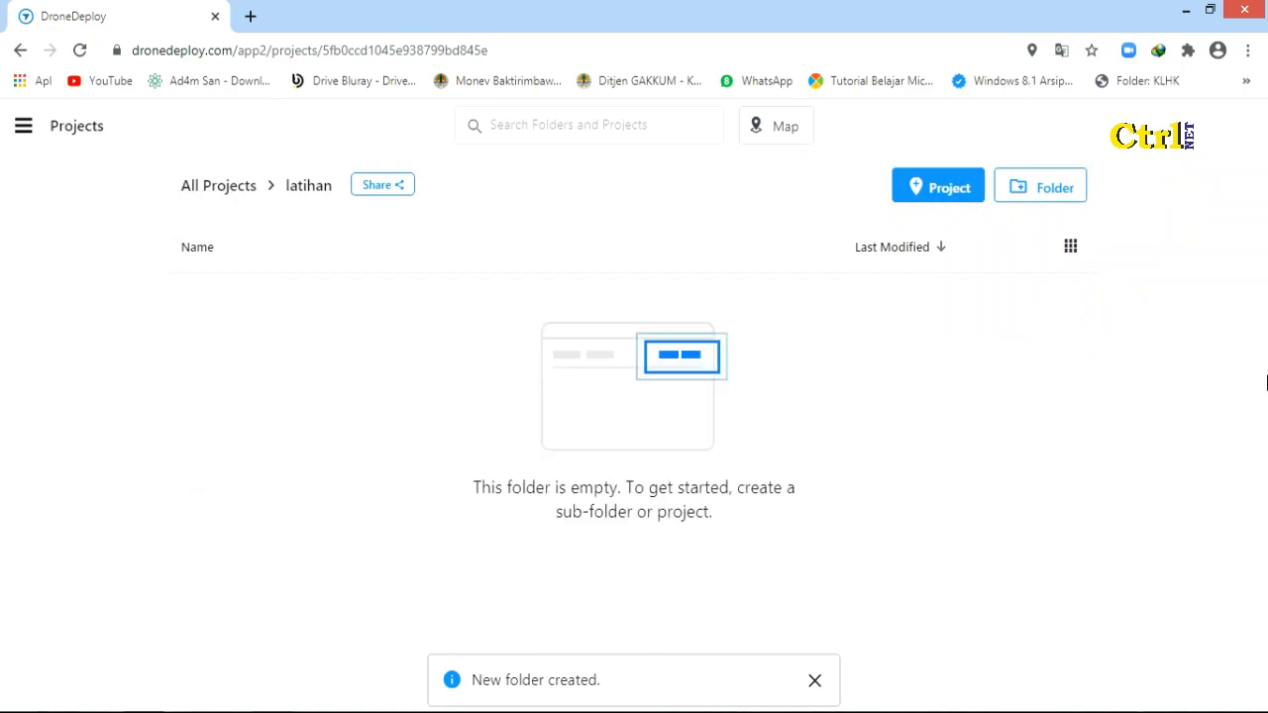
click(937, 187)
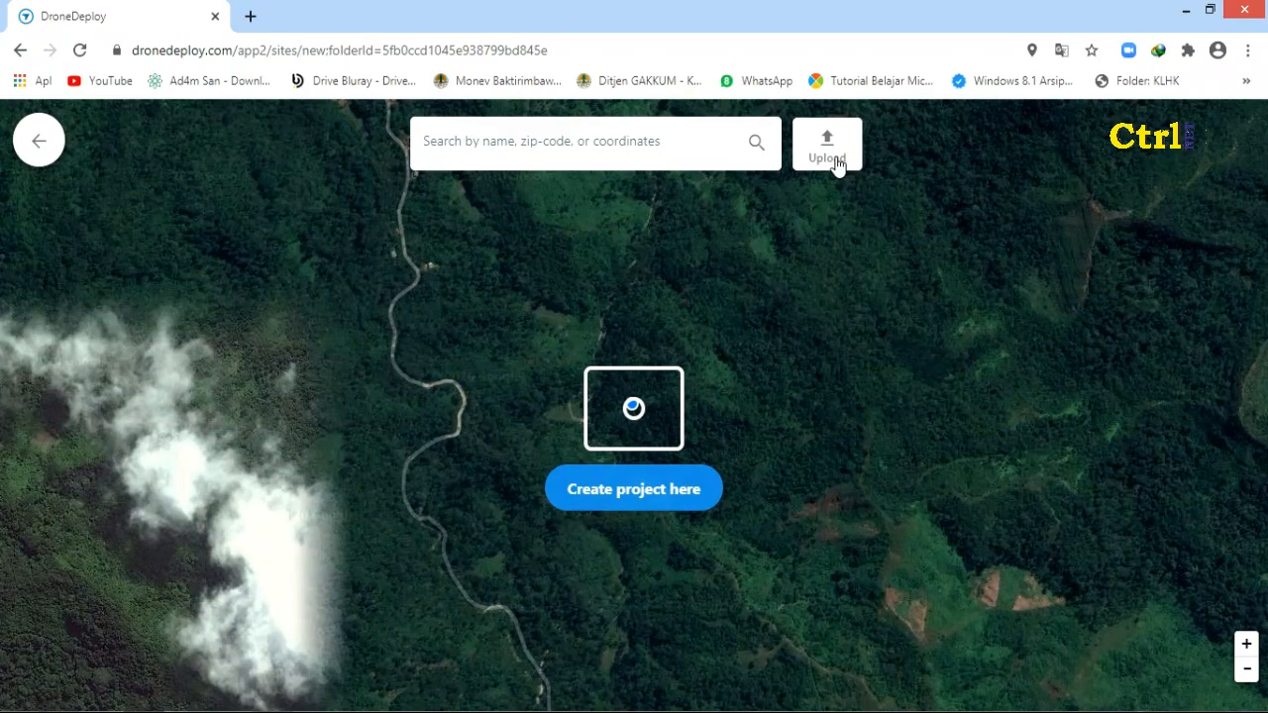
click(835, 164)
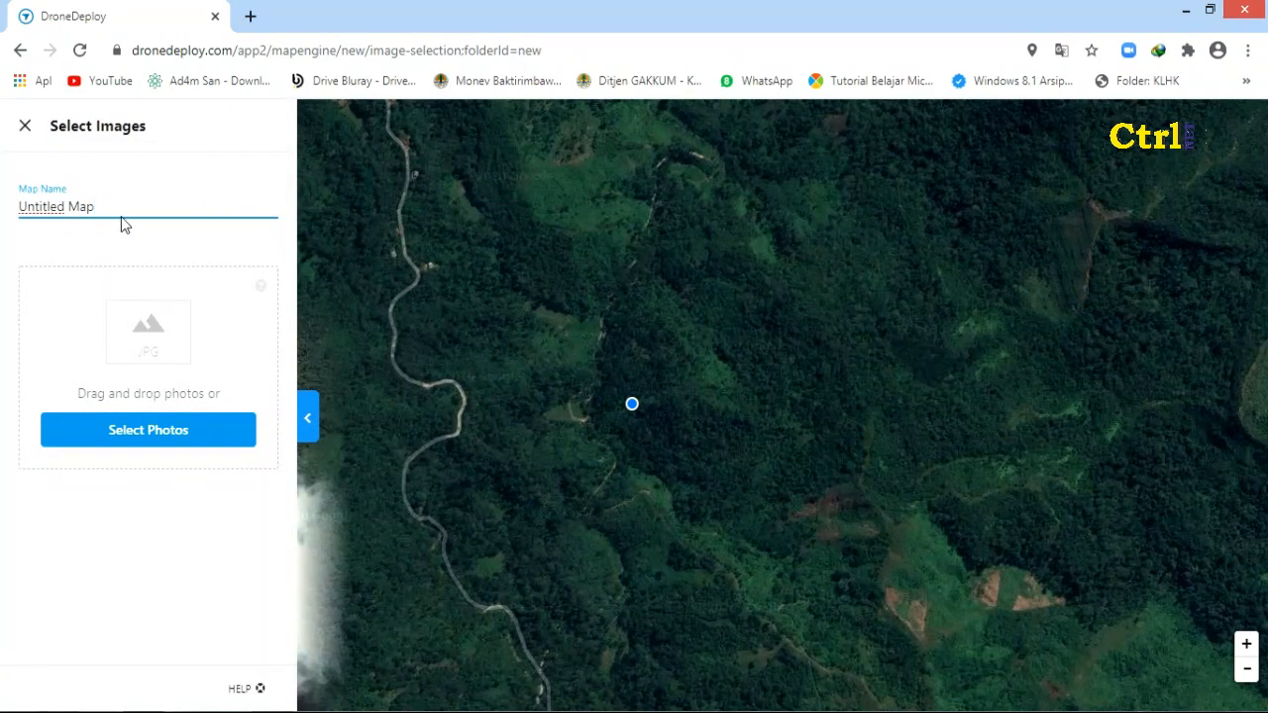
- Name the new map kebun masyarakat
drag(138, 209, 17, 215)
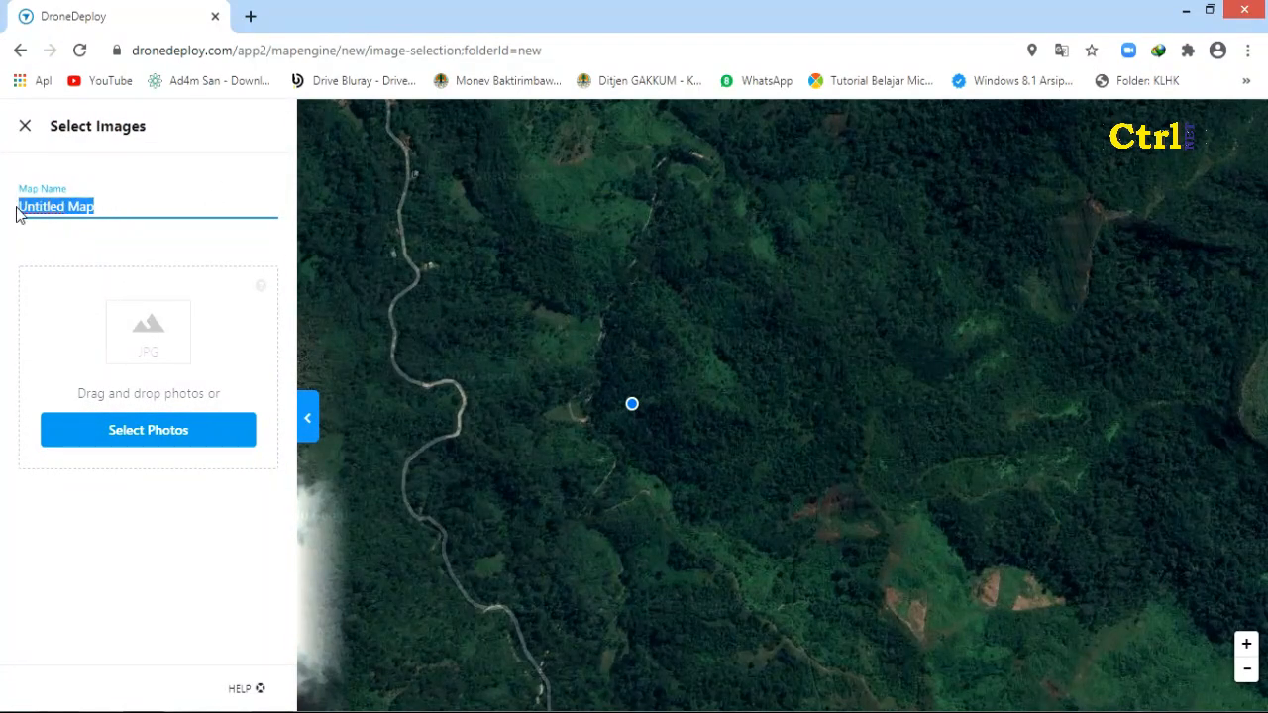
text(Kina)
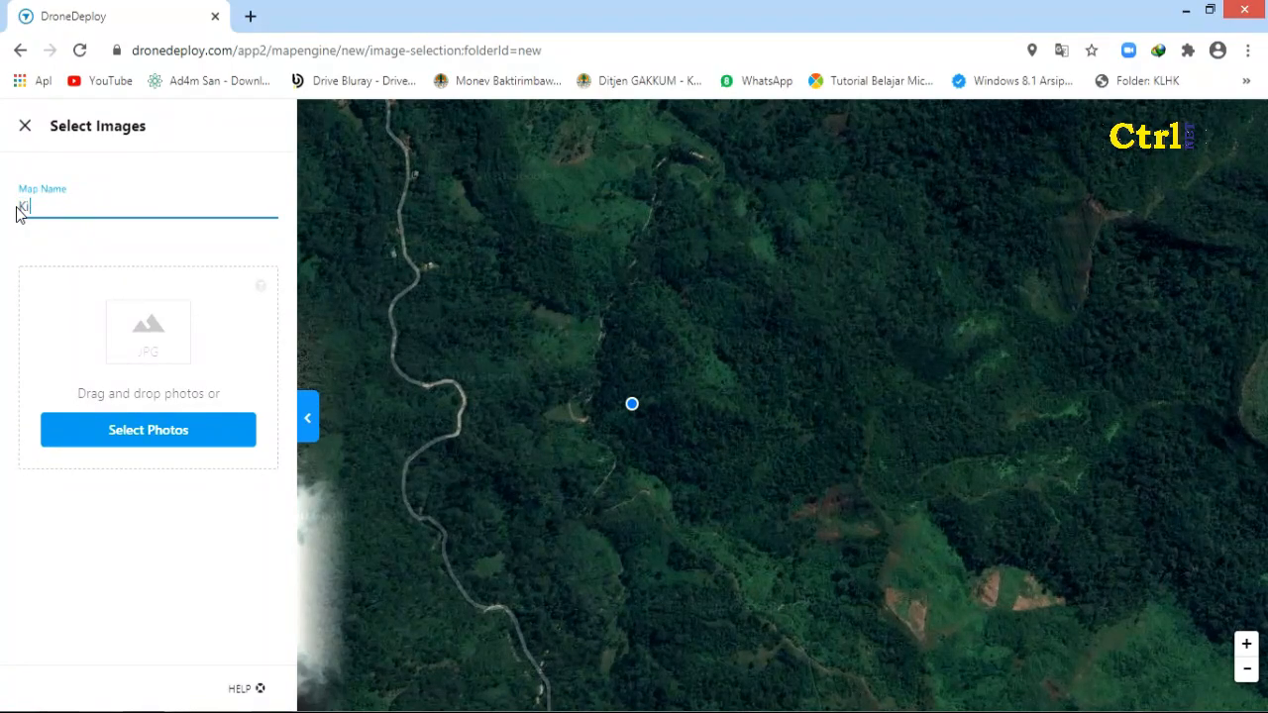
key(BackSpace)
key(BackSpace)
key(BackSpace)
text(keu)
key(BackSpace)
text(bun masyarakat)
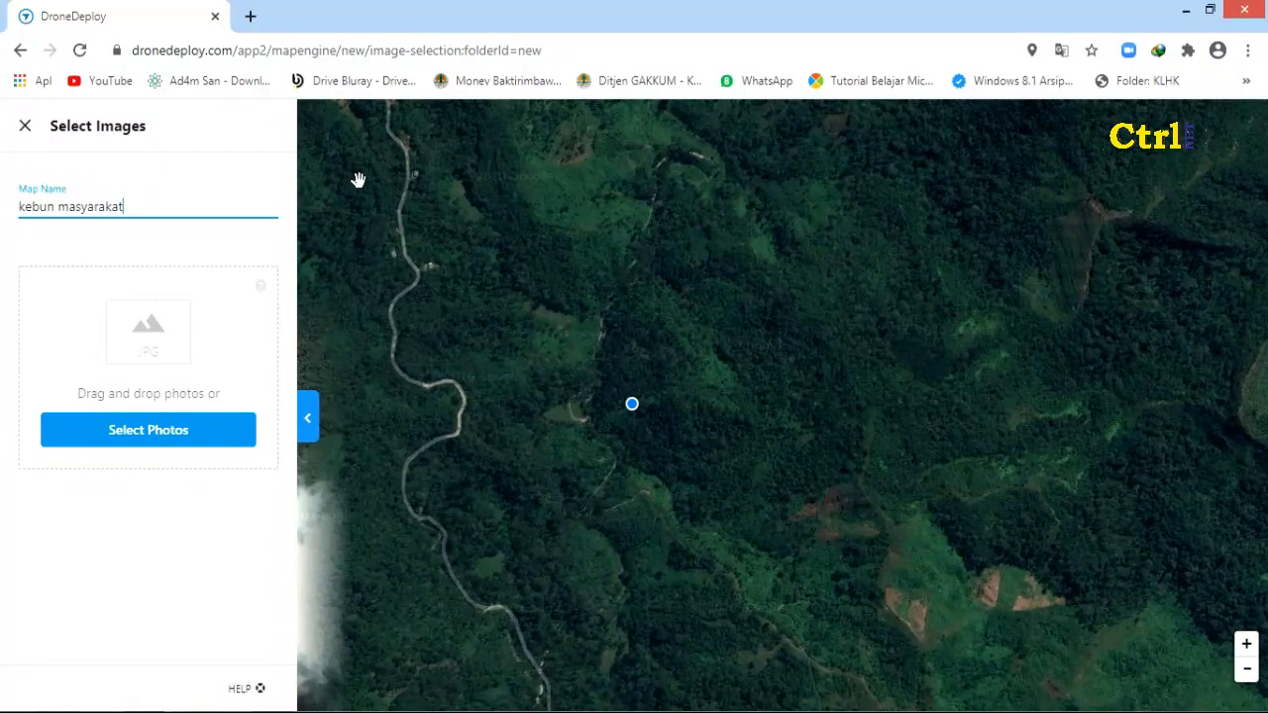
- Add all the drone photos from the LATIHAN folder in D:\CTRL NET to the map
click(159, 432)
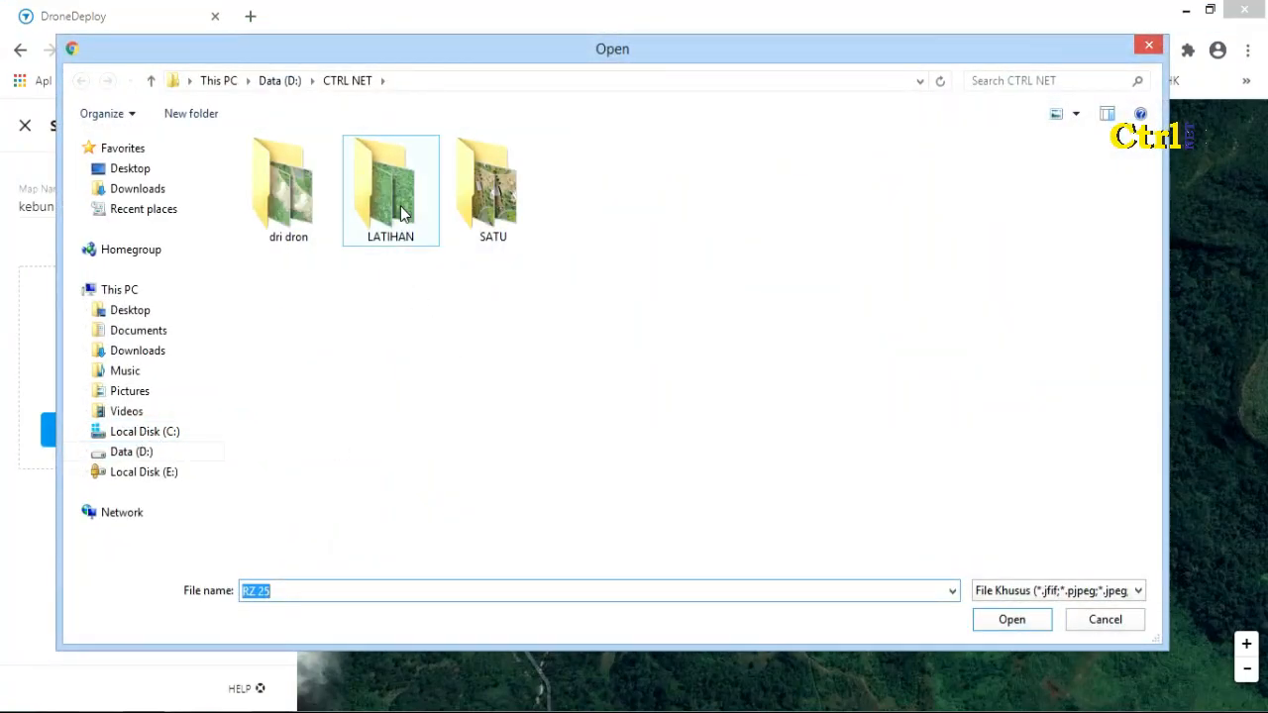
click(403, 214)
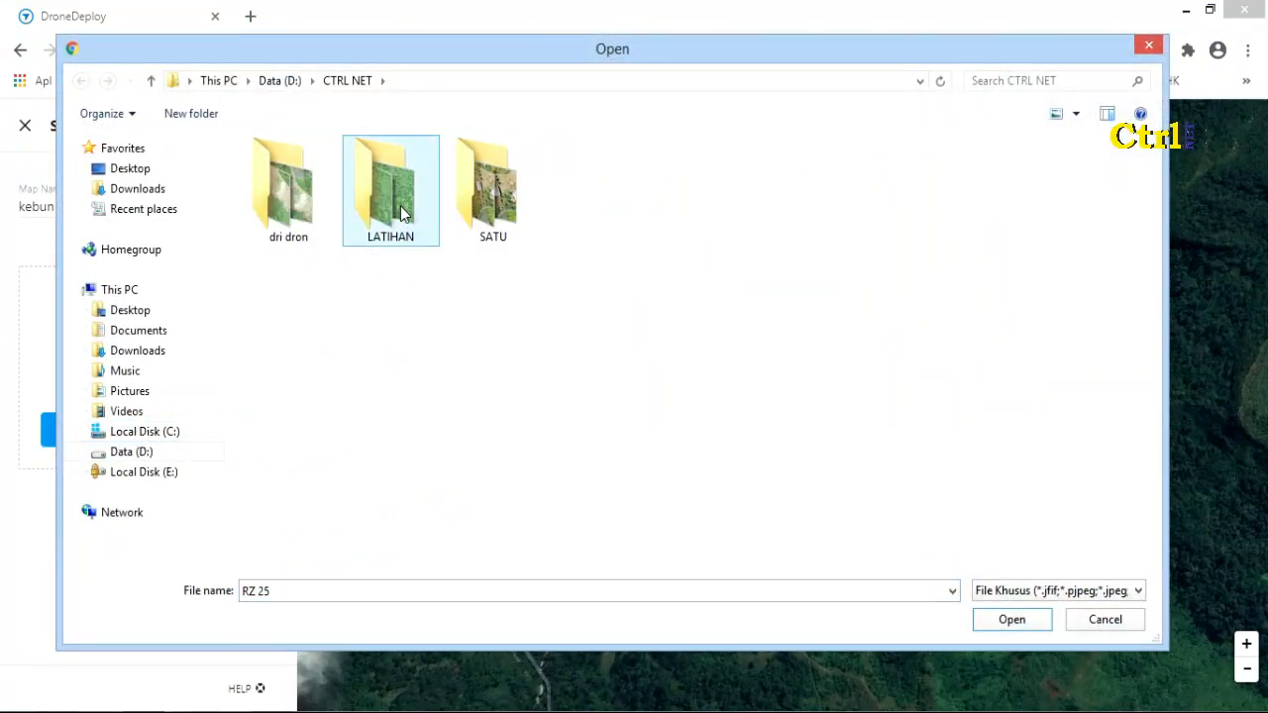
double_click(401, 211)
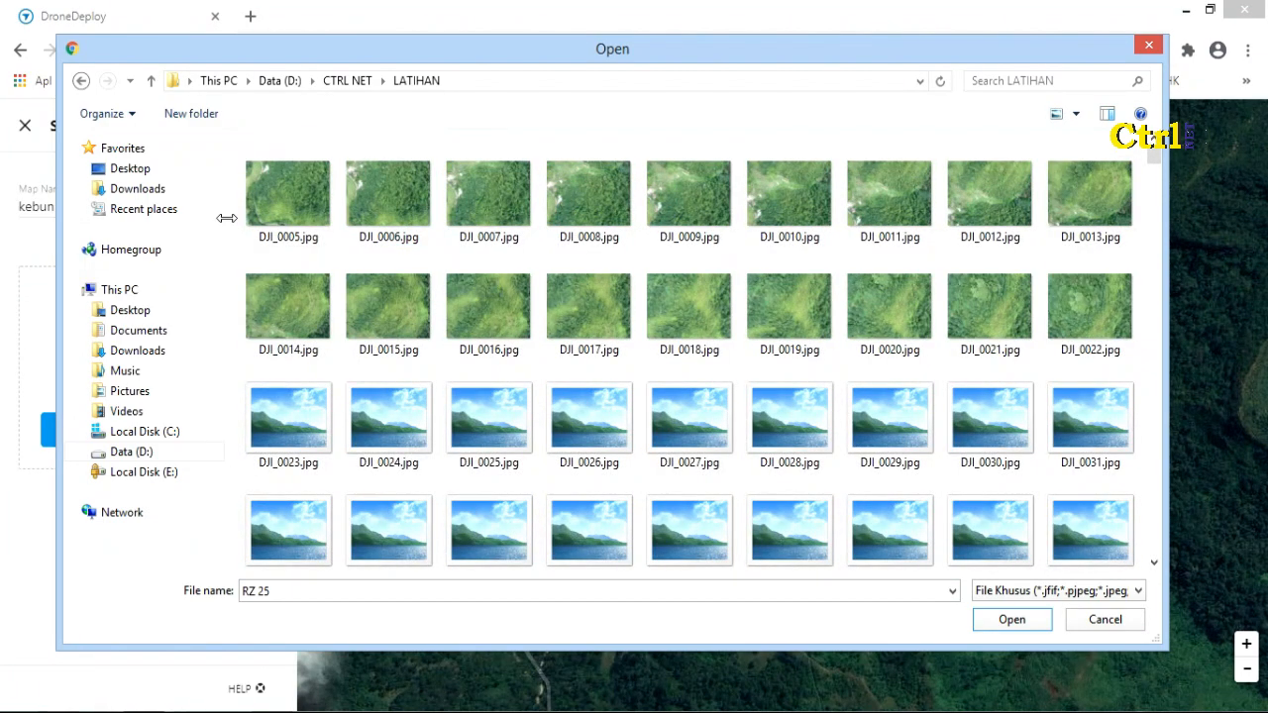
click(285, 209)
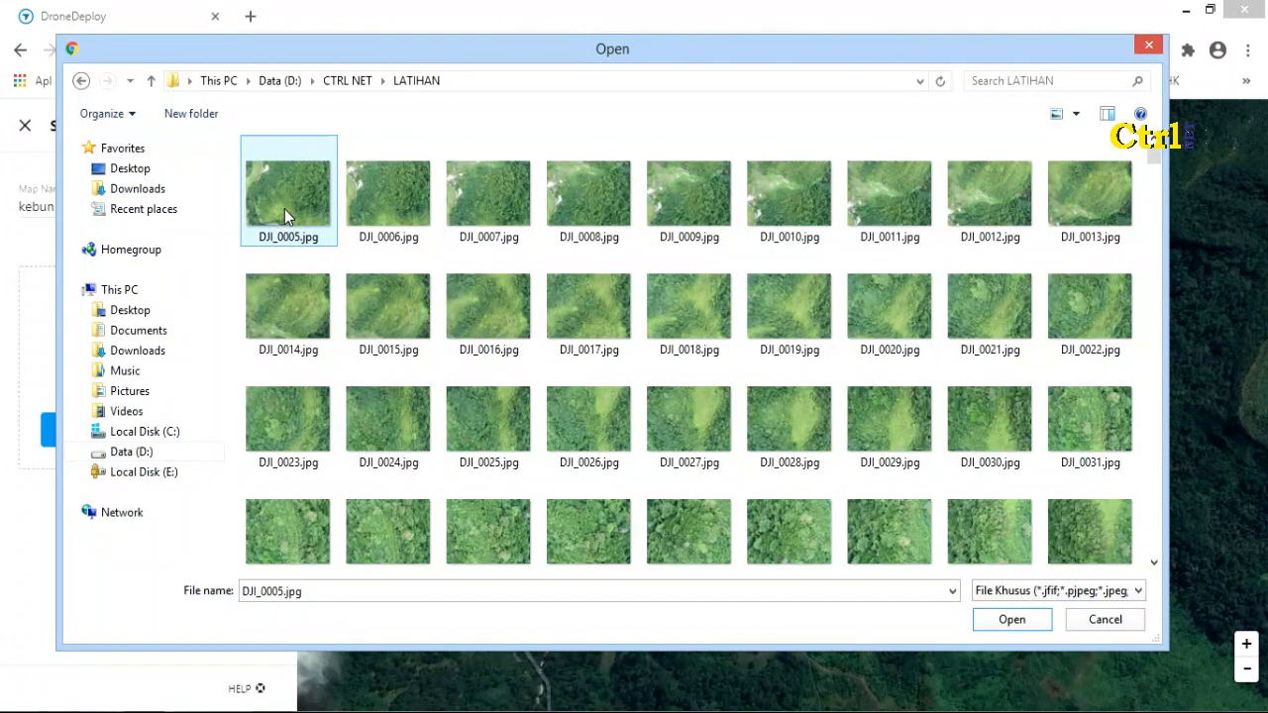
key(ctrl+a)
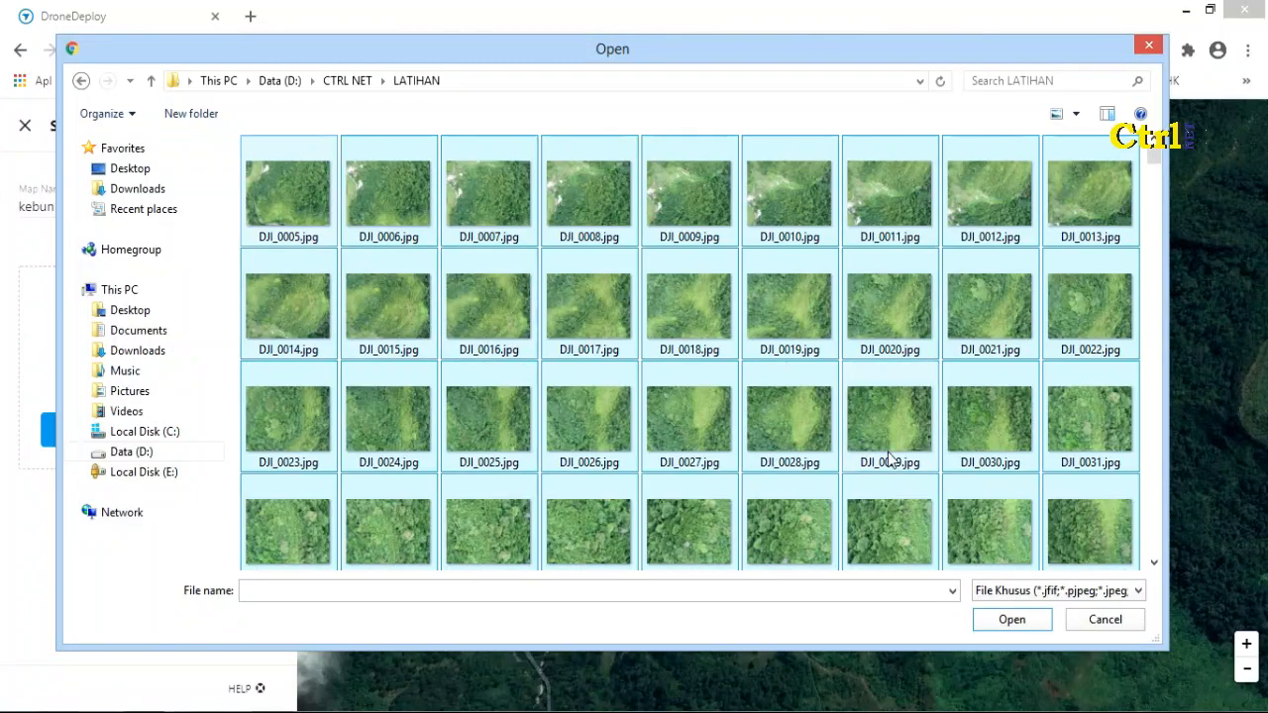
drag(1154, 156, 1138, 560)
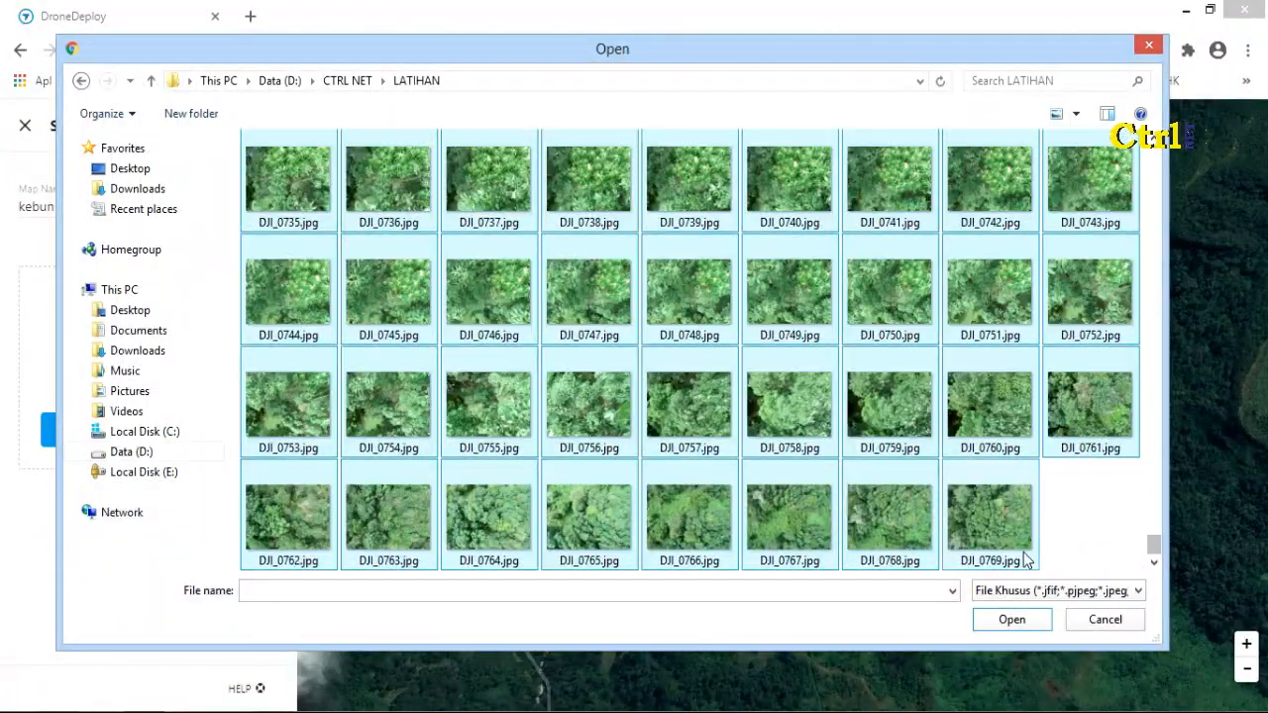
click(1011, 620)
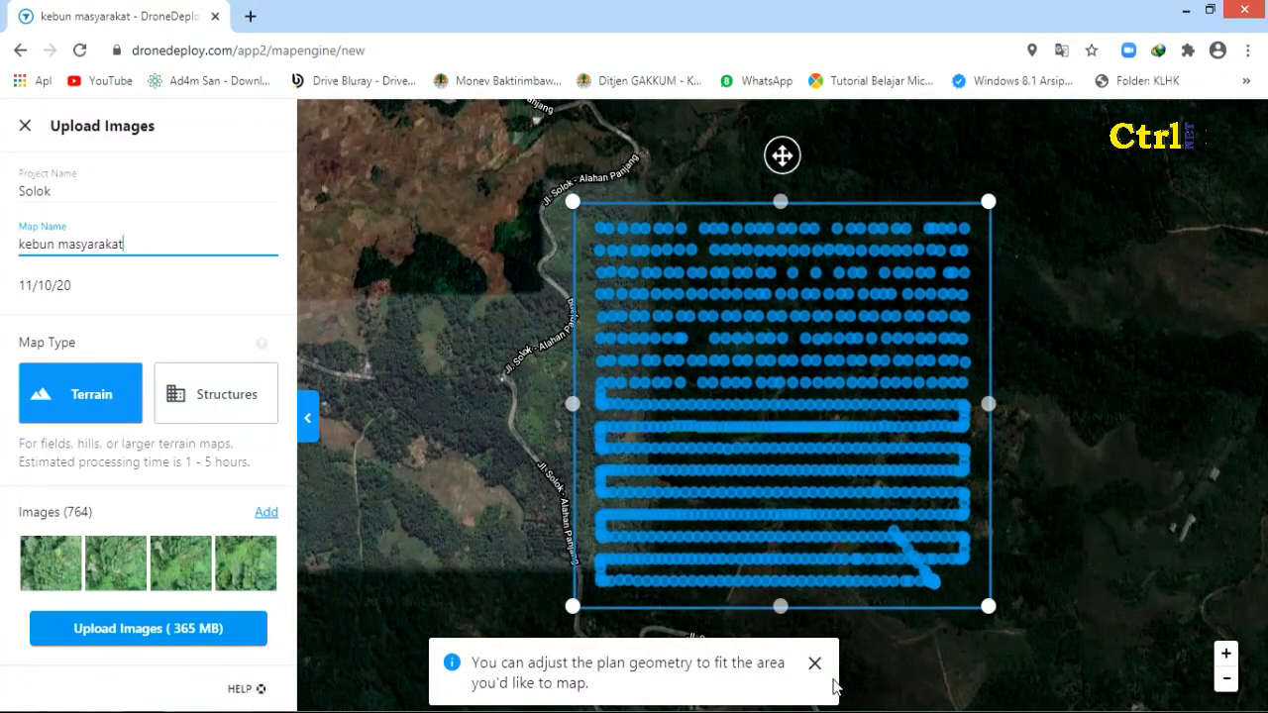
- Dismiss the plan geometry tip and upload the selected images for map processing
click(815, 663)
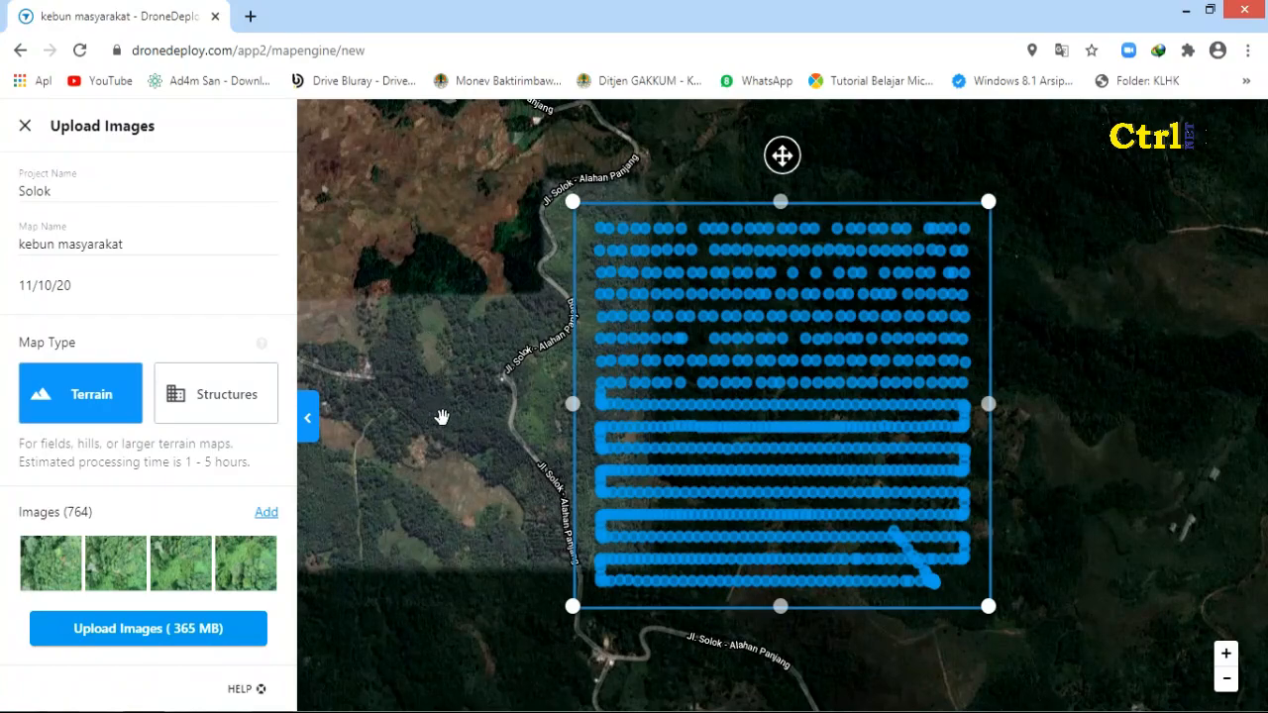
scroll(203, 563, down, 2)
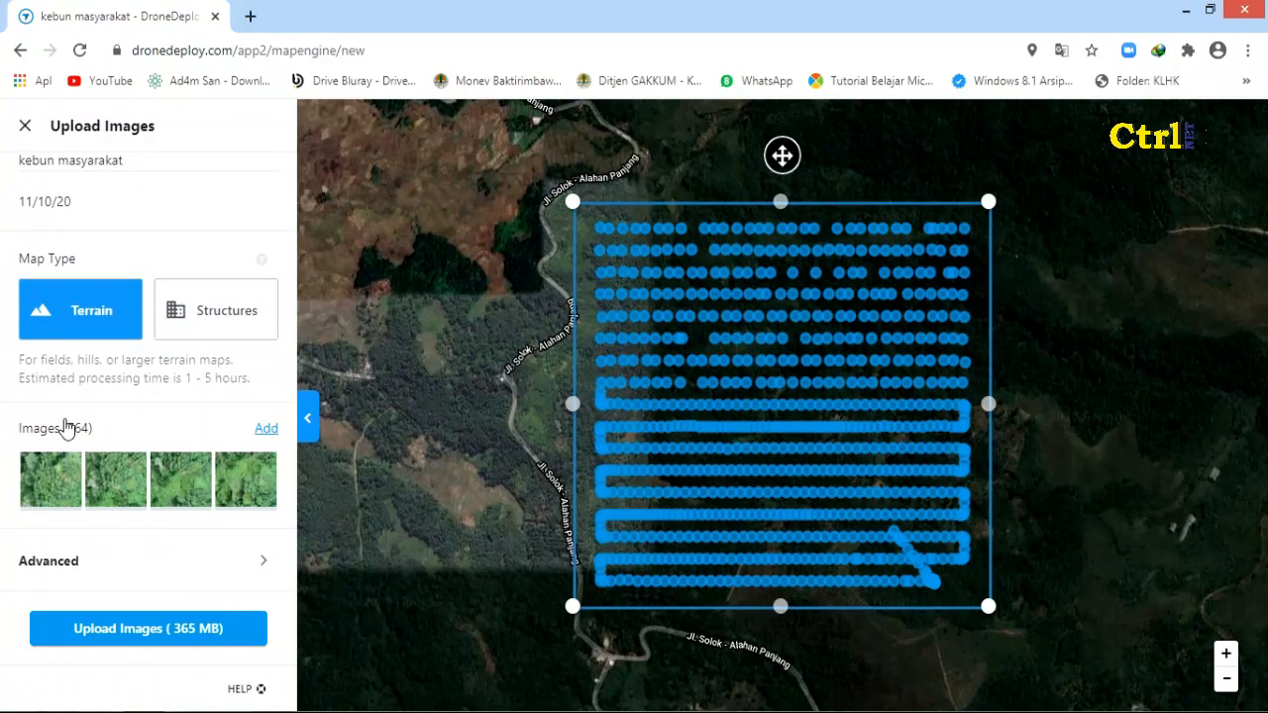
click(169, 631)
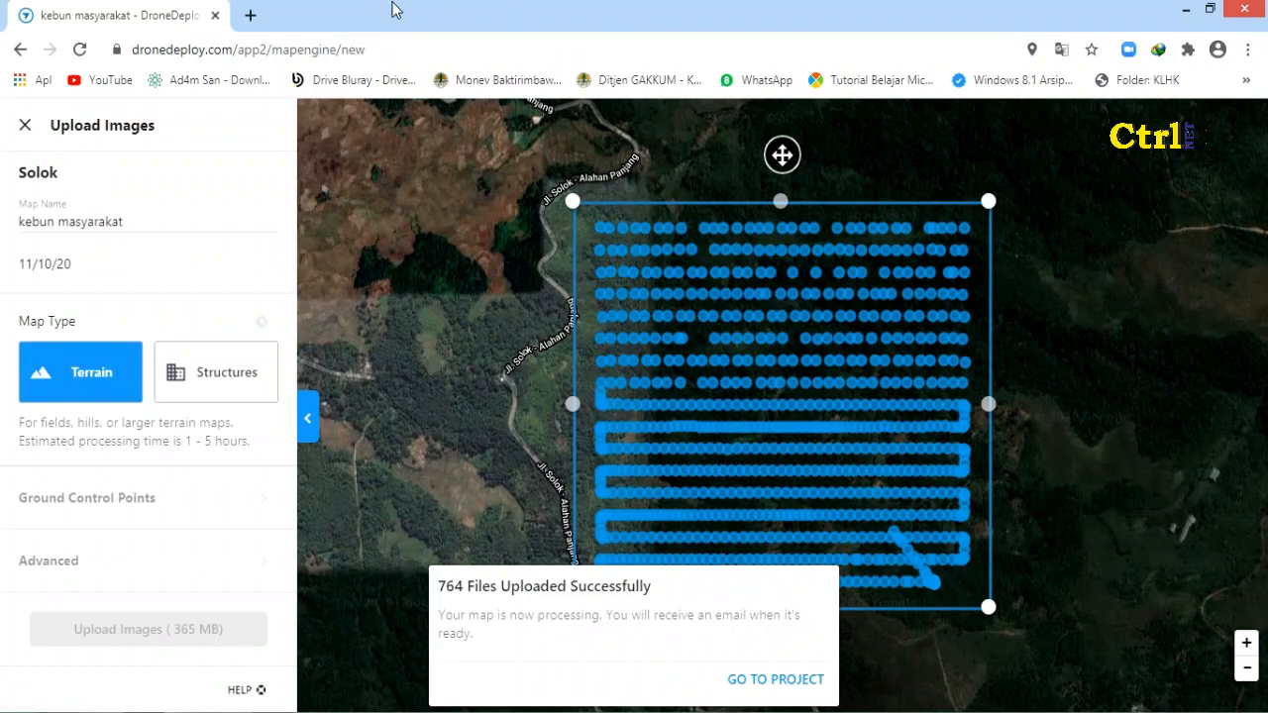
- Switch to Gmail in a new browser tab and open the DroneDeploy email about the new map in Solok
click(253, 15)
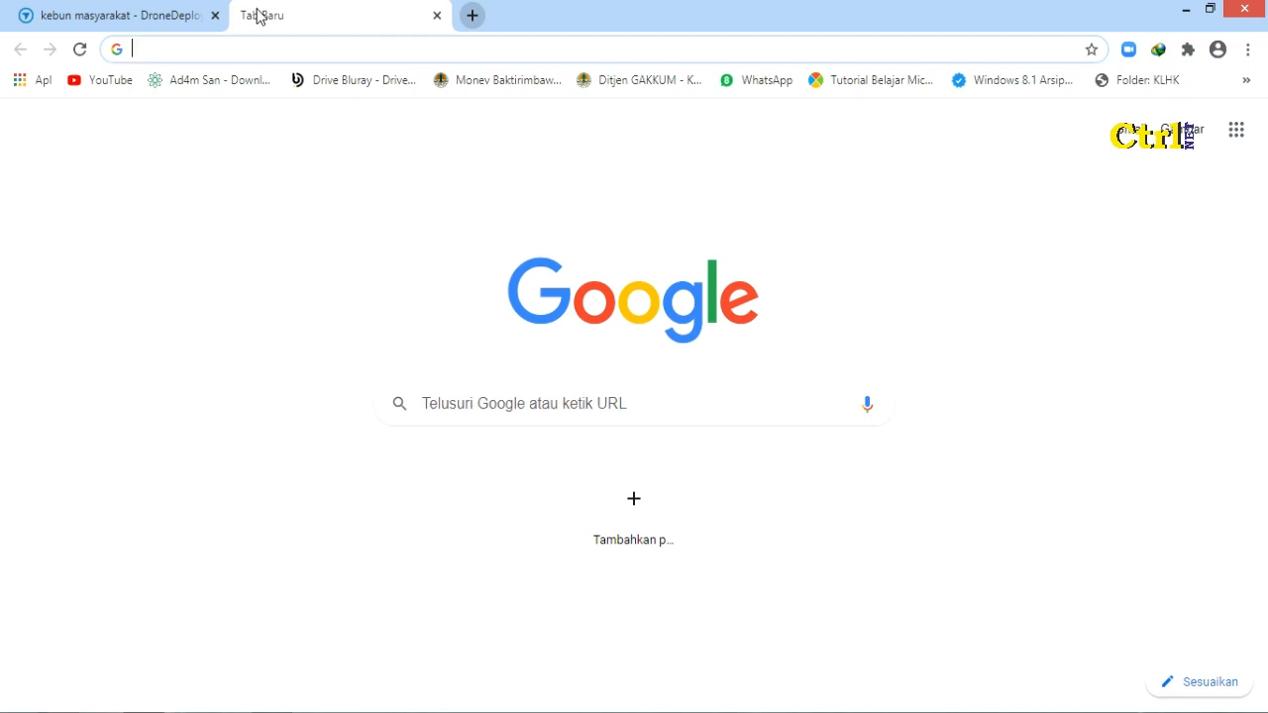
text(gmail)
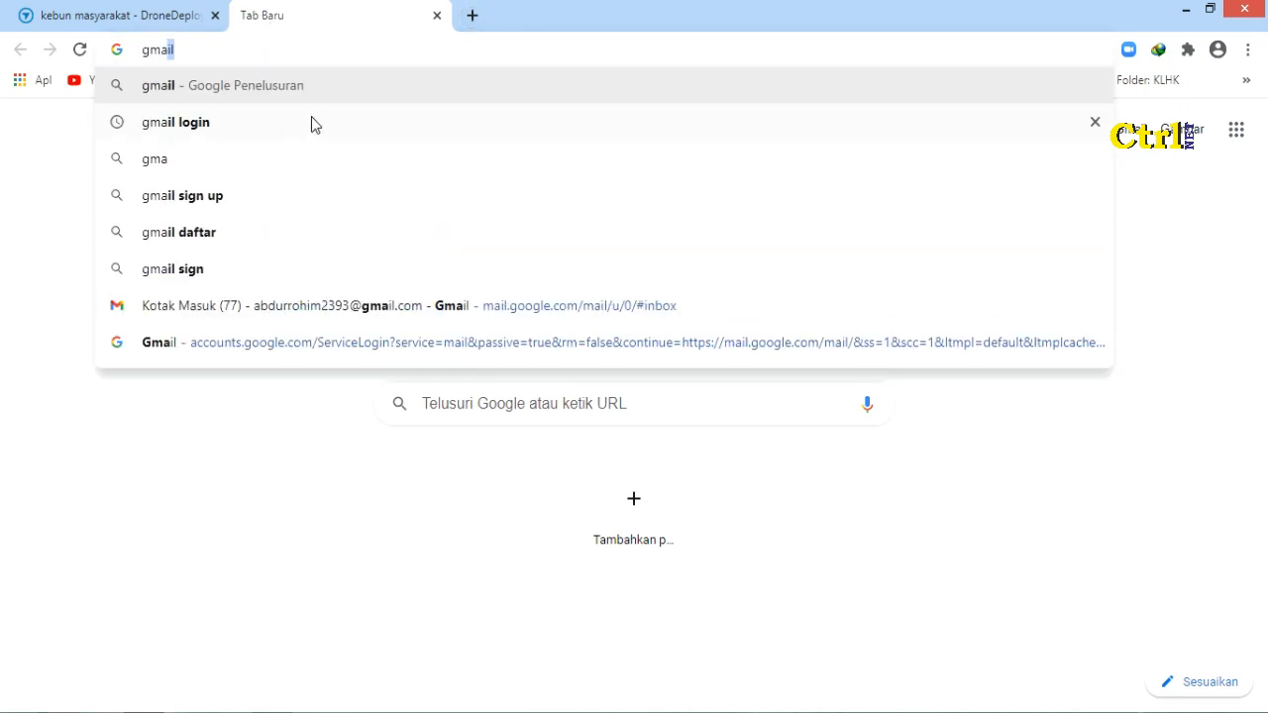
click(302, 315)
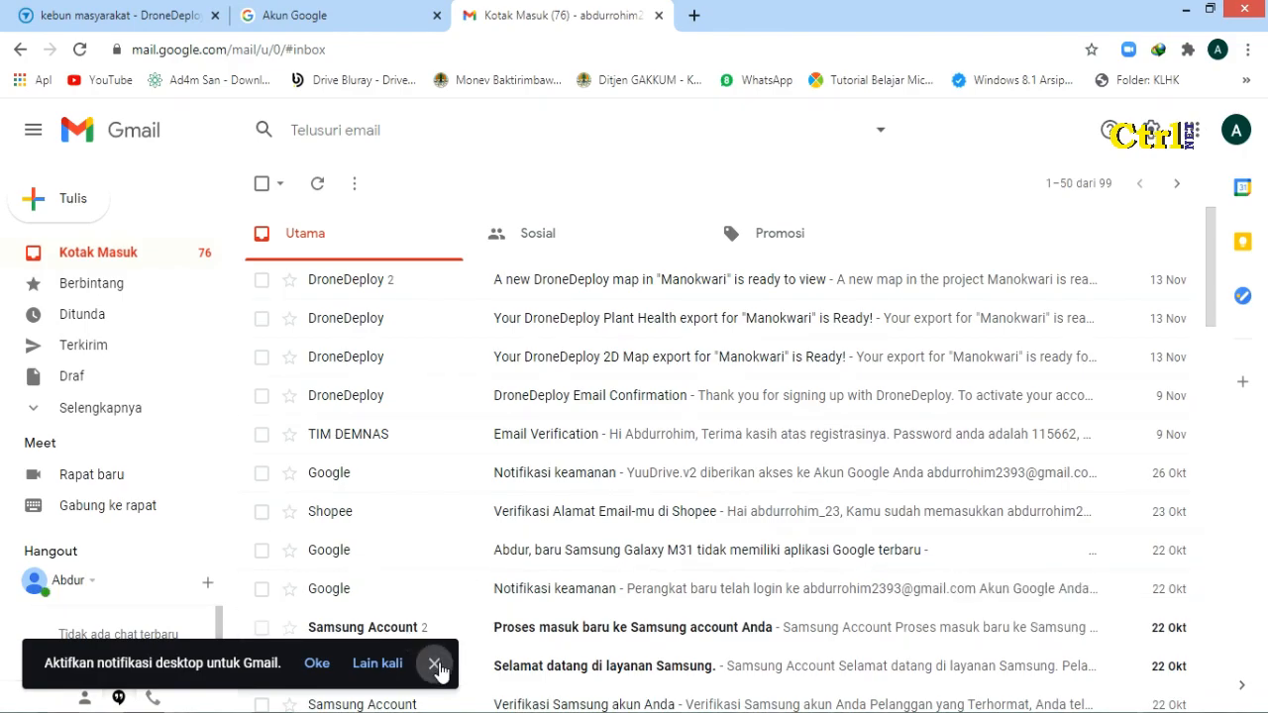
click(437, 665)
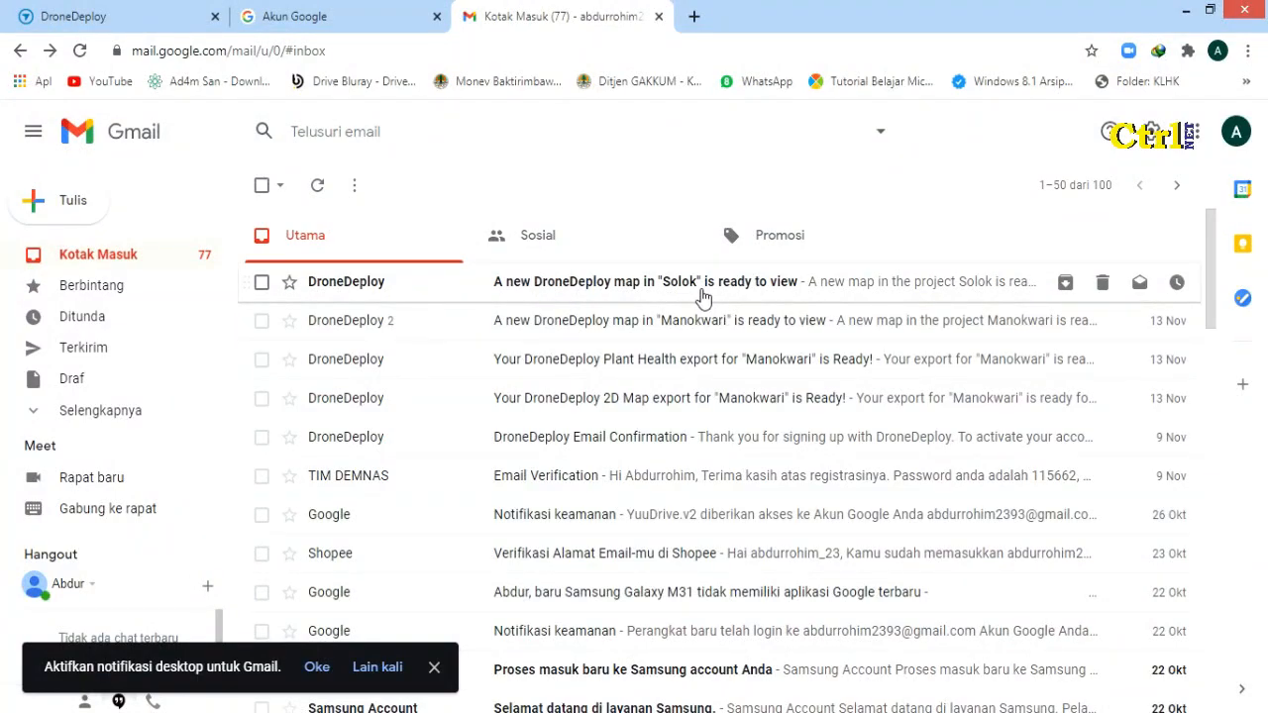
click(702, 297)
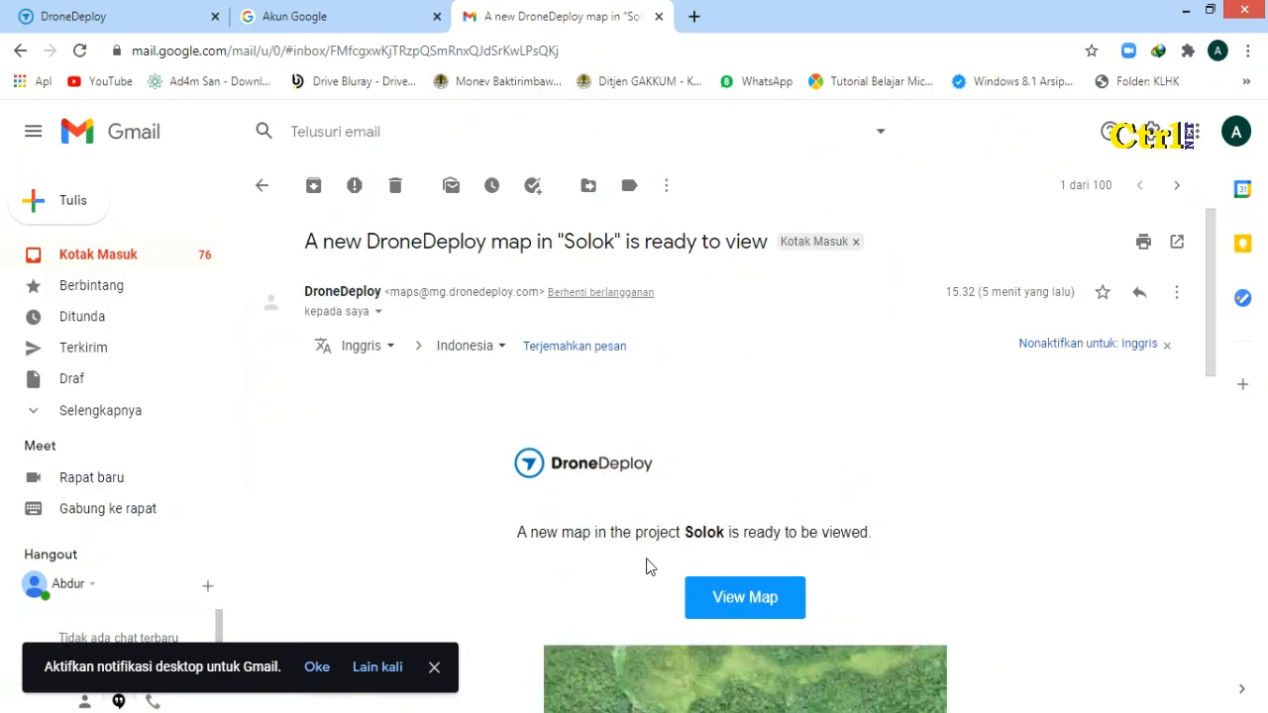
scroll(744, 547, down, 4)
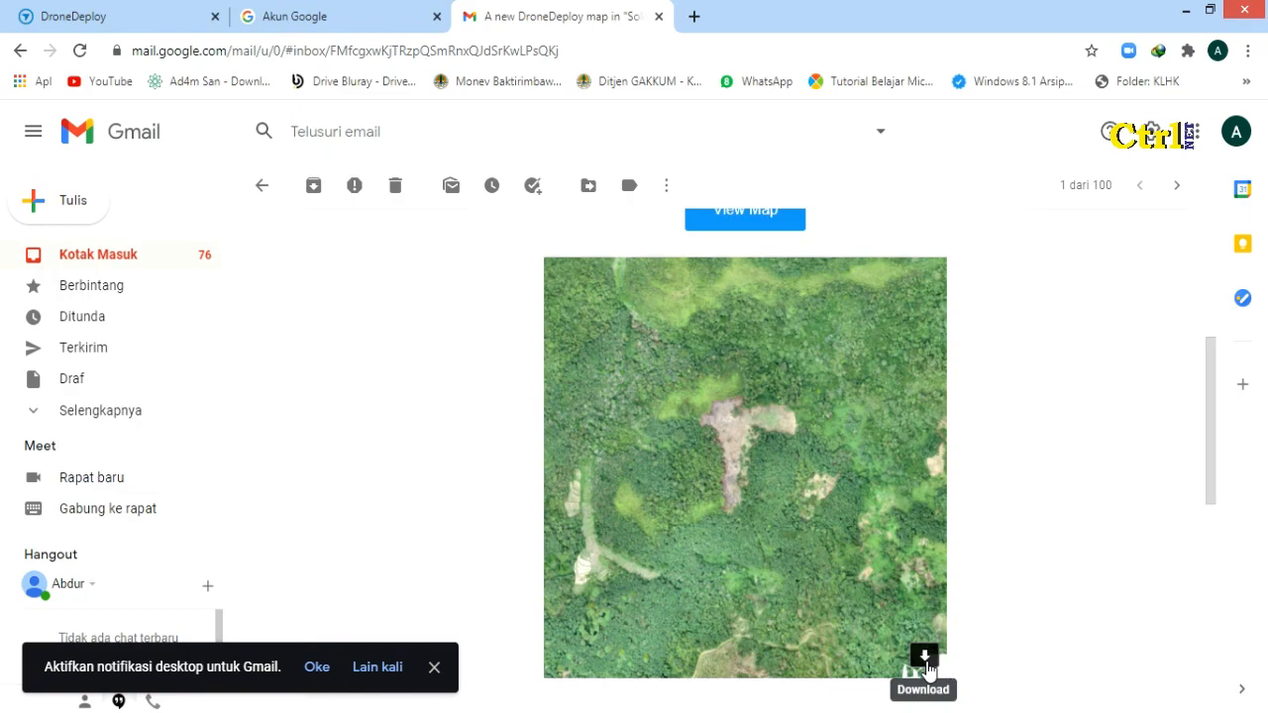
- Switch back to DroneDeploy and check the status and available options of the kebun masyarakat upload
click(193, 14)
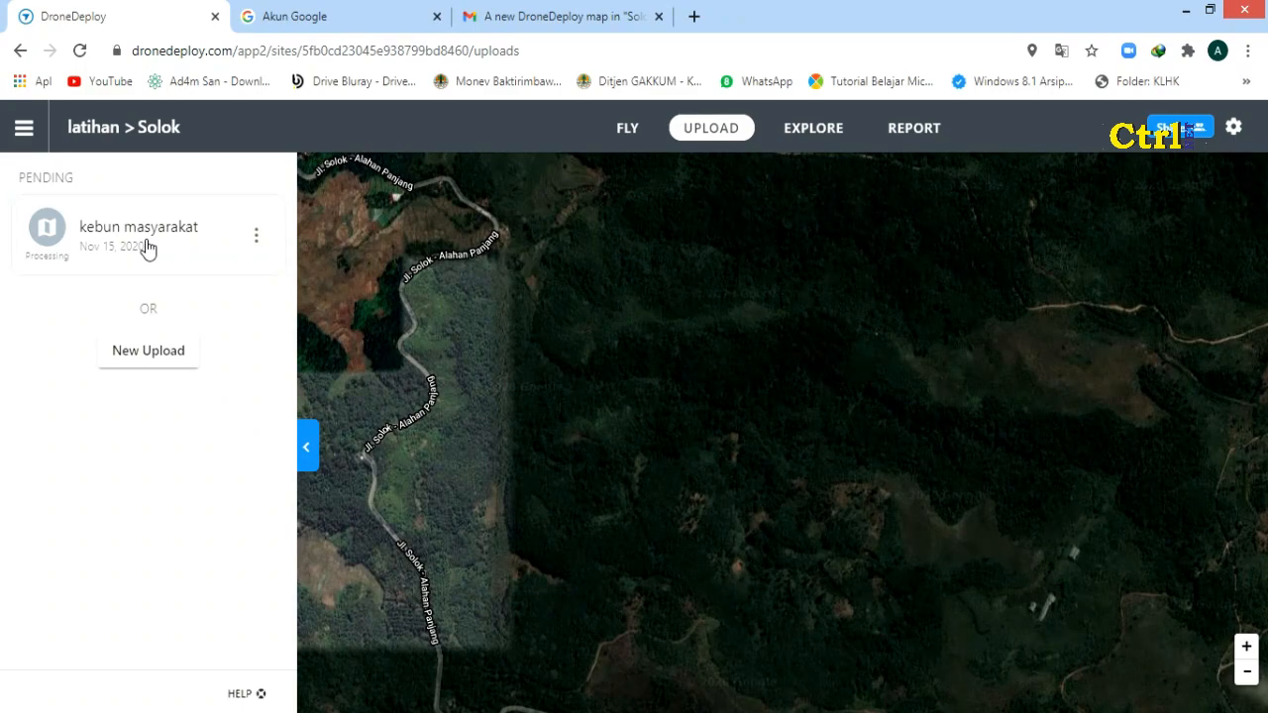
click(257, 238)
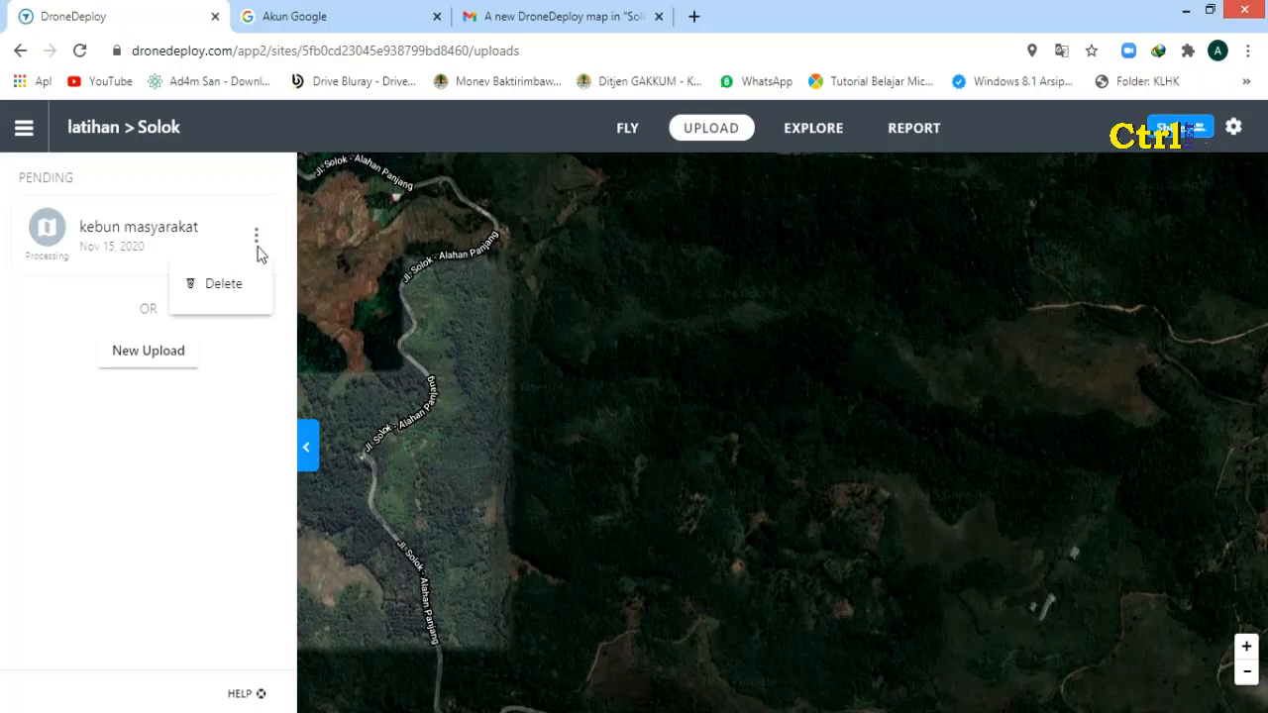
click(260, 248)
- Return to the DroneDeploy email in Gmail and read through its map link, preview image and help links
click(548, 15)
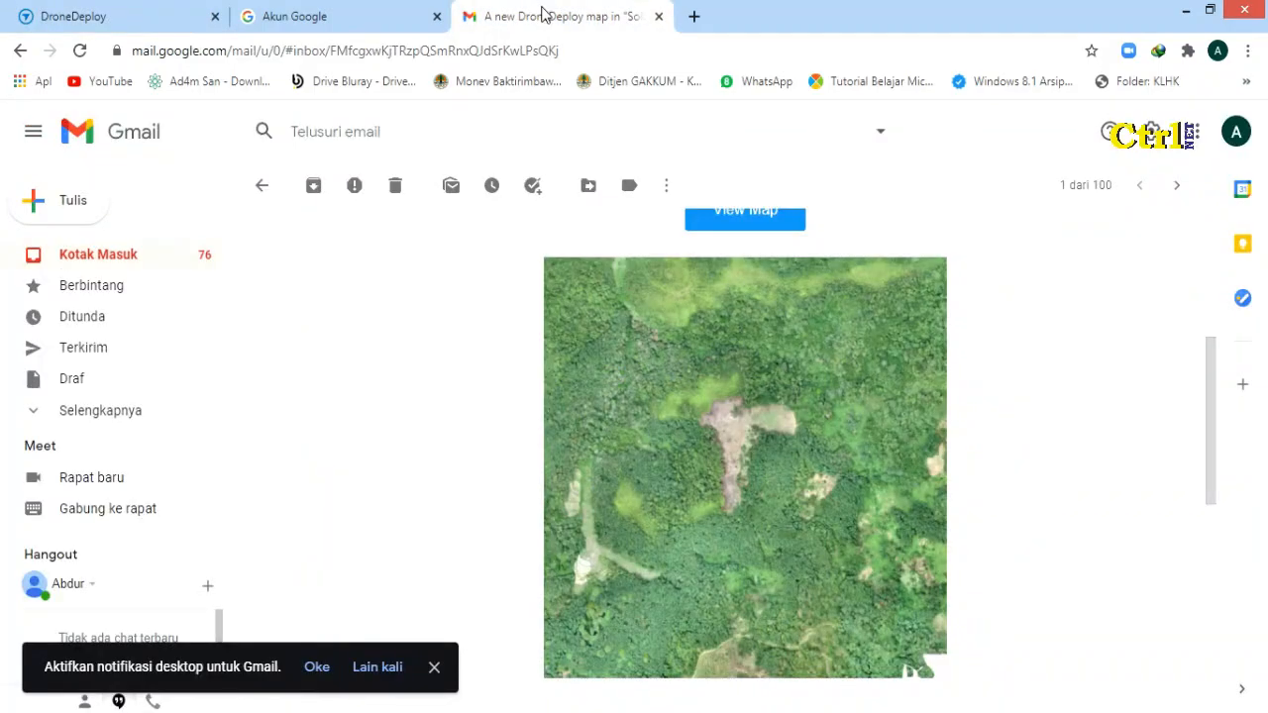
scroll(704, 607, down, 4)
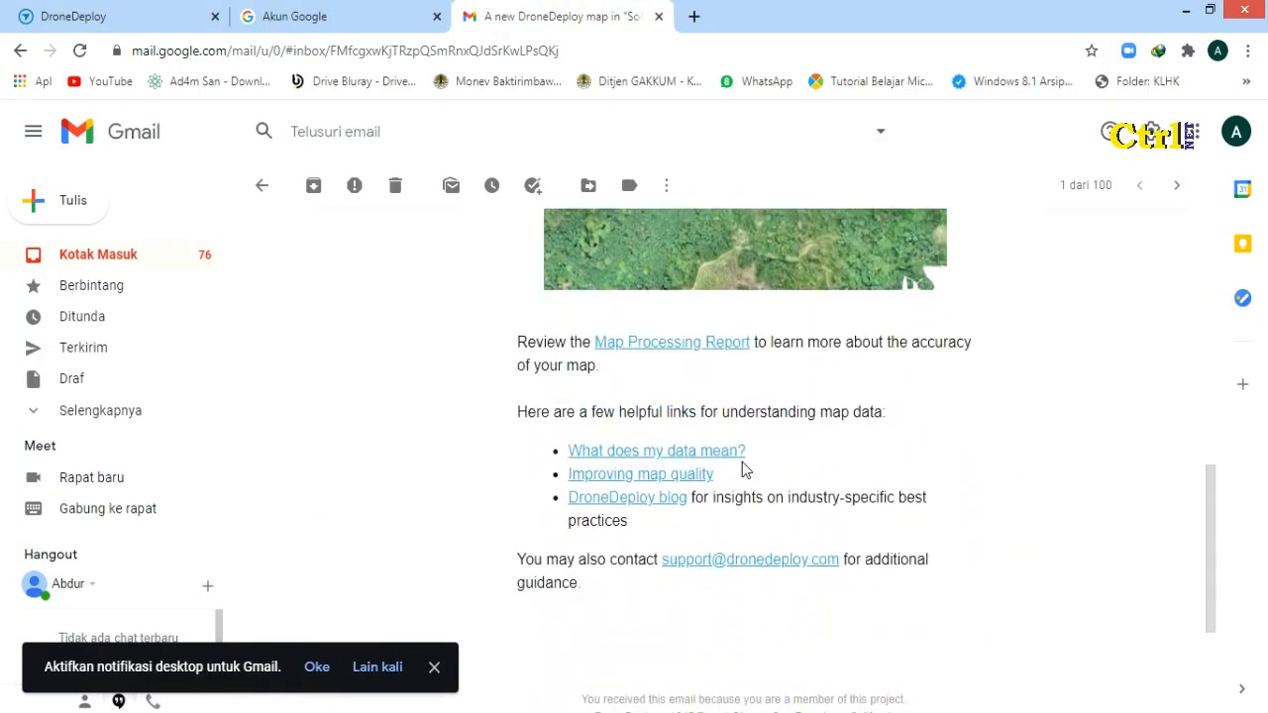
scroll(707, 406, down, 3)
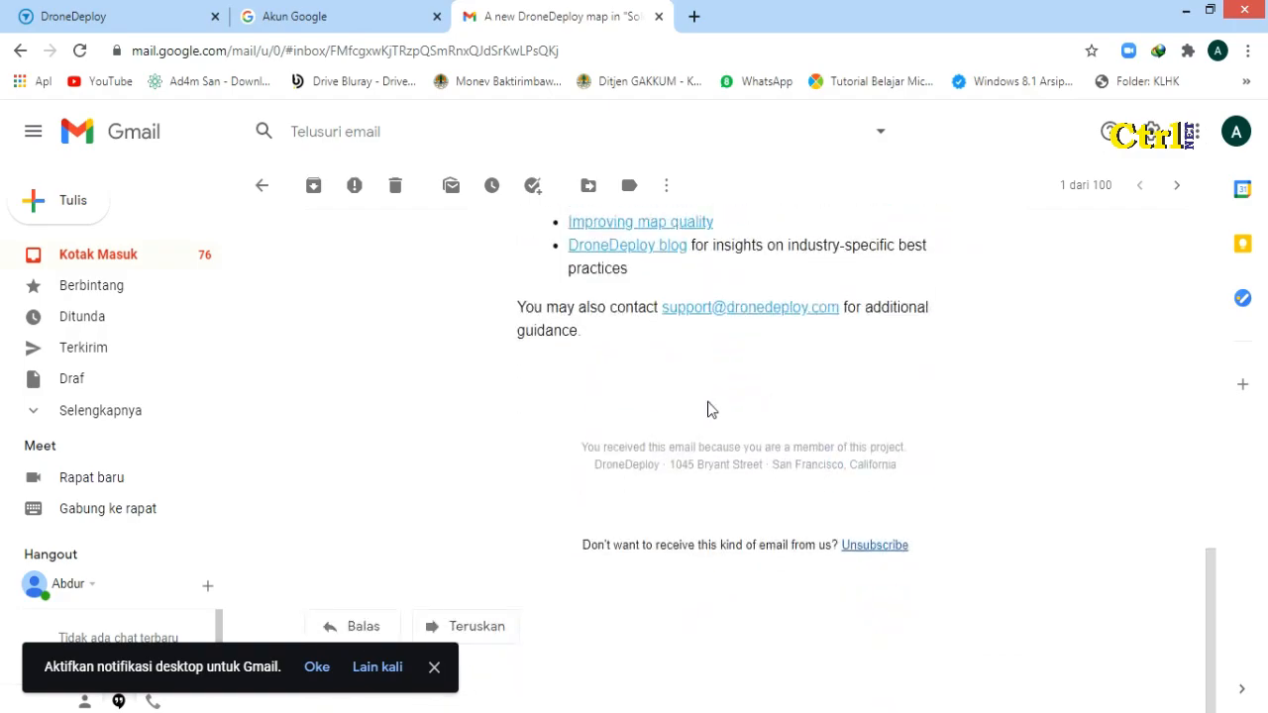
scroll(707, 406, up, 2)
scroll(707, 409, up, 6)
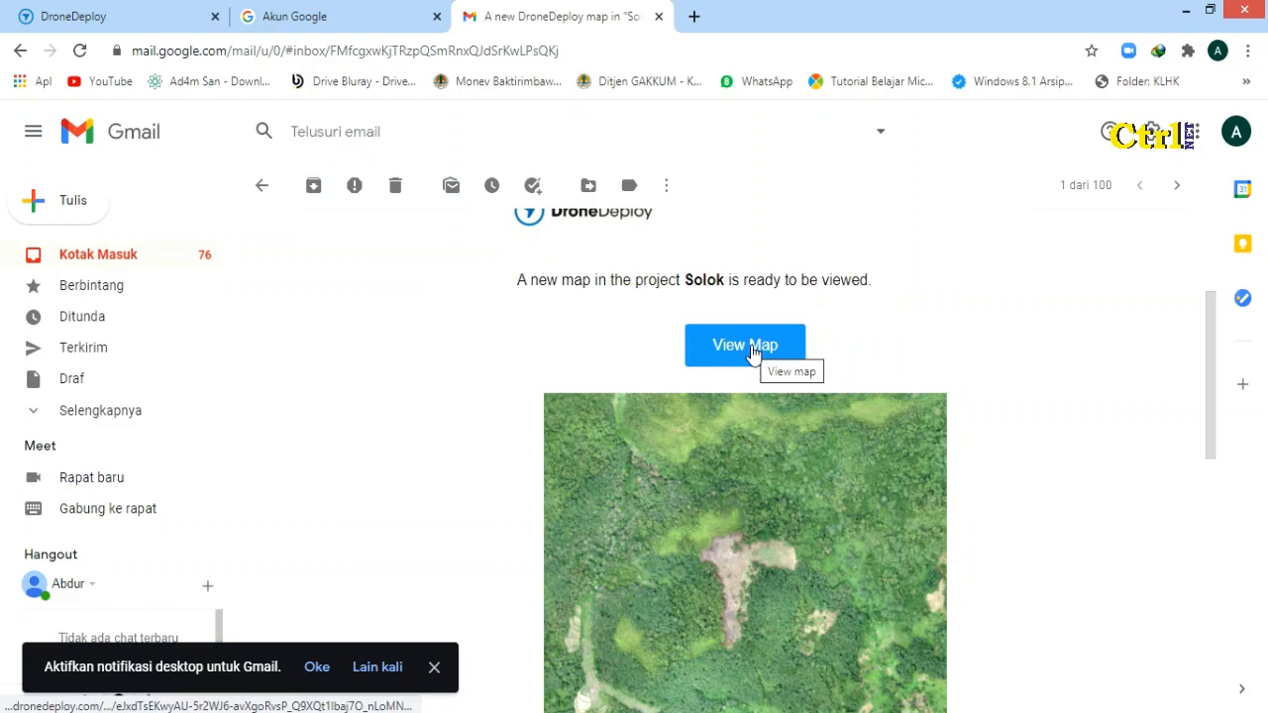
scroll(753, 355, down, 3)
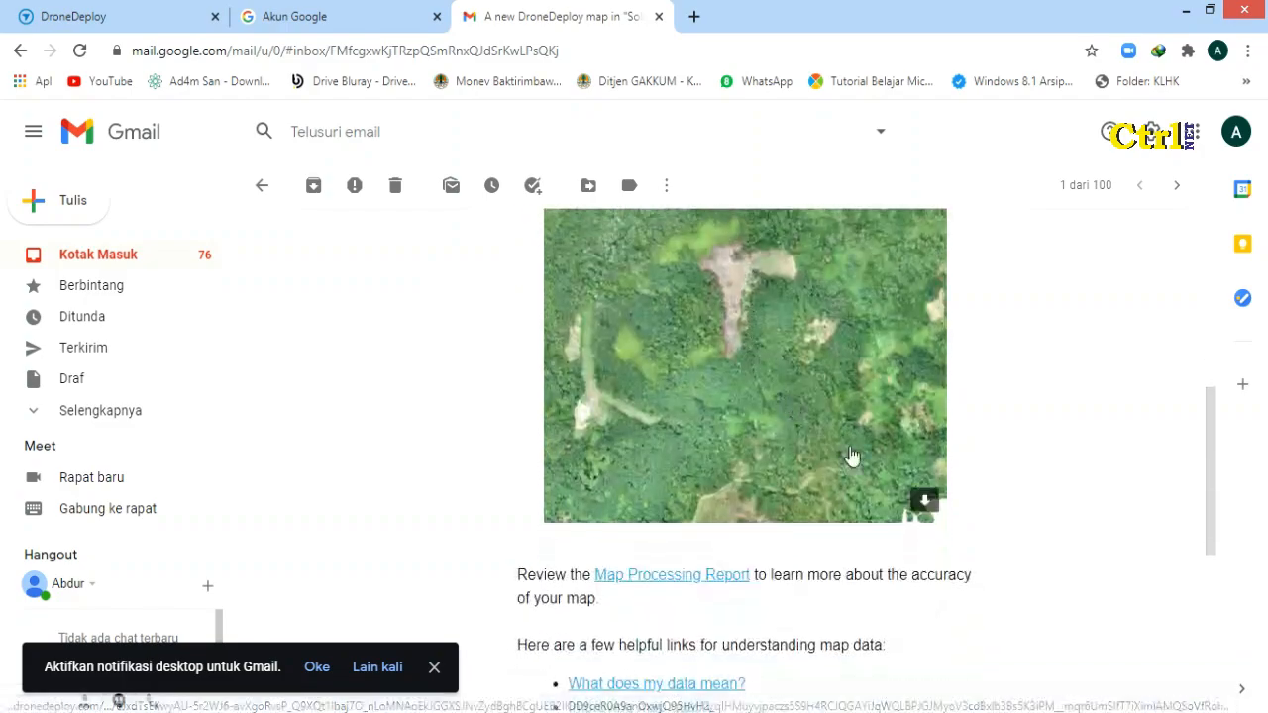
- Download the map preview image from the email and open it in the photo viewer to inspect it
click(918, 507)
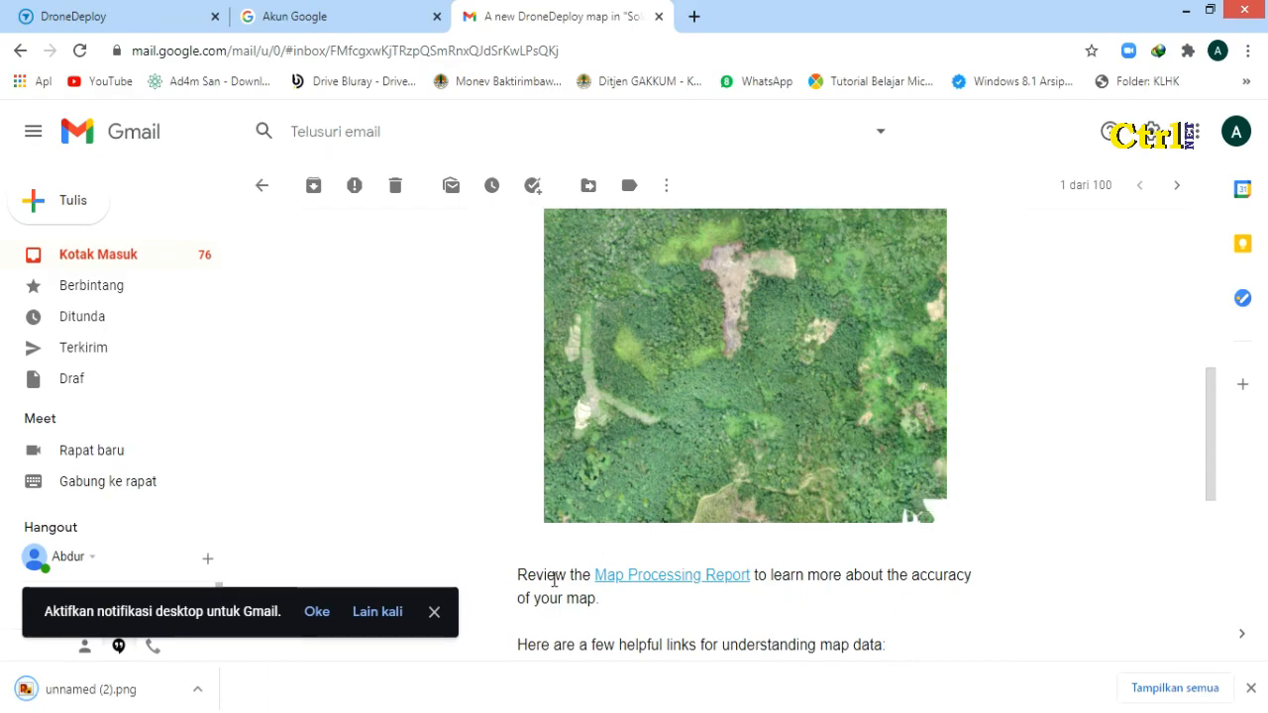
click(190, 693)
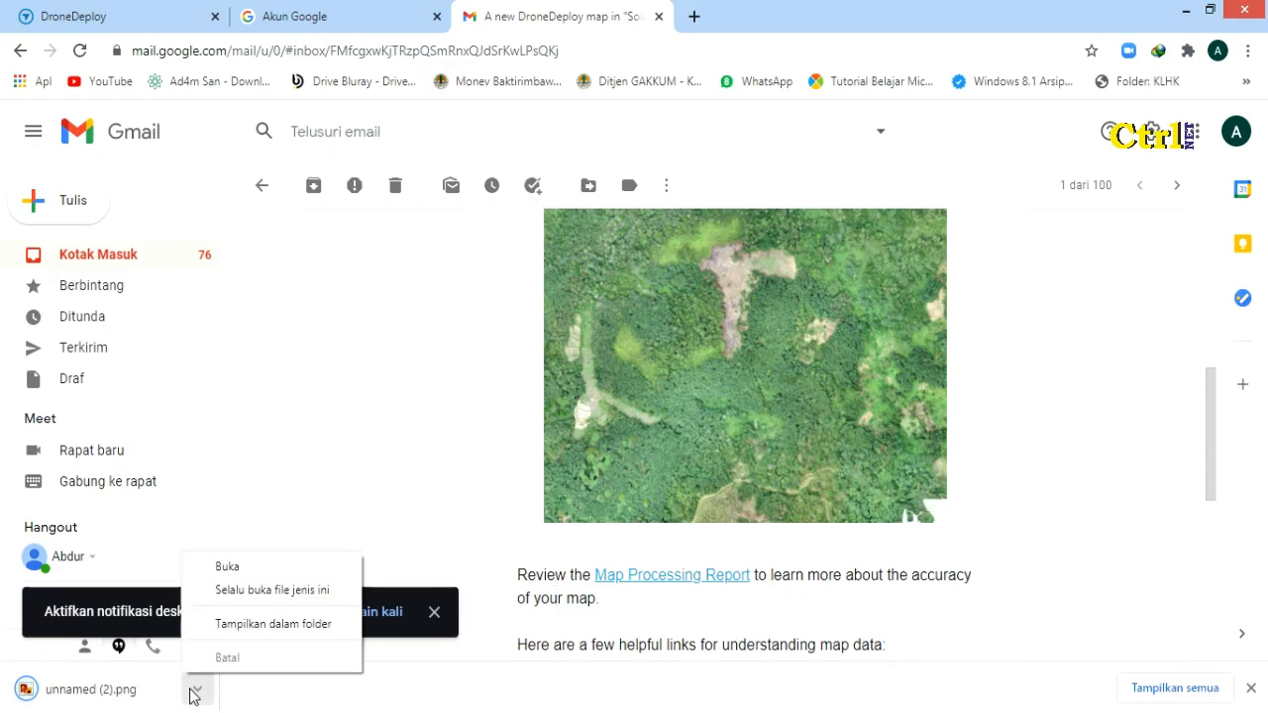
click(273, 572)
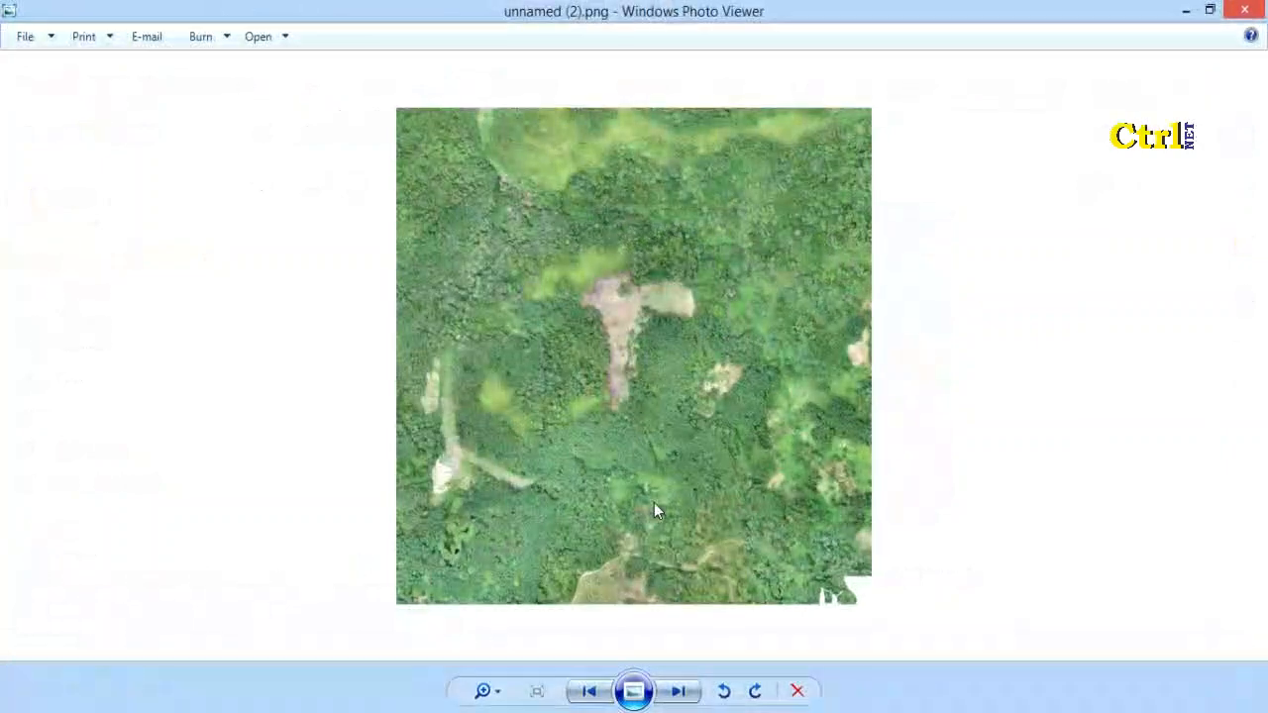
scroll(681, 323, up, 2)
scroll(670, 313, down, 2)
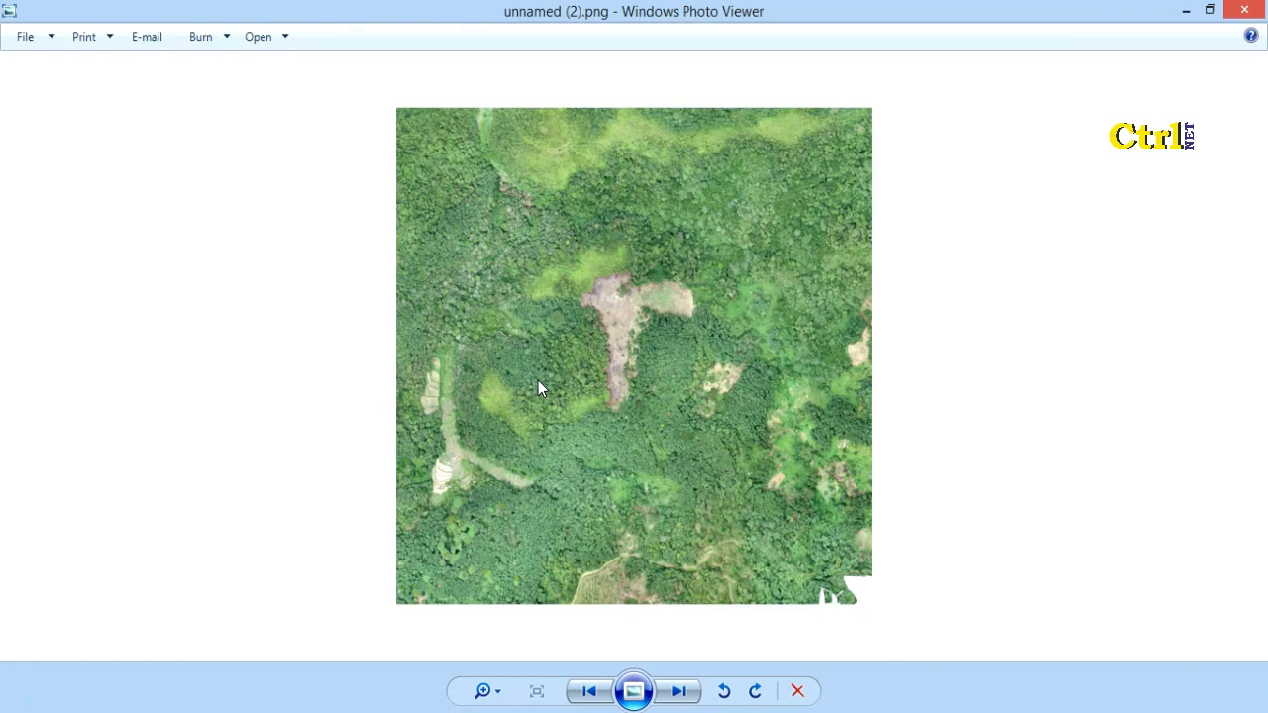
- Leave the image viewer and switch back to the Solok project's uploads page in DroneDeploy
click(159, 709)
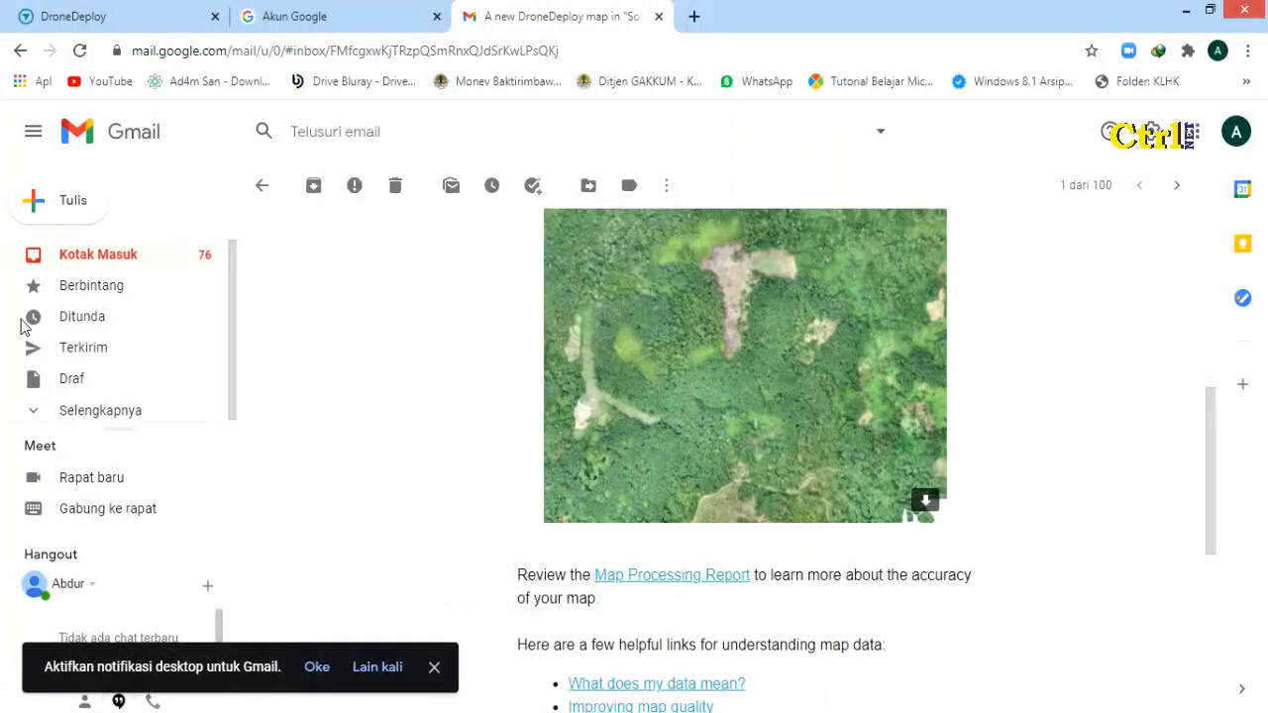
click(113, 11)
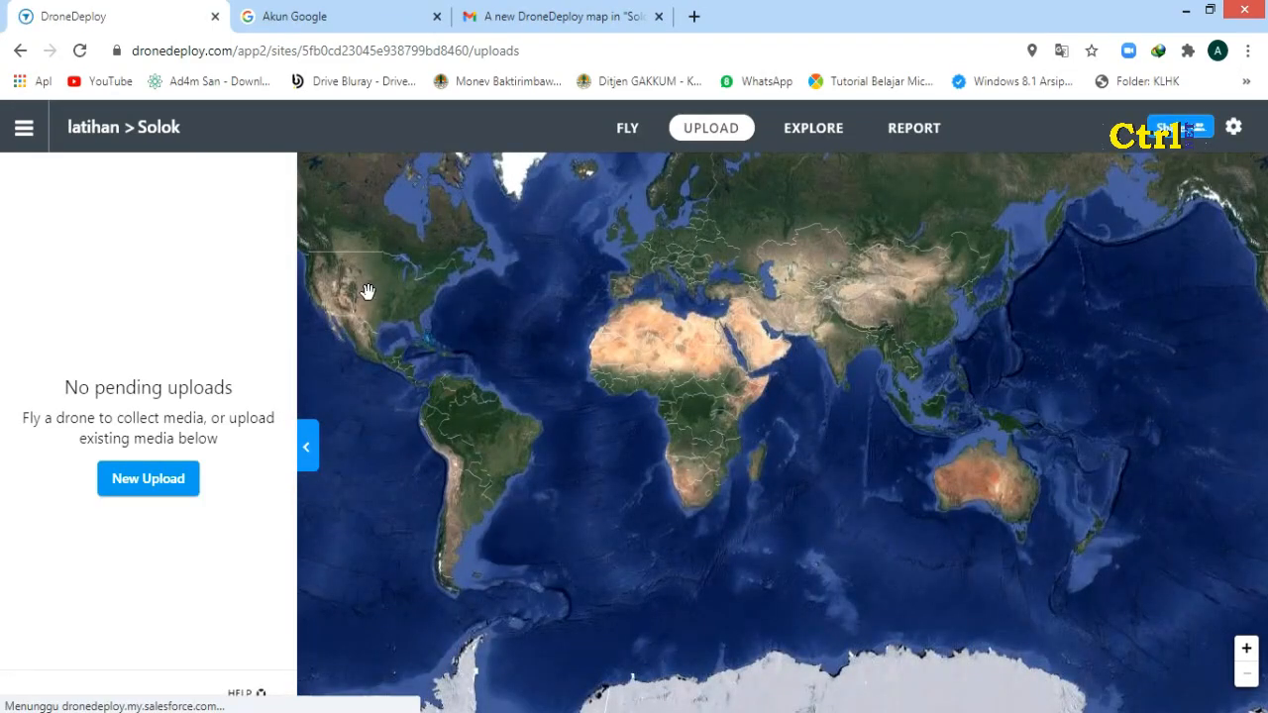
- Go back to the latihan folder, reopen the Solok project and view its processed map
click(80, 127)
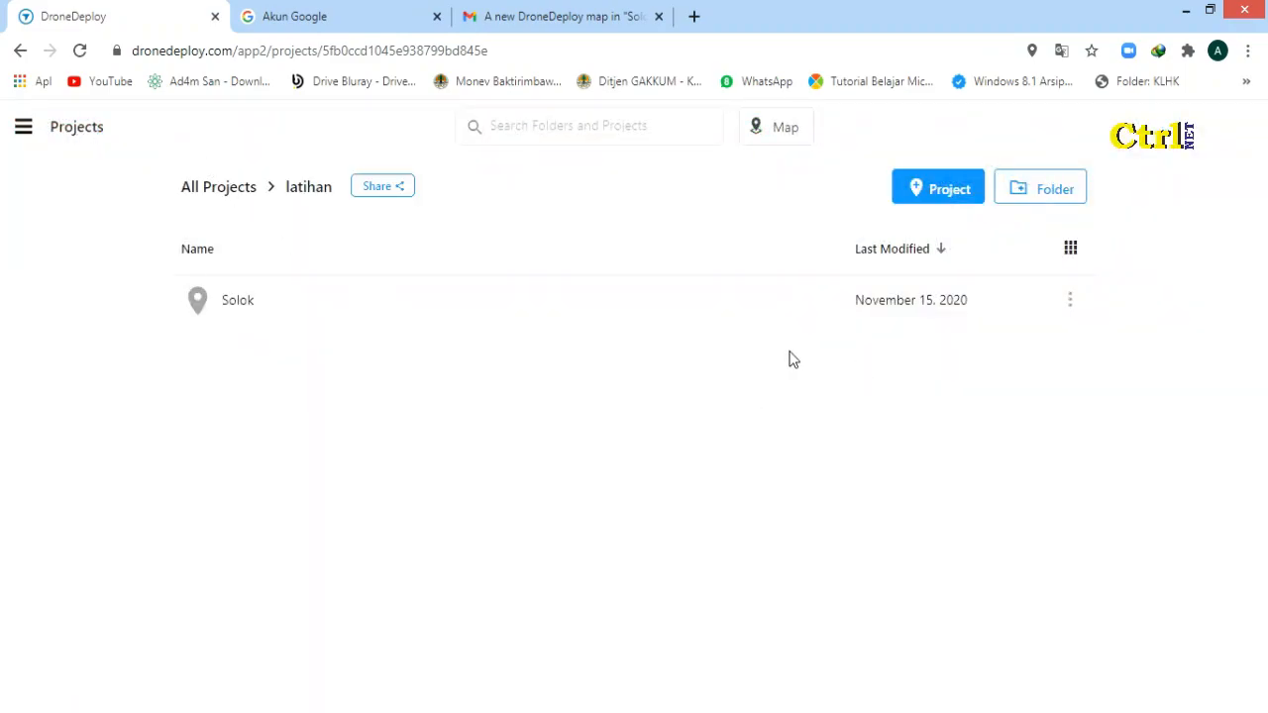
click(230, 311)
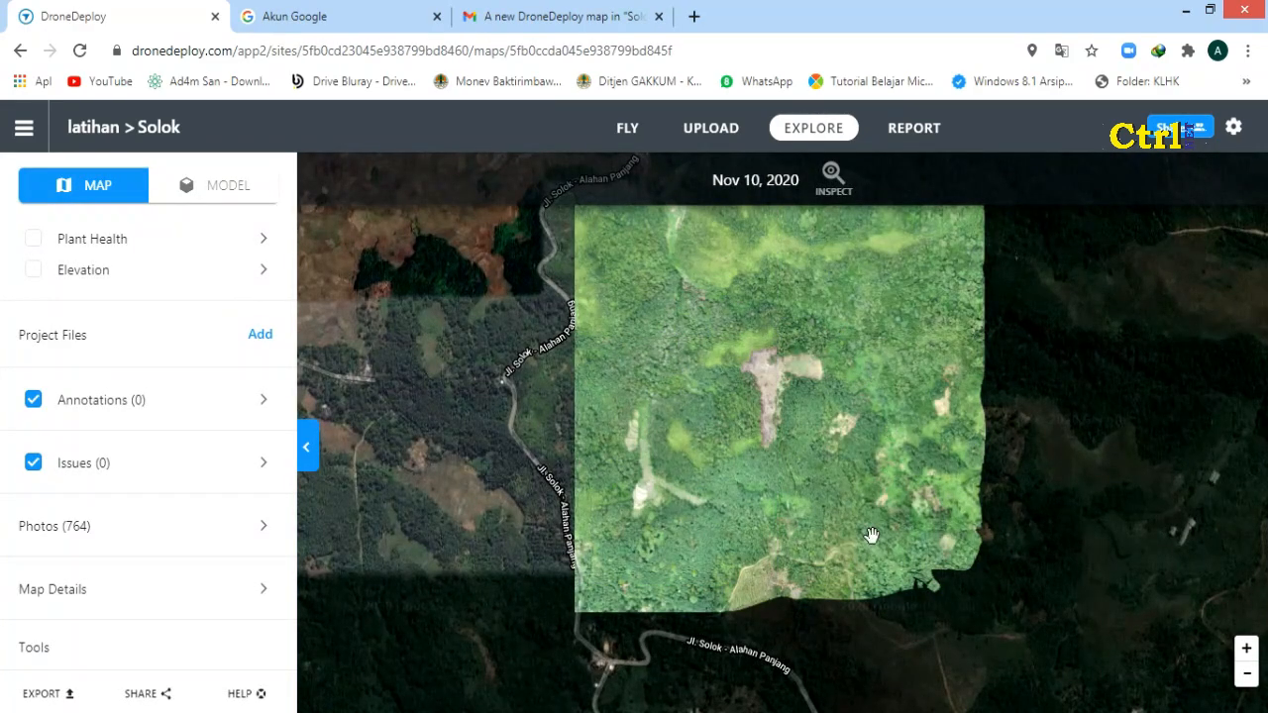
drag(774, 394, 759, 439)
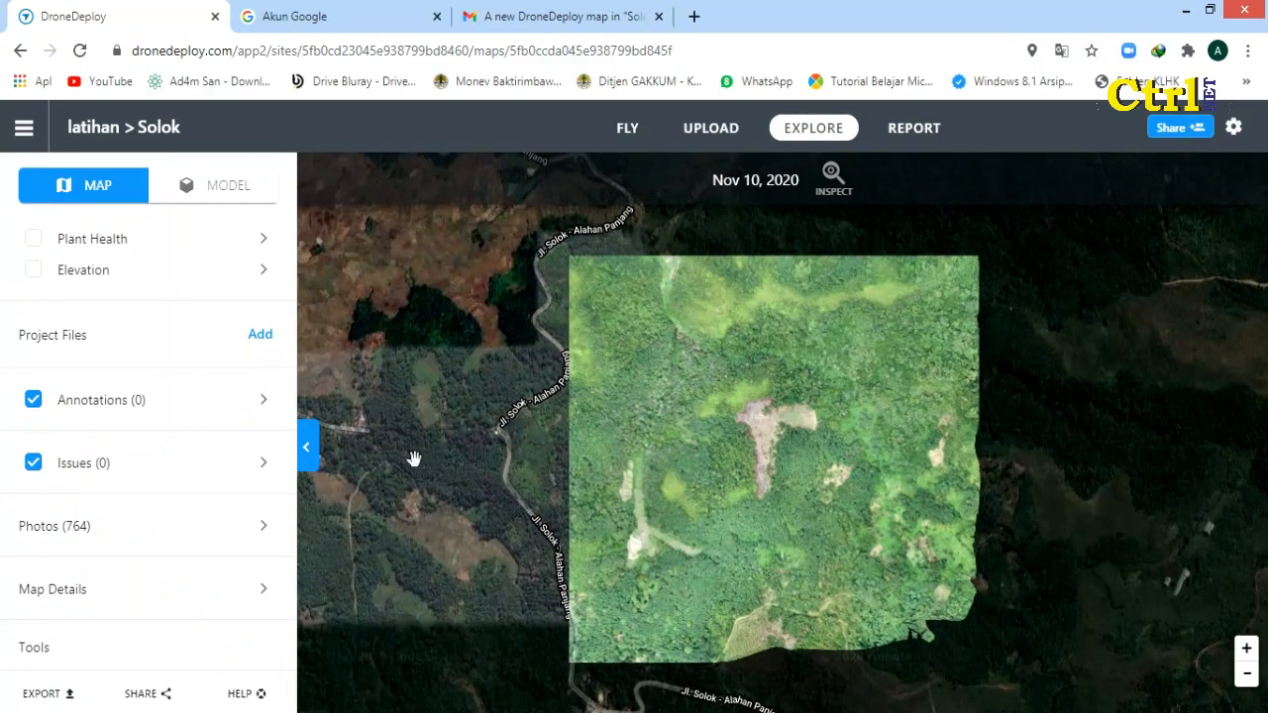
- Show the Plant Health layer on the Solok map and look through the remaining layer options and measuring tools
click(33, 241)
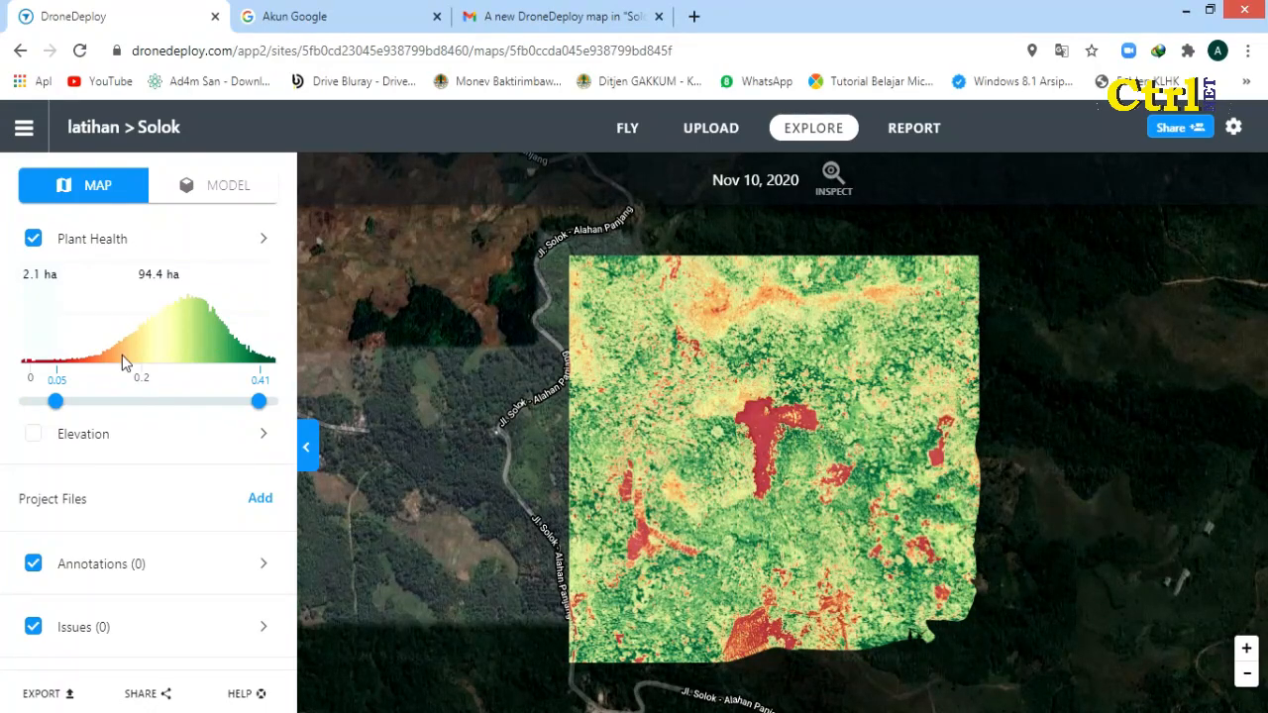
scroll(201, 432, down, 2)
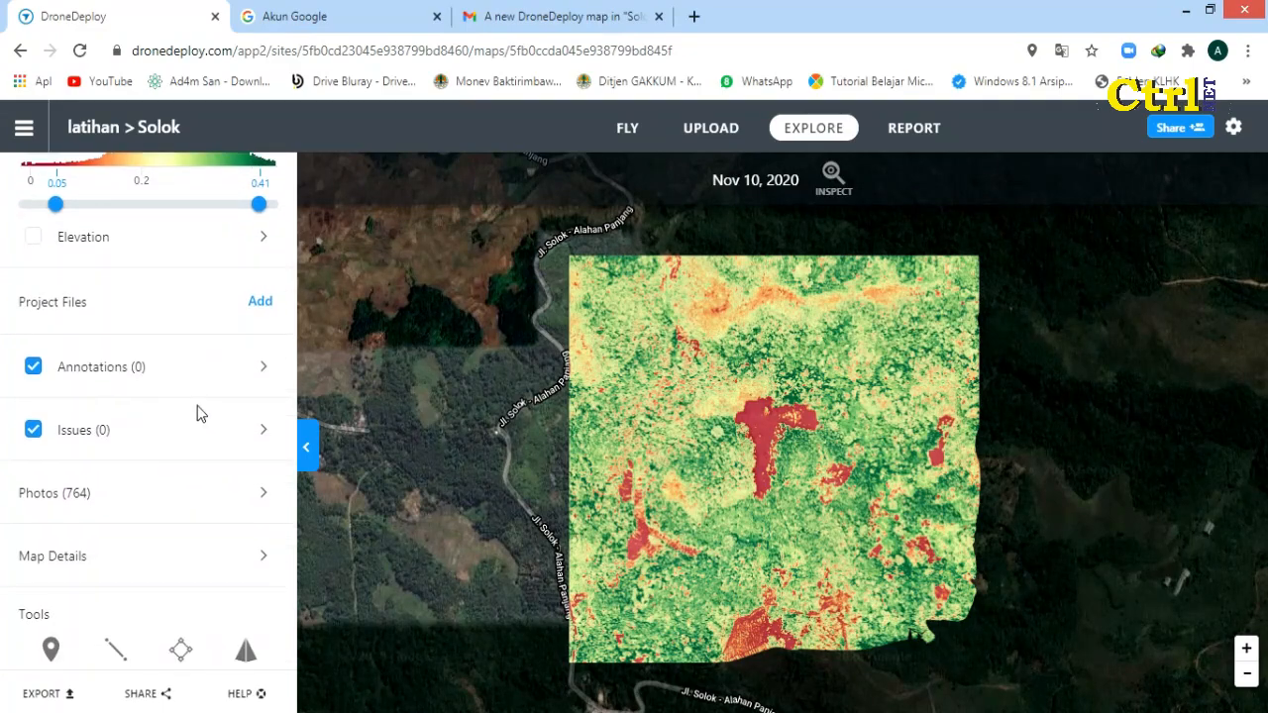
scroll(195, 413, down, 2)
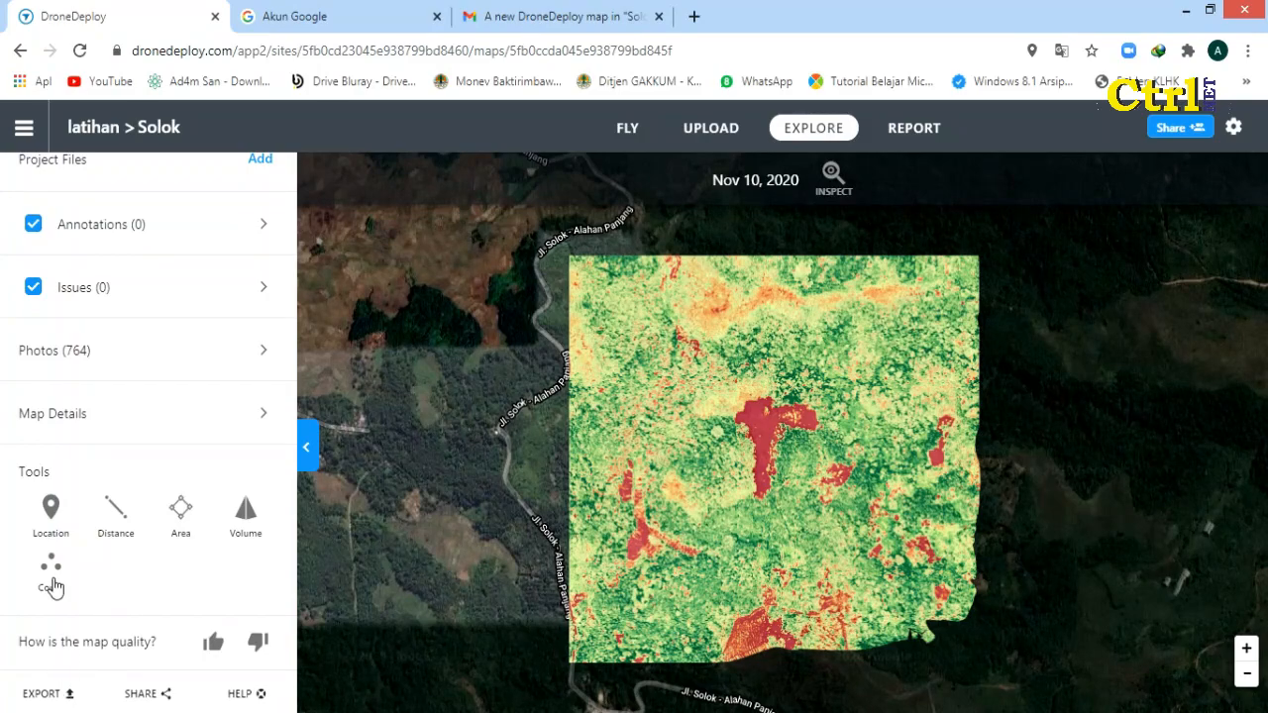
- Open the map's export settings, keep Plant Health as the layer and set the file type to Shapefile
click(58, 698)
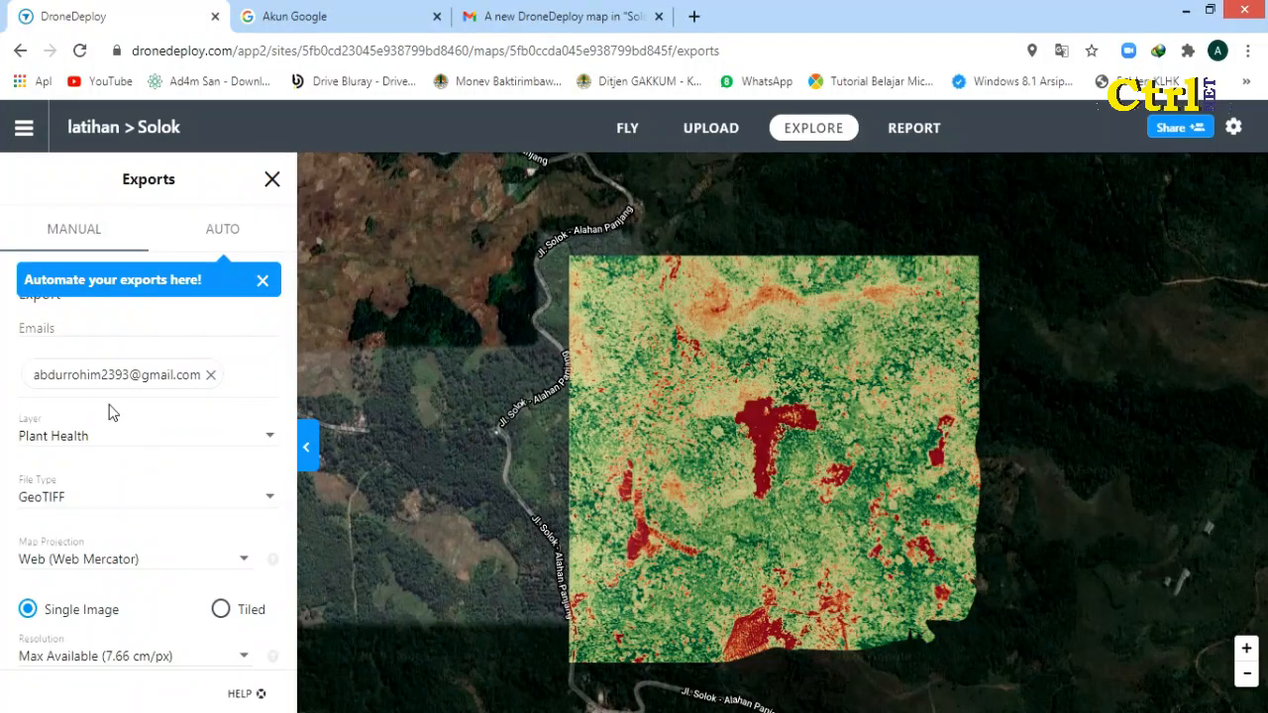
click(274, 448)
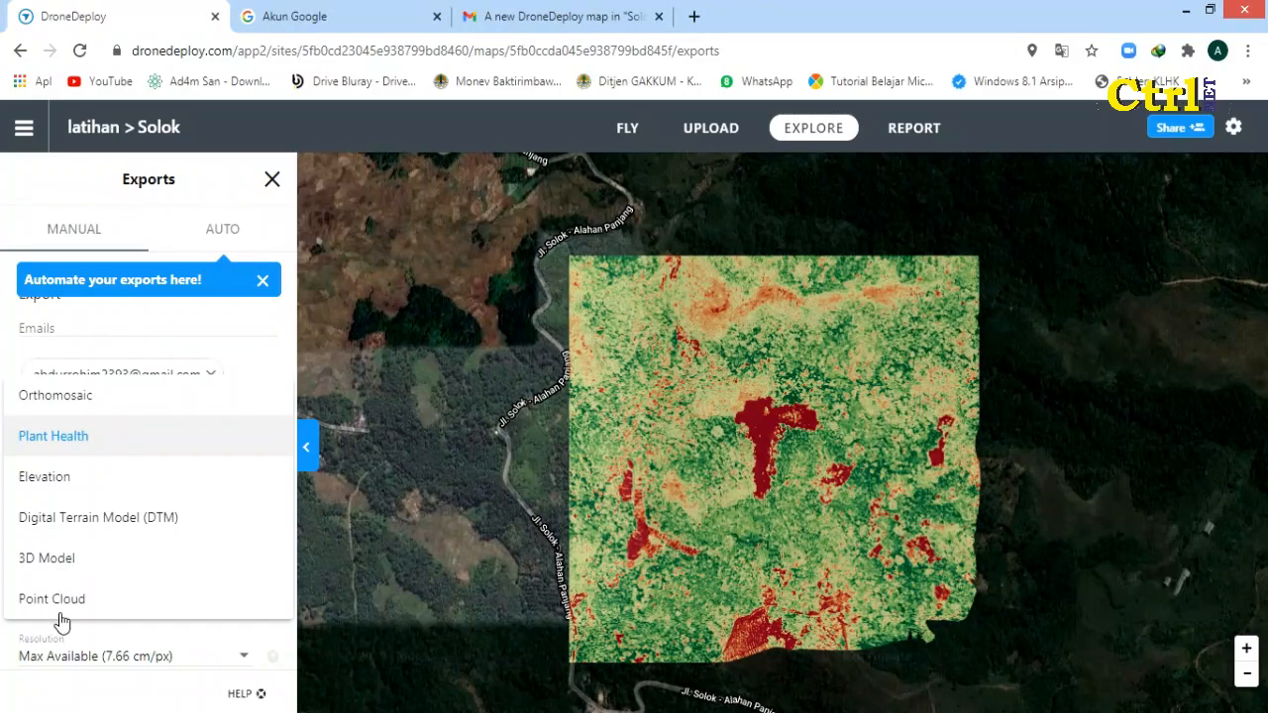
click(114, 639)
click(263, 505)
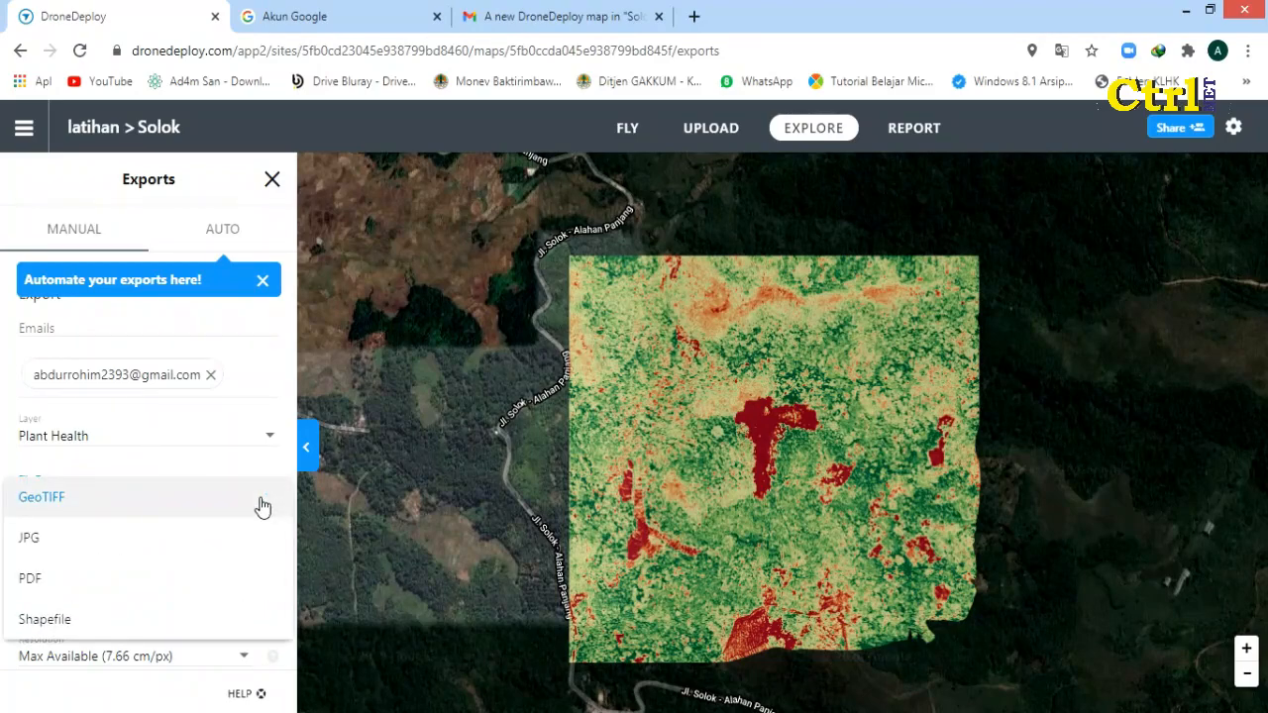
click(174, 498)
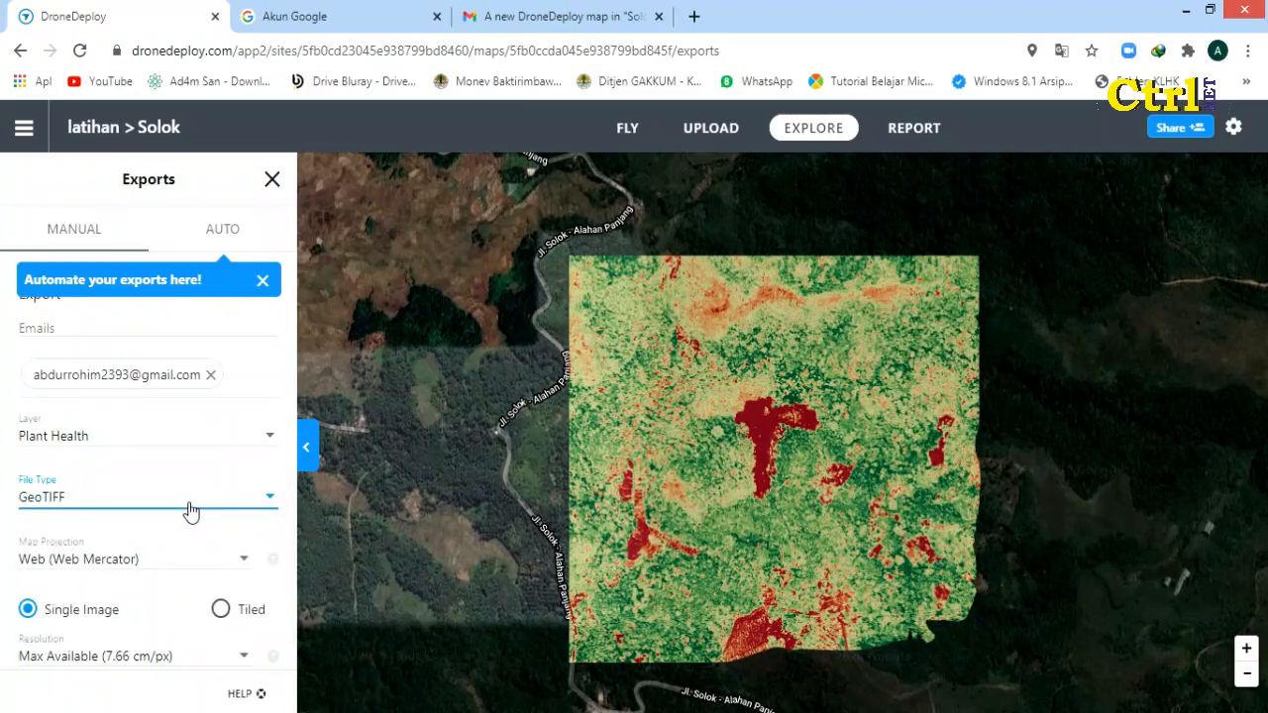
click(191, 510)
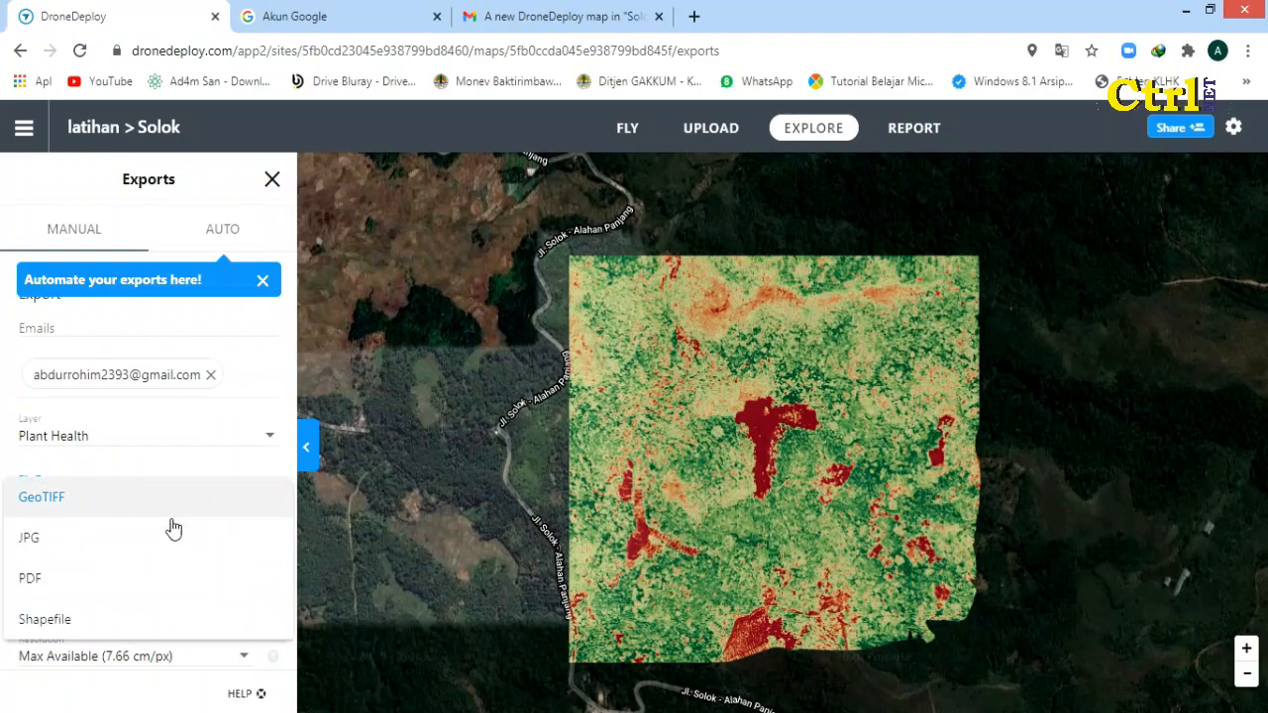
click(108, 626)
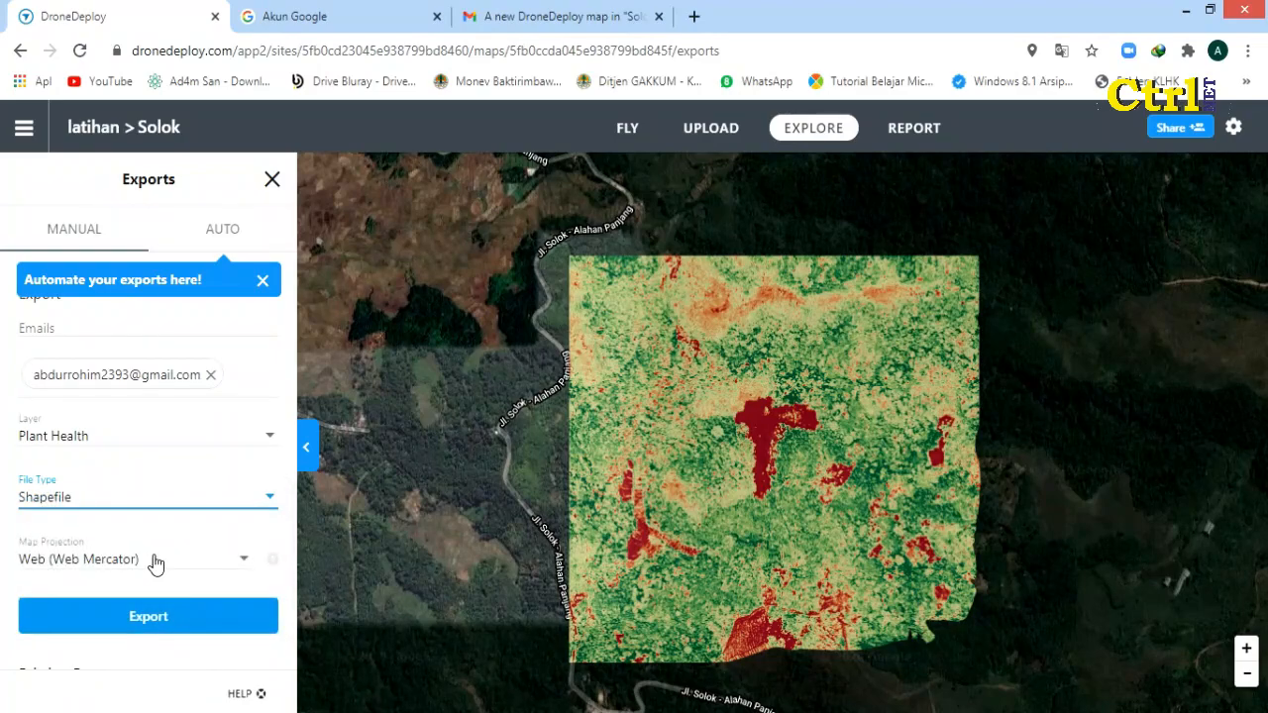
click(256, 500)
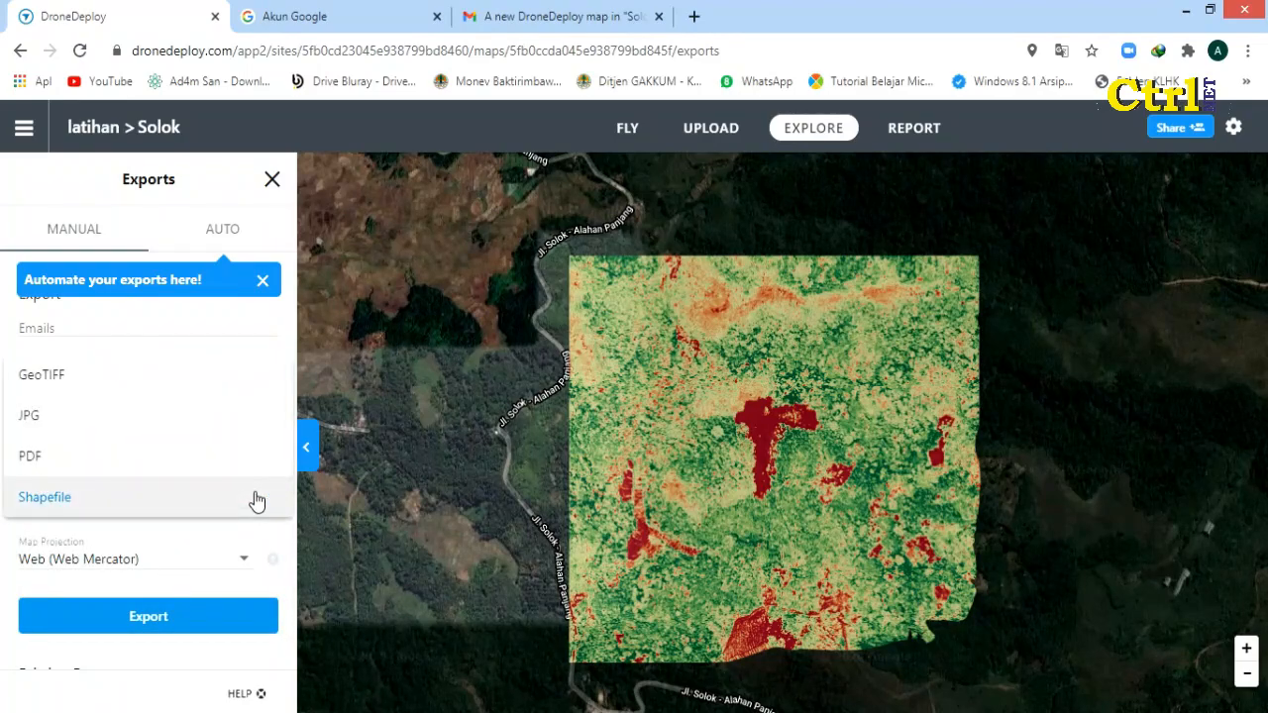
click(256, 500)
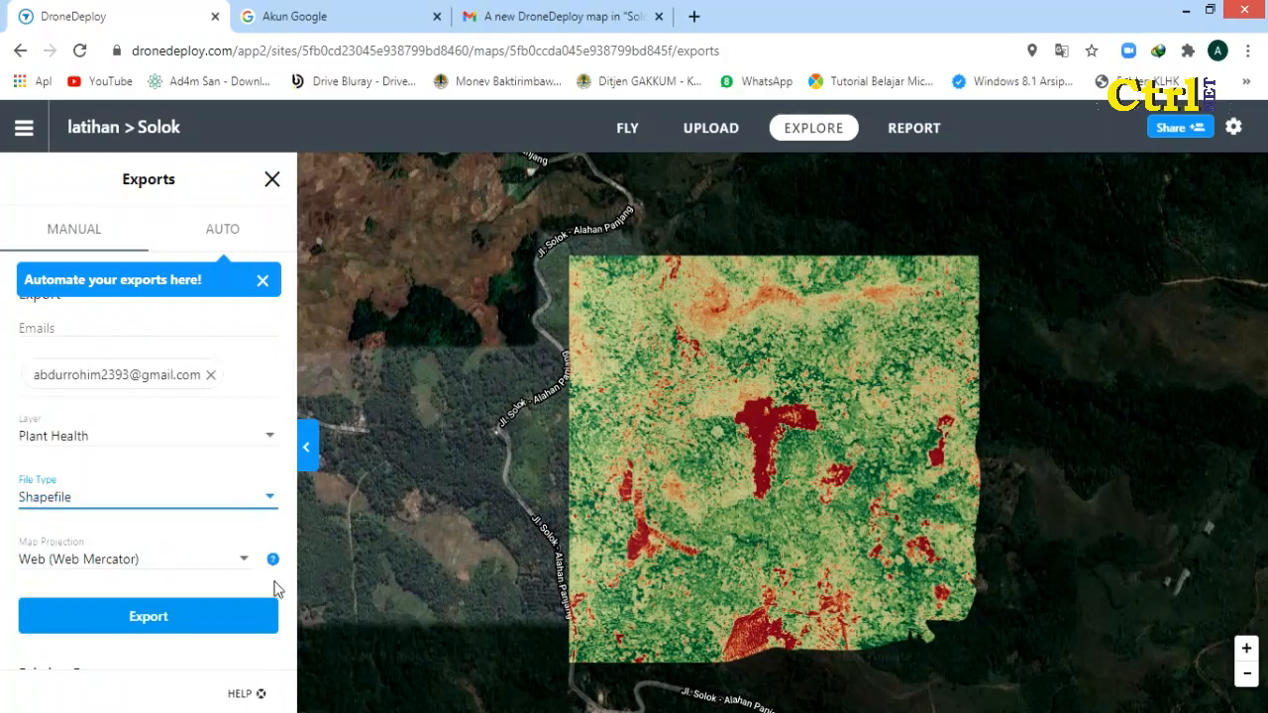
- Set the map projection to Desktop (WGS84), export the Plant Health shapefile and check the existing exports
scroll(212, 544, down, 2)
click(243, 503)
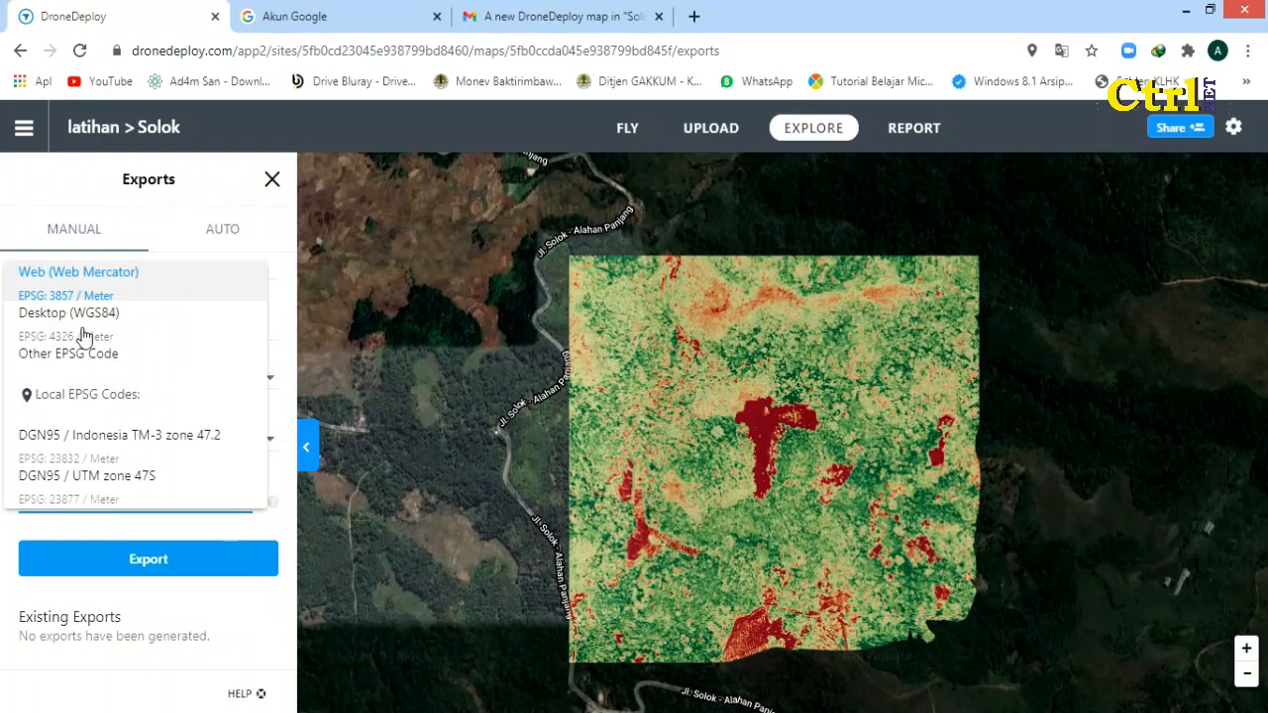
click(85, 331)
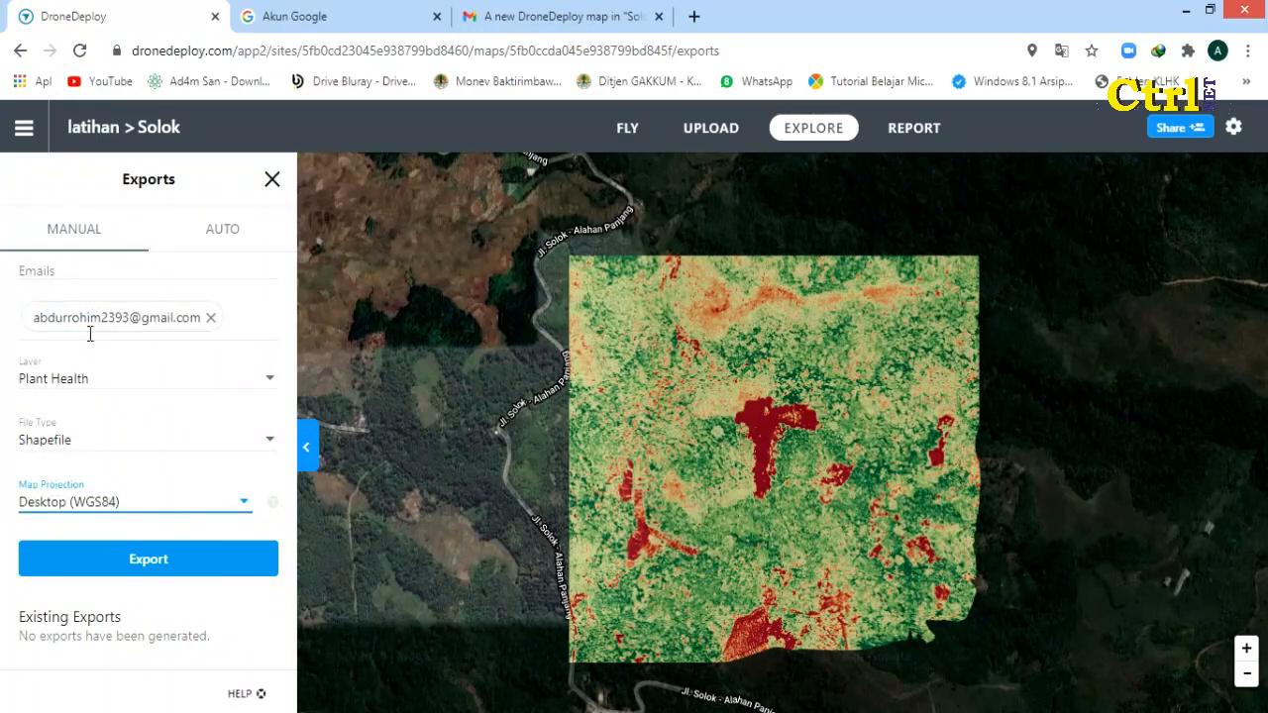
click(206, 518)
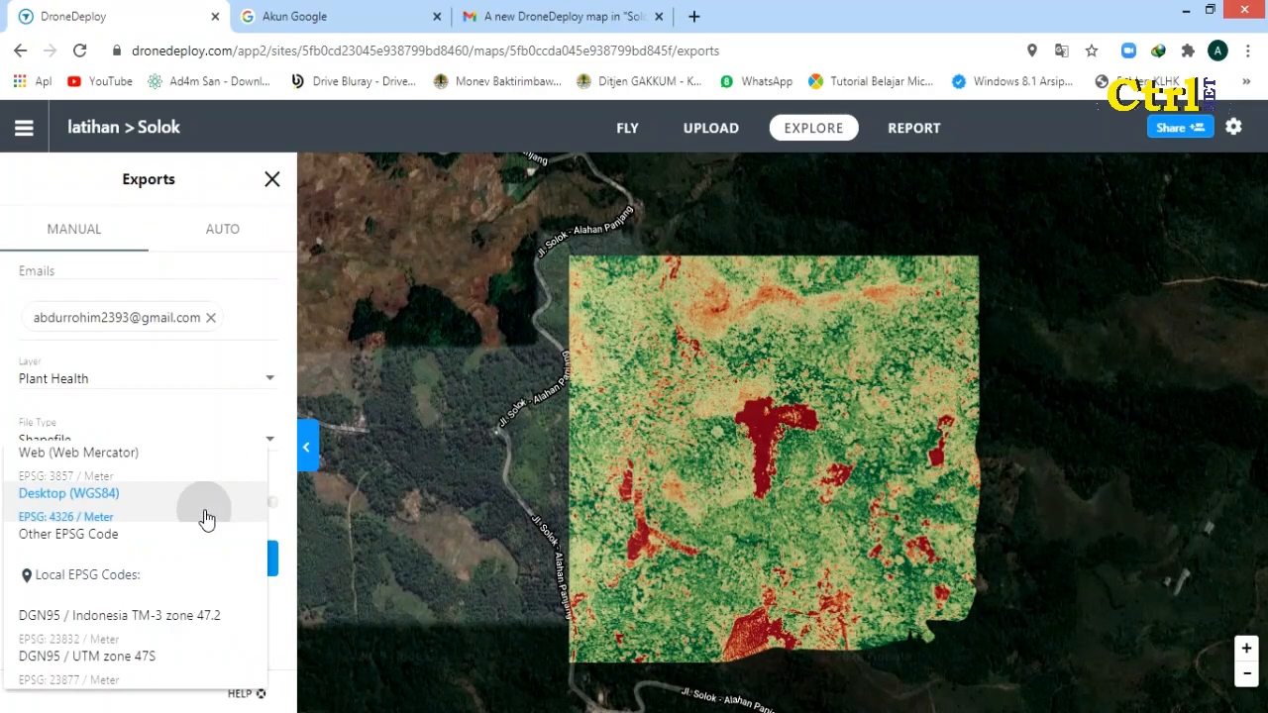
click(204, 516)
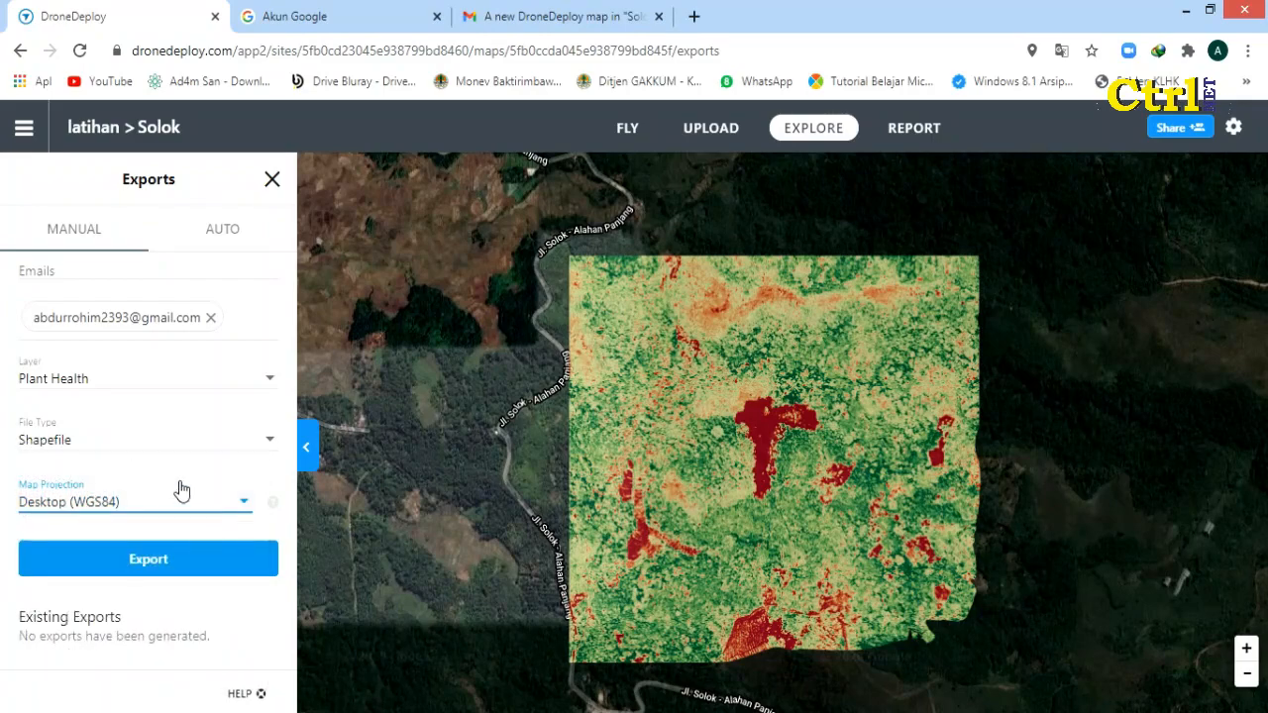
click(196, 572)
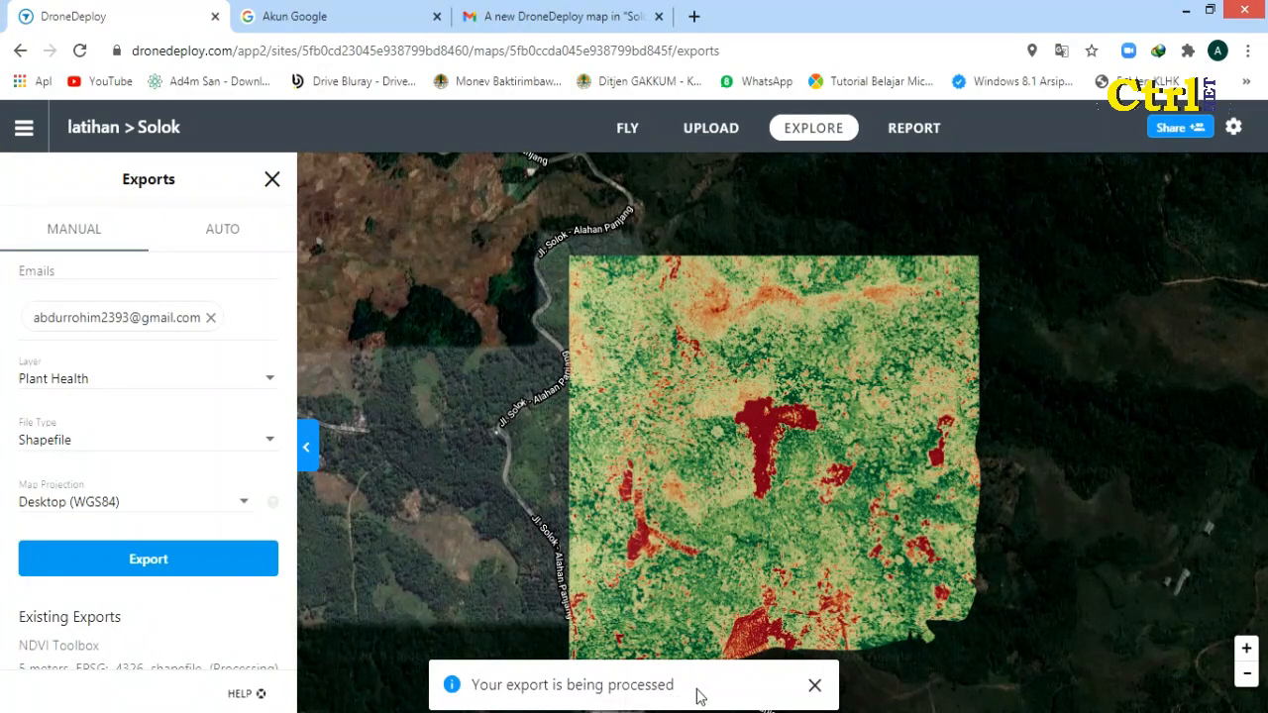
scroll(173, 564, down, 1)
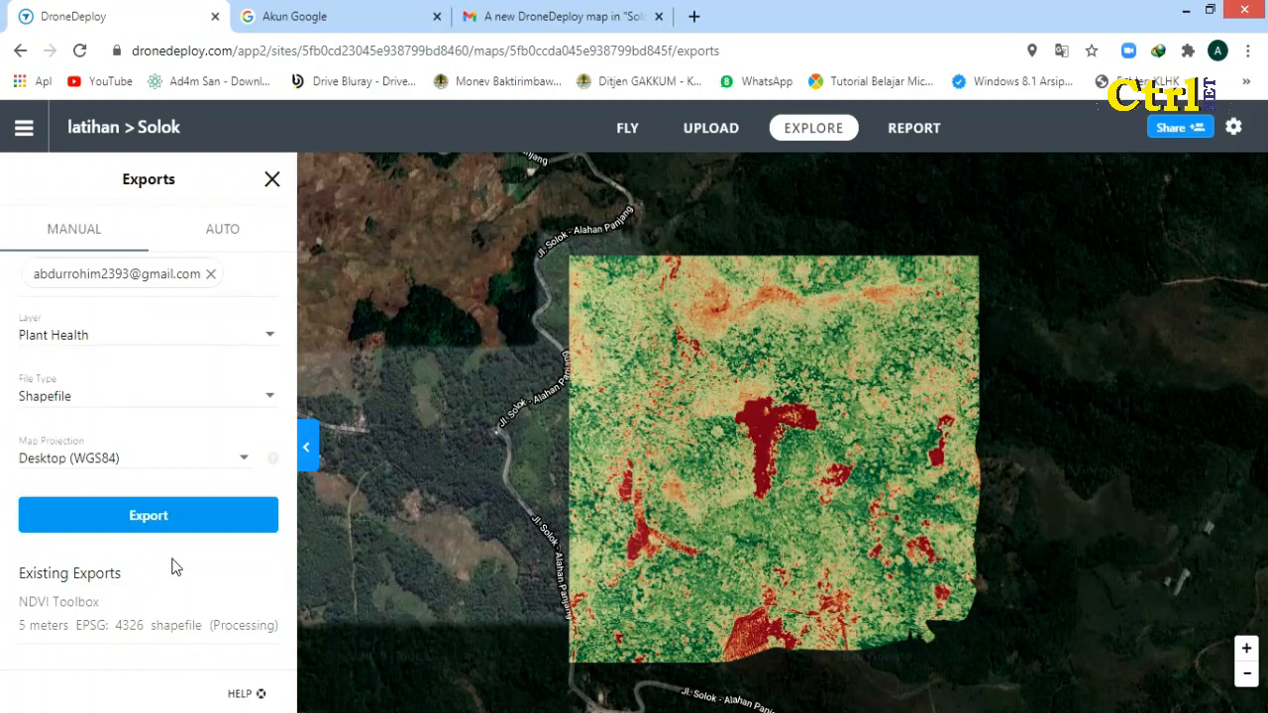
- Export the Orthomosaic layer as a single-image GeoTIFF in Desktop (WGS84) at Max Available (7.66 cm/px) resolution and check the existing exports
scroll(156, 413, up, 1)
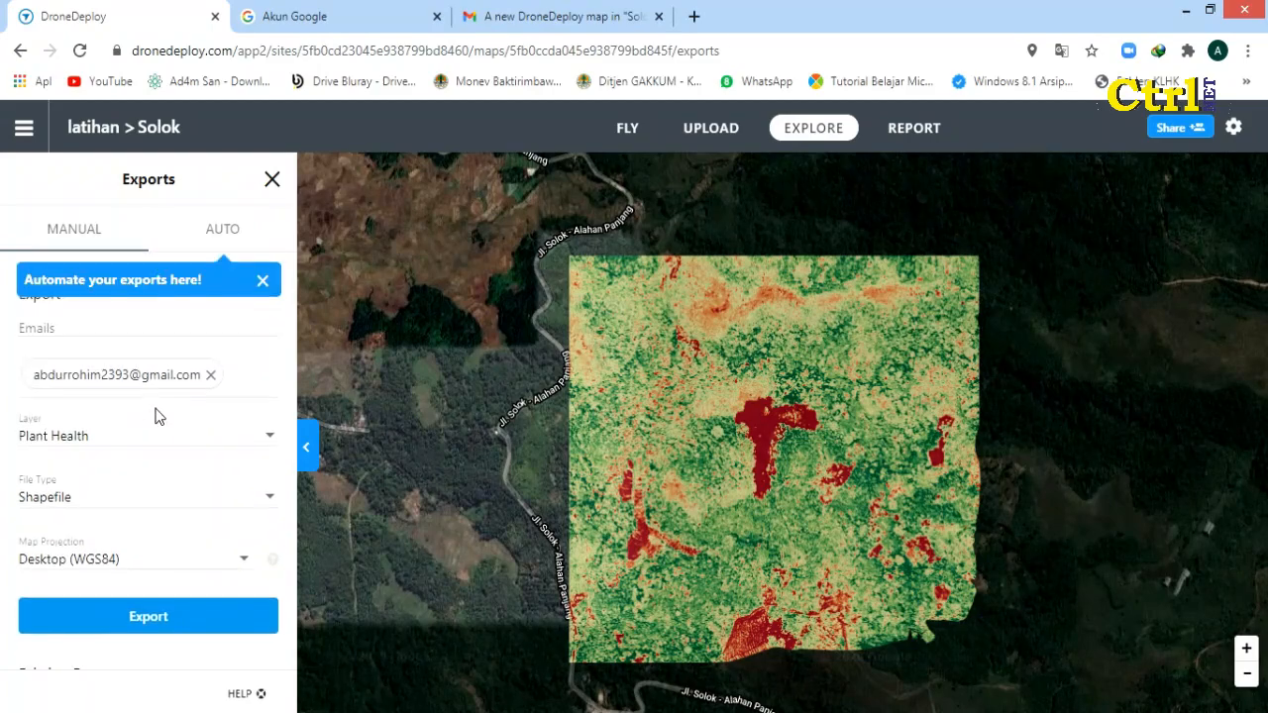
click(256, 447)
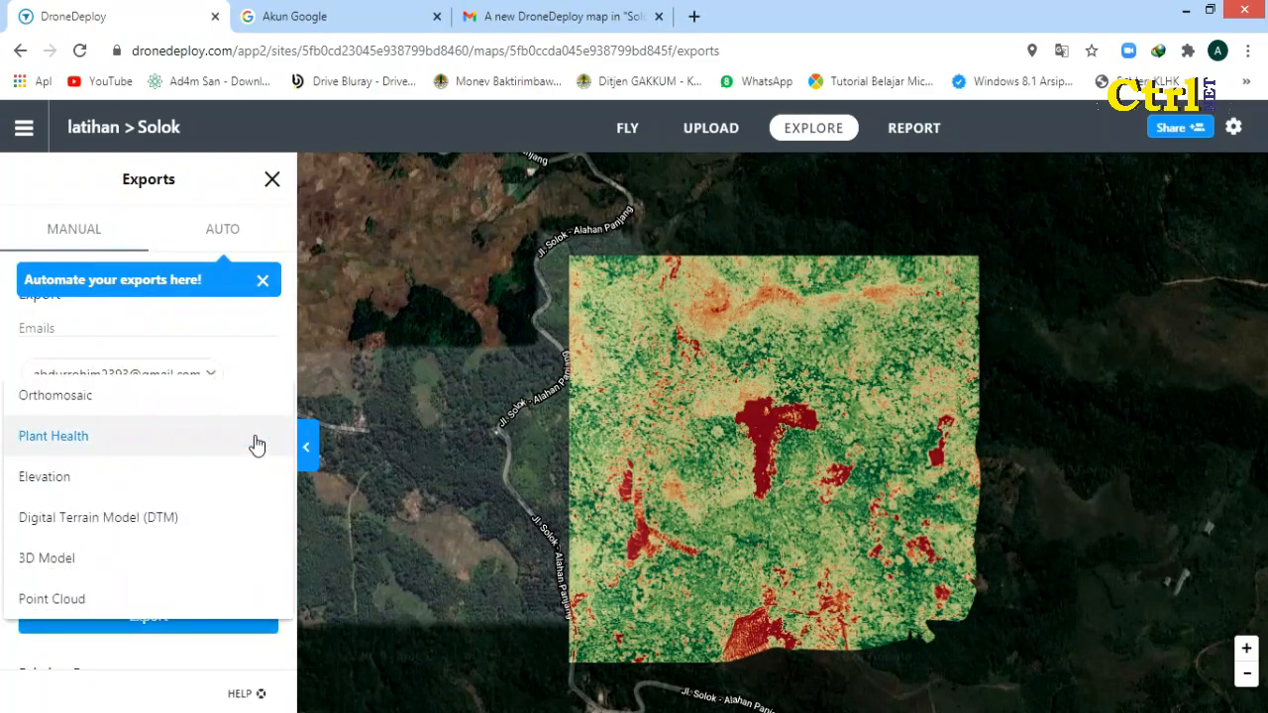
click(105, 405)
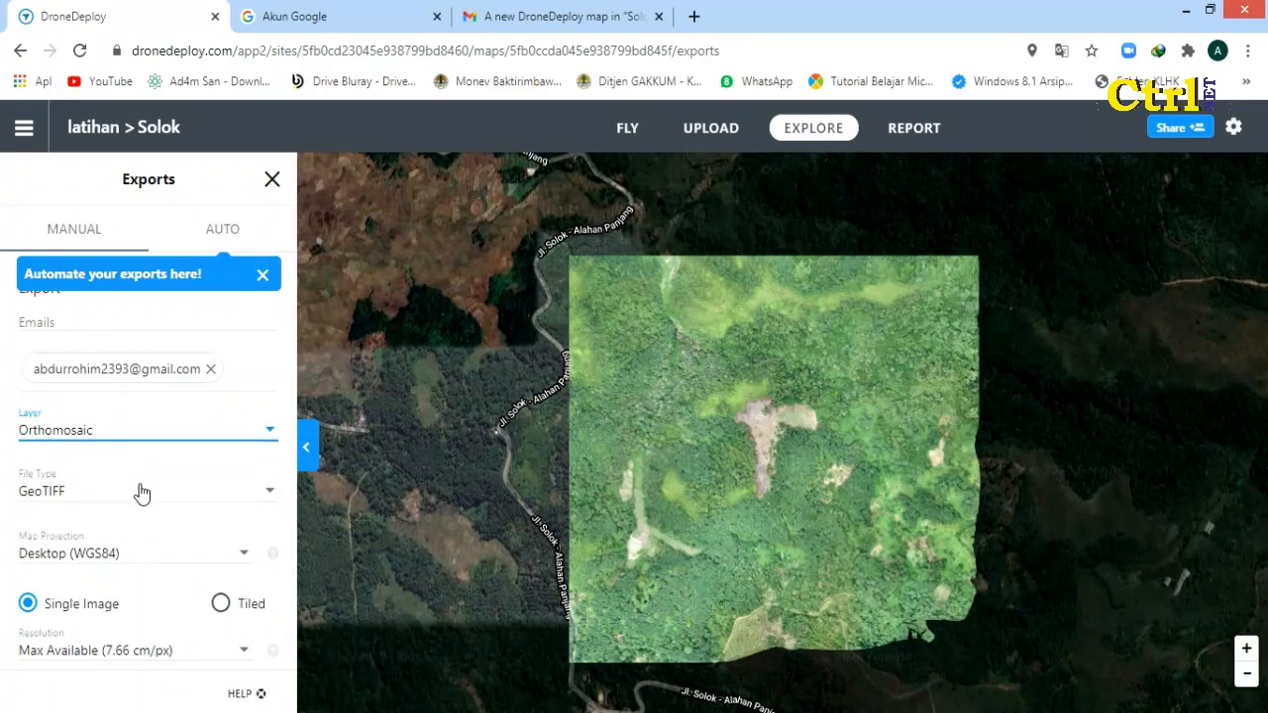
scroll(163, 451, down, 2)
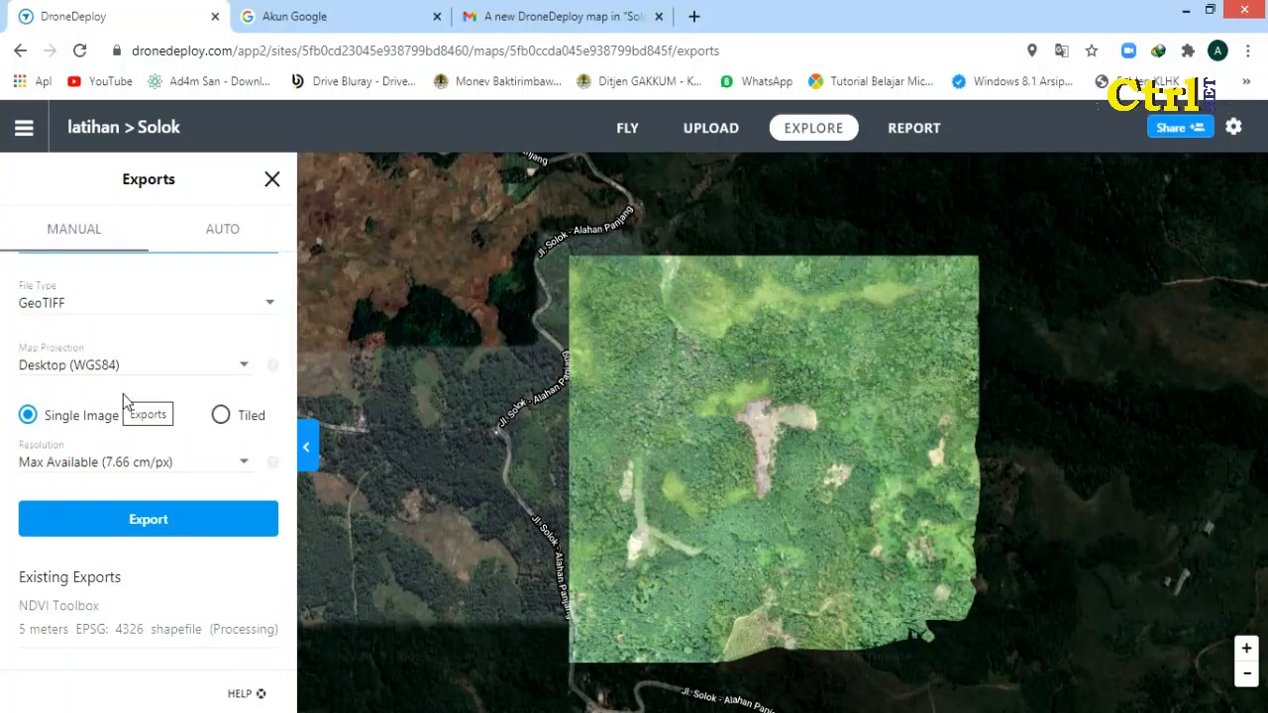
click(224, 465)
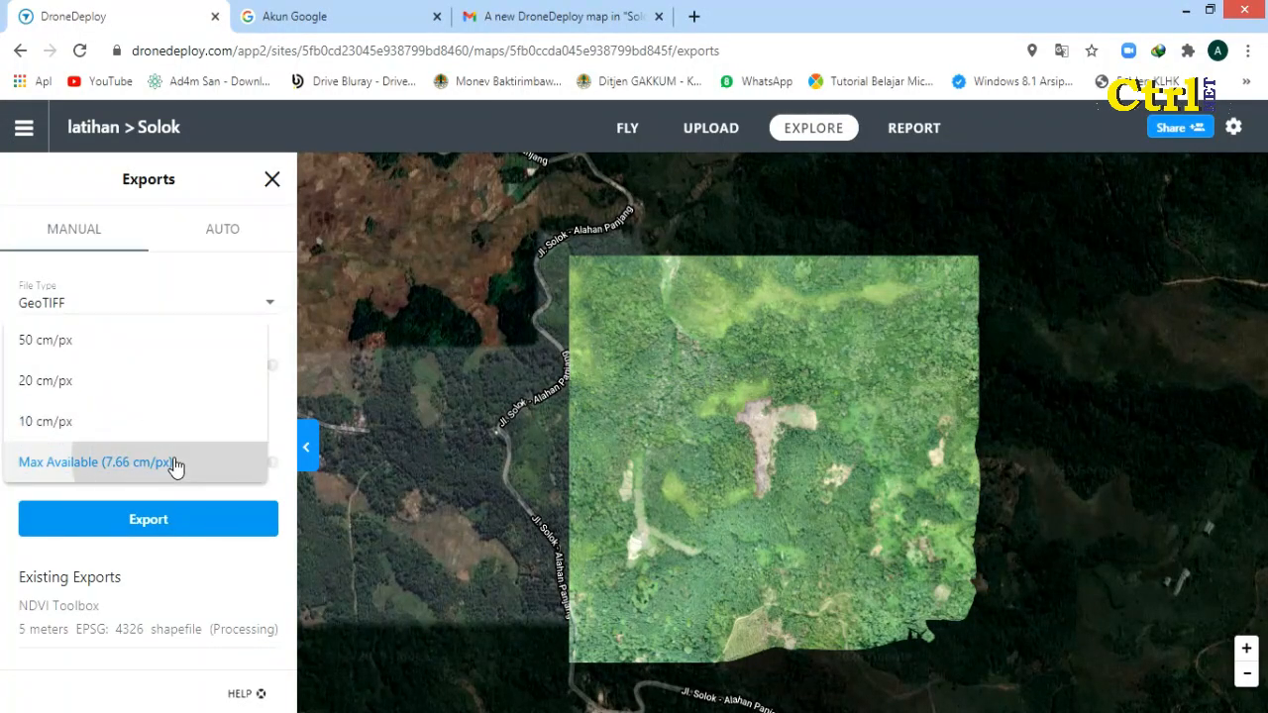
click(167, 462)
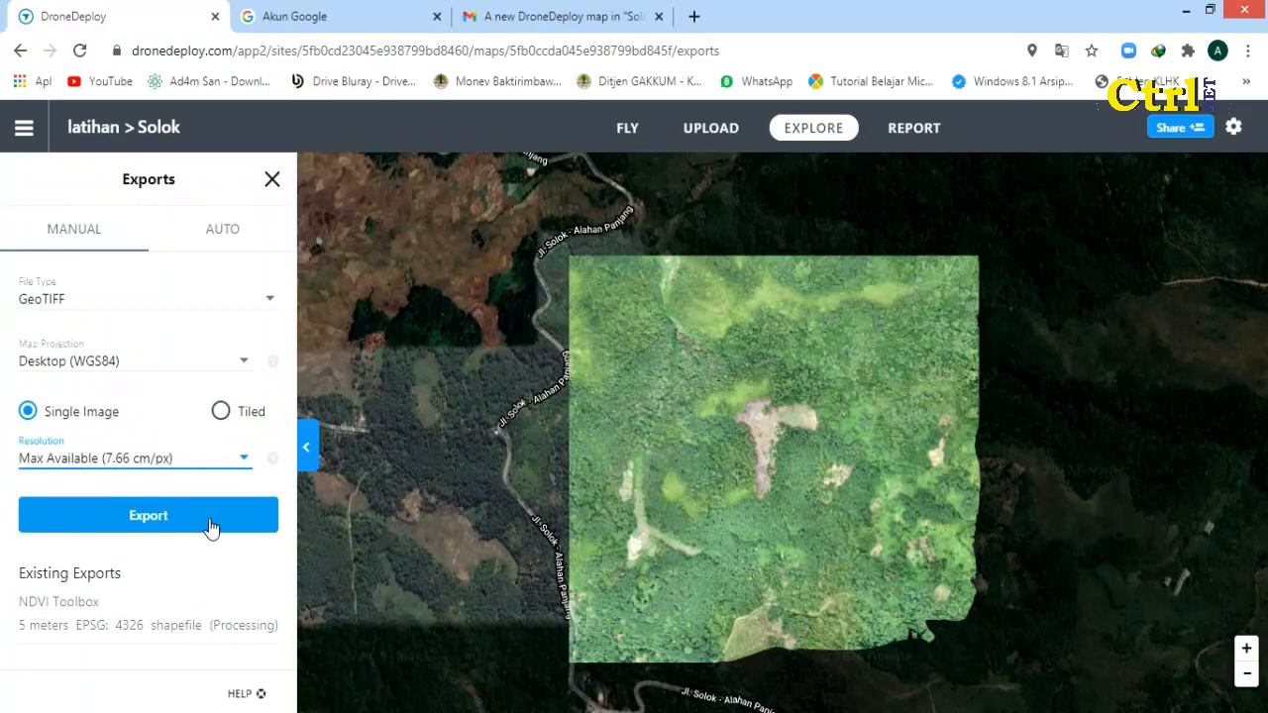
click(133, 525)
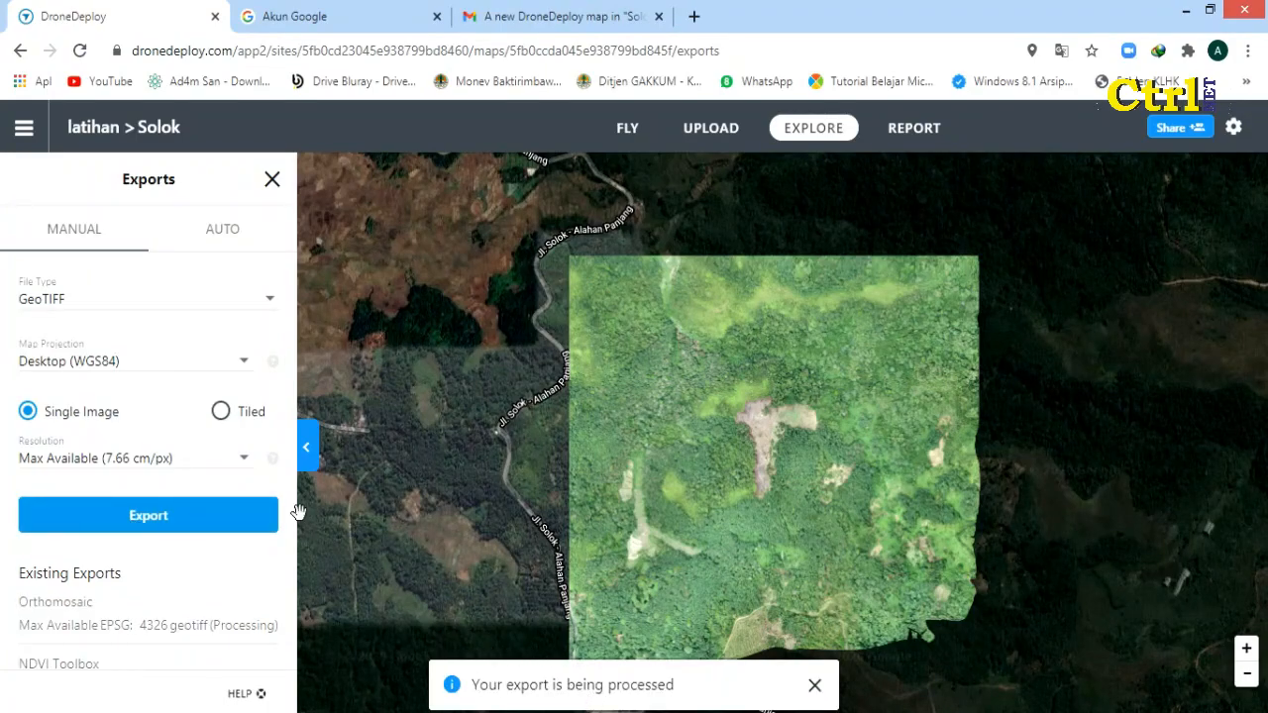
scroll(148, 479, up, 2)
scroll(145, 469, down, 3)
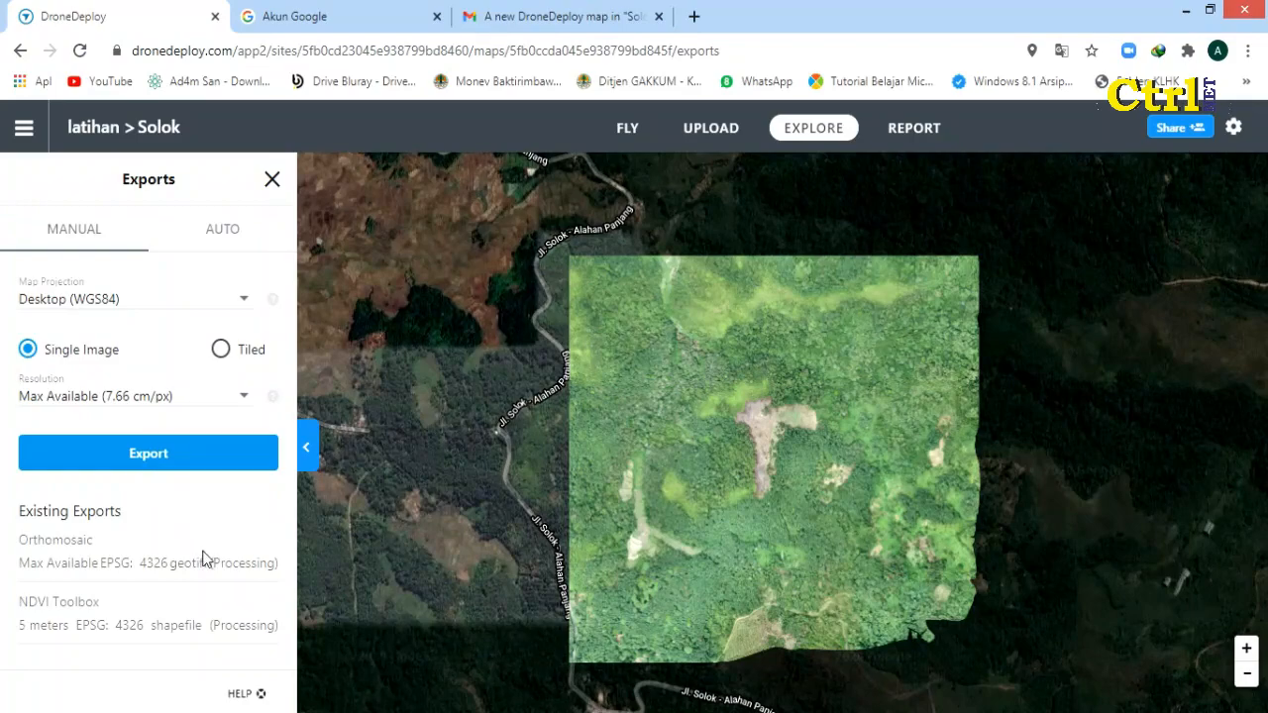
- Choose Elevation as the layer for another GeoTIFF export and inspect the elevation map up close
scroll(168, 396, up, 5)
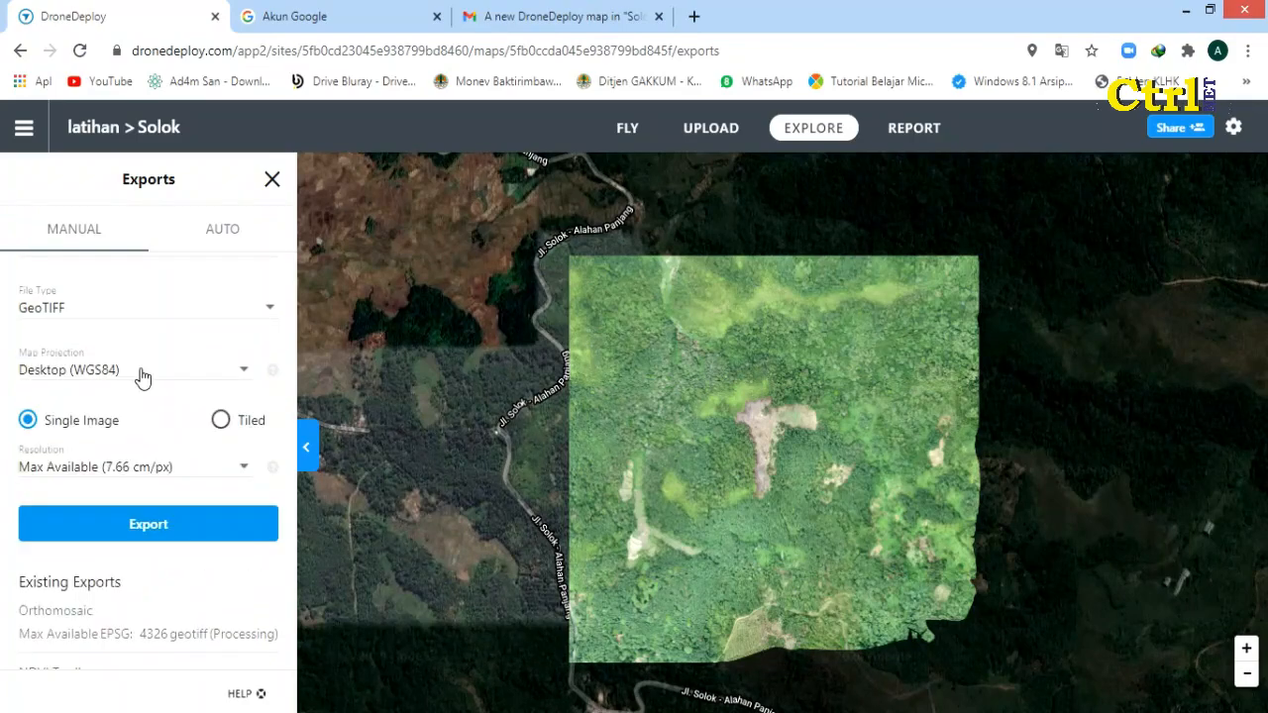
click(255, 453)
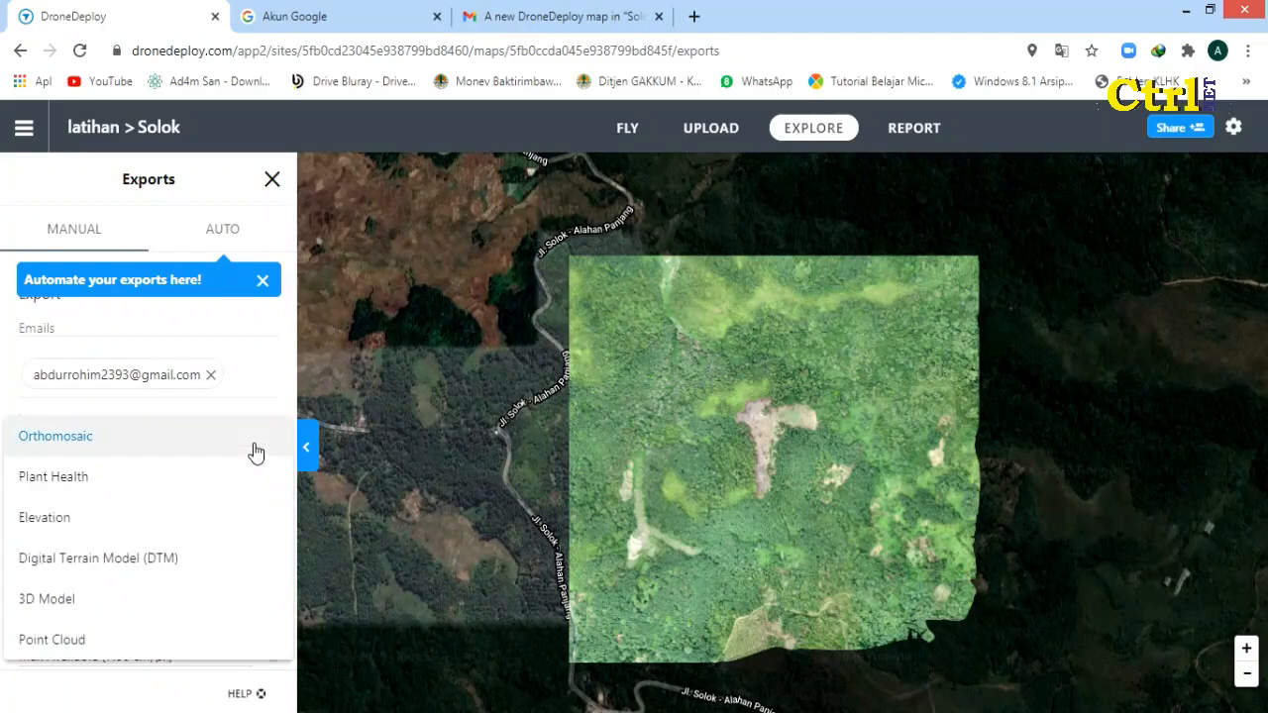
click(45, 517)
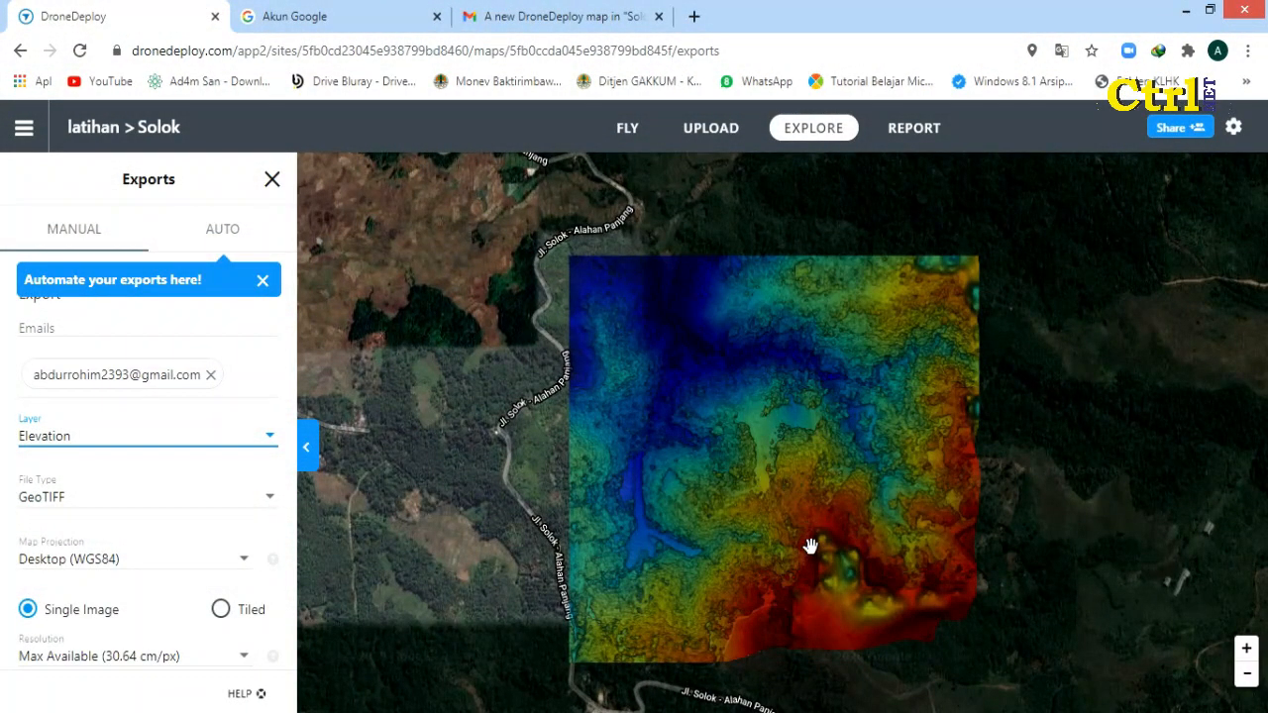
scroll(808, 538, up, 3)
scroll(793, 391, down, 2)
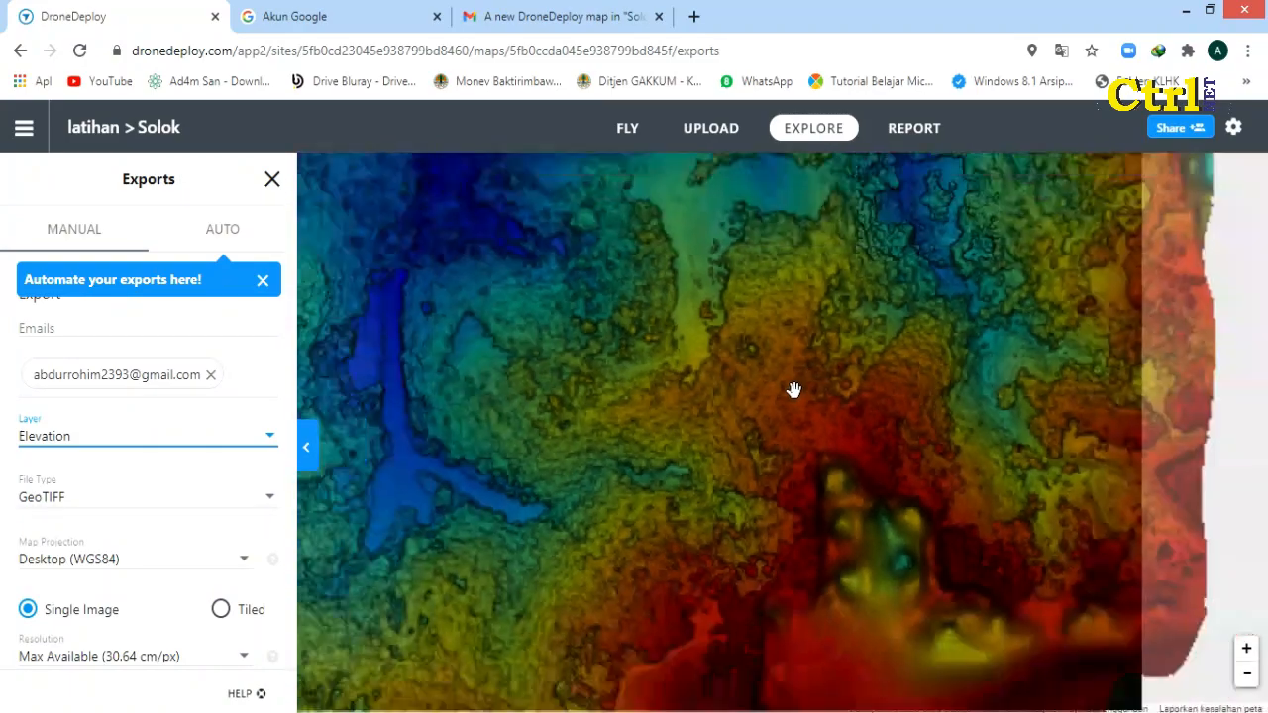
scroll(757, 354, down, 2)
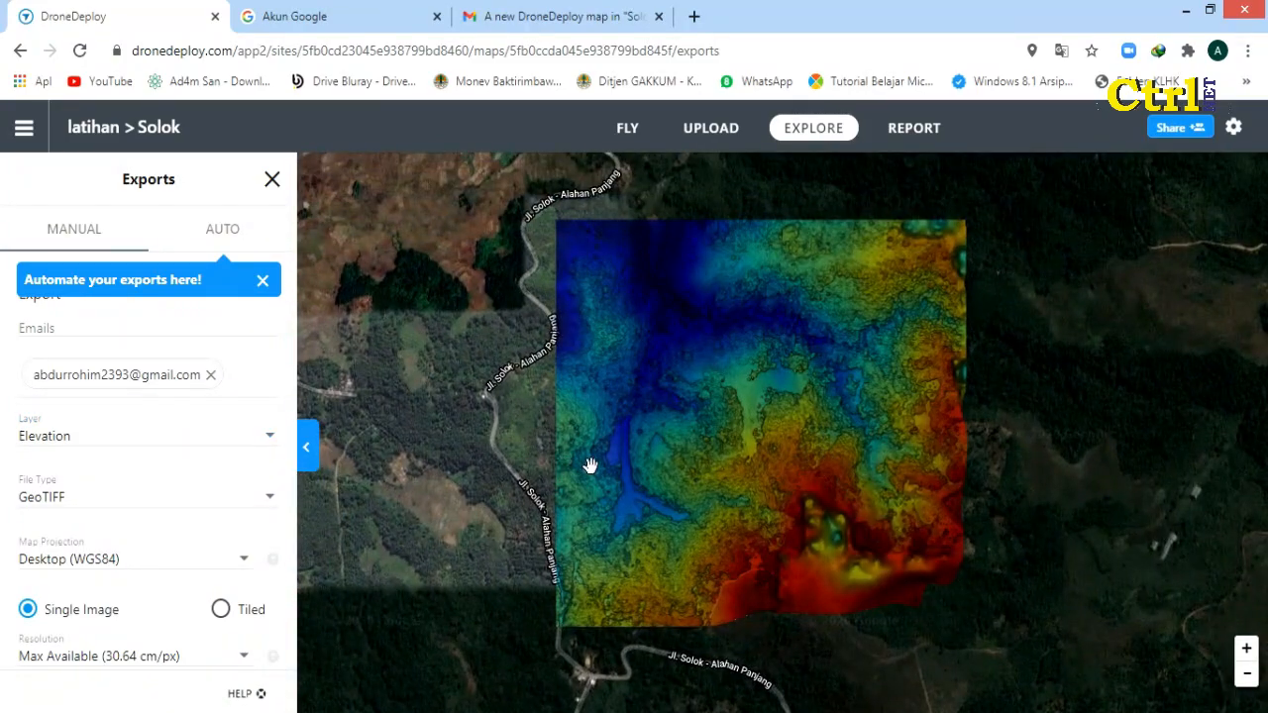
- Keep the Elevation export's resolution at Max Available (30.64 cm/px) and review its other settings
scroll(196, 438, down, 3)
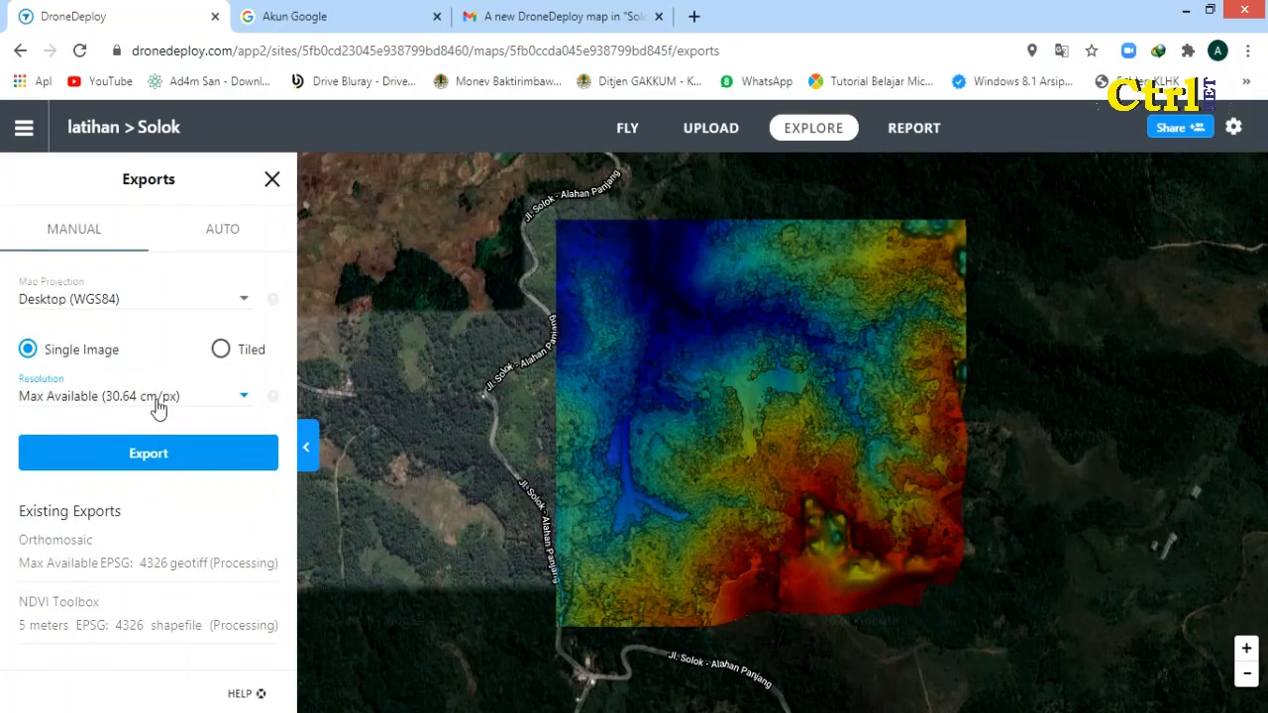
click(158, 406)
click(193, 409)
scroll(161, 393, up, 2)
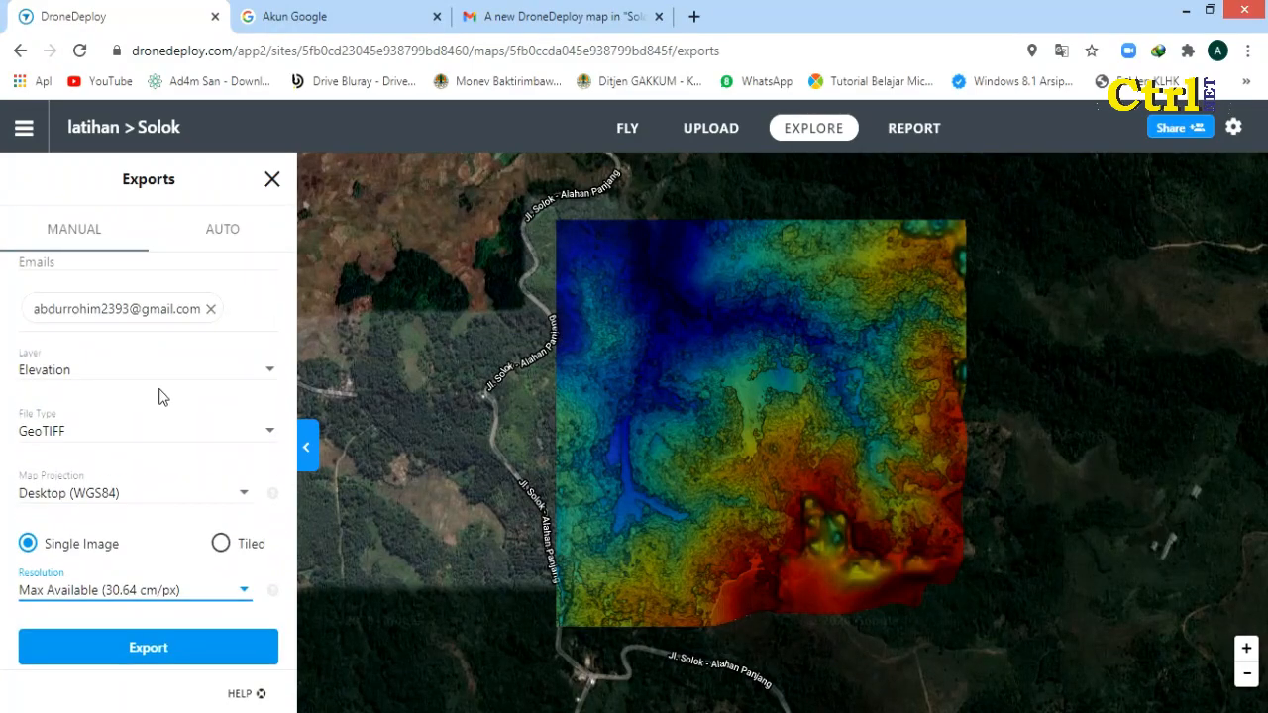
- Export the Elevation layer as single-image Raw Elevation Values (DEM) at Max Available (30.64 cm/px) resolution and dismiss the export automation tip
click(235, 432)
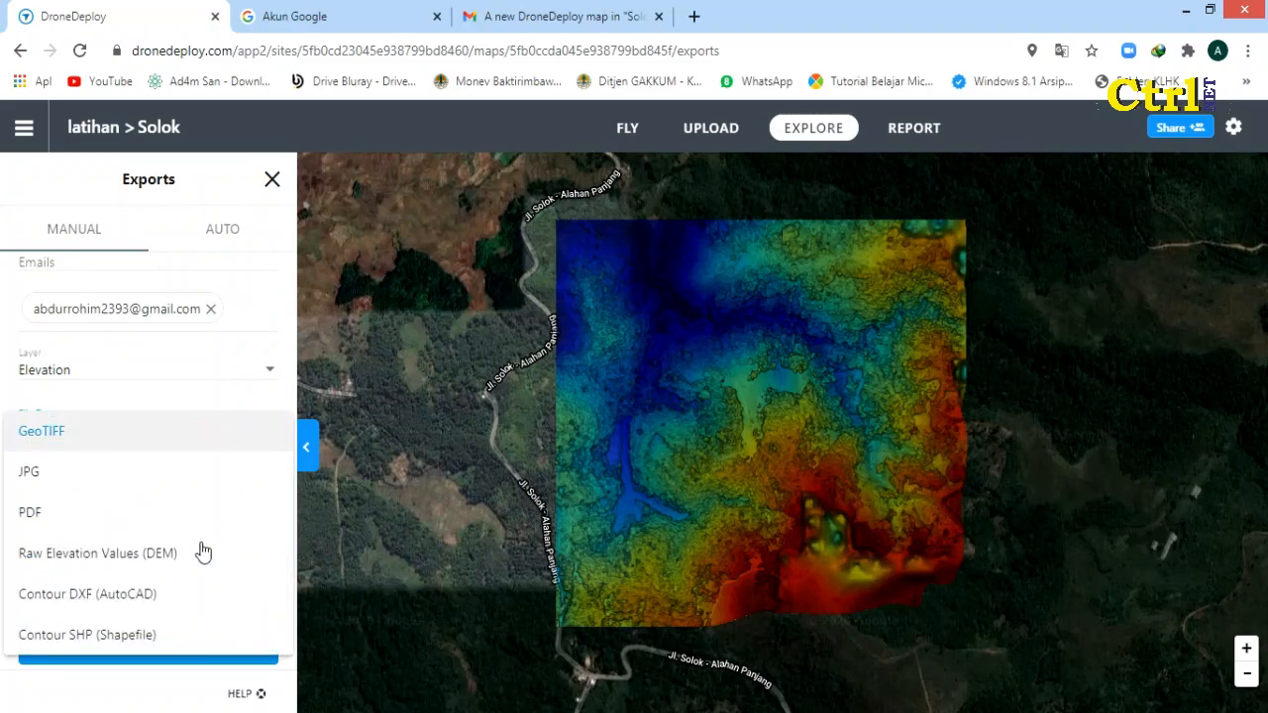
click(111, 555)
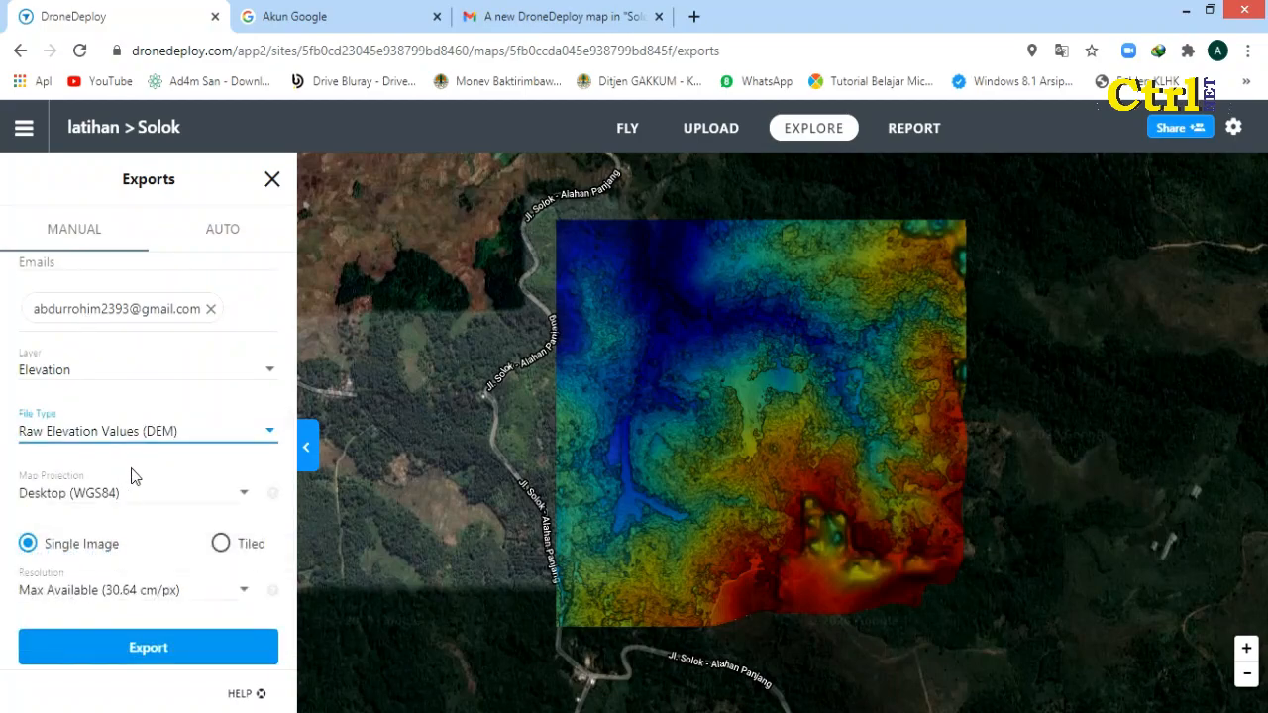
scroll(139, 475, down, 3)
click(201, 397)
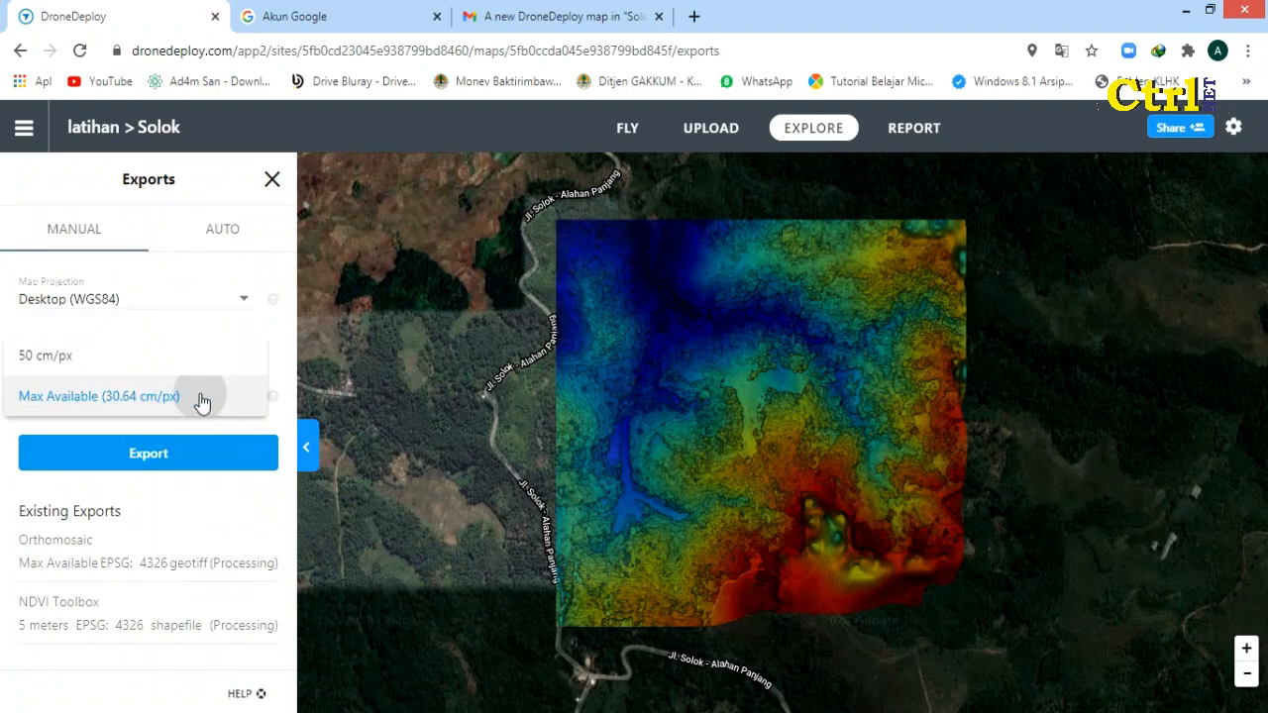
click(200, 397)
click(187, 462)
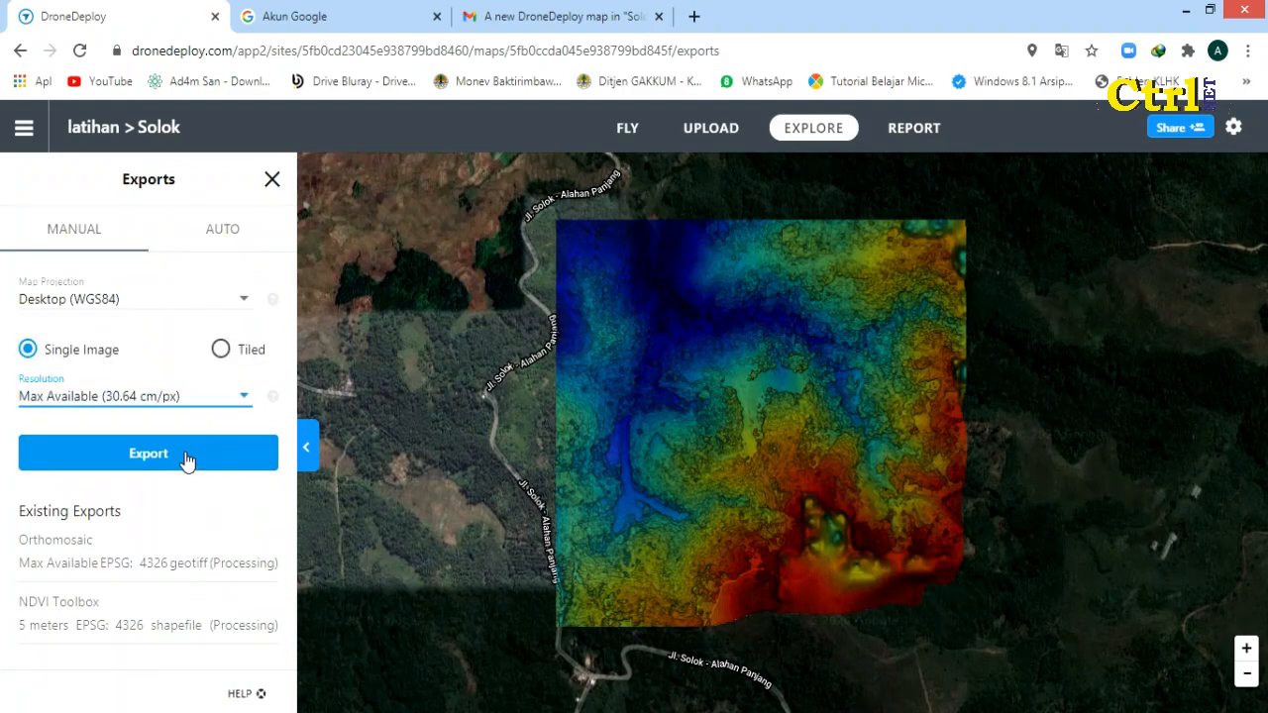
scroll(165, 536, down, 1)
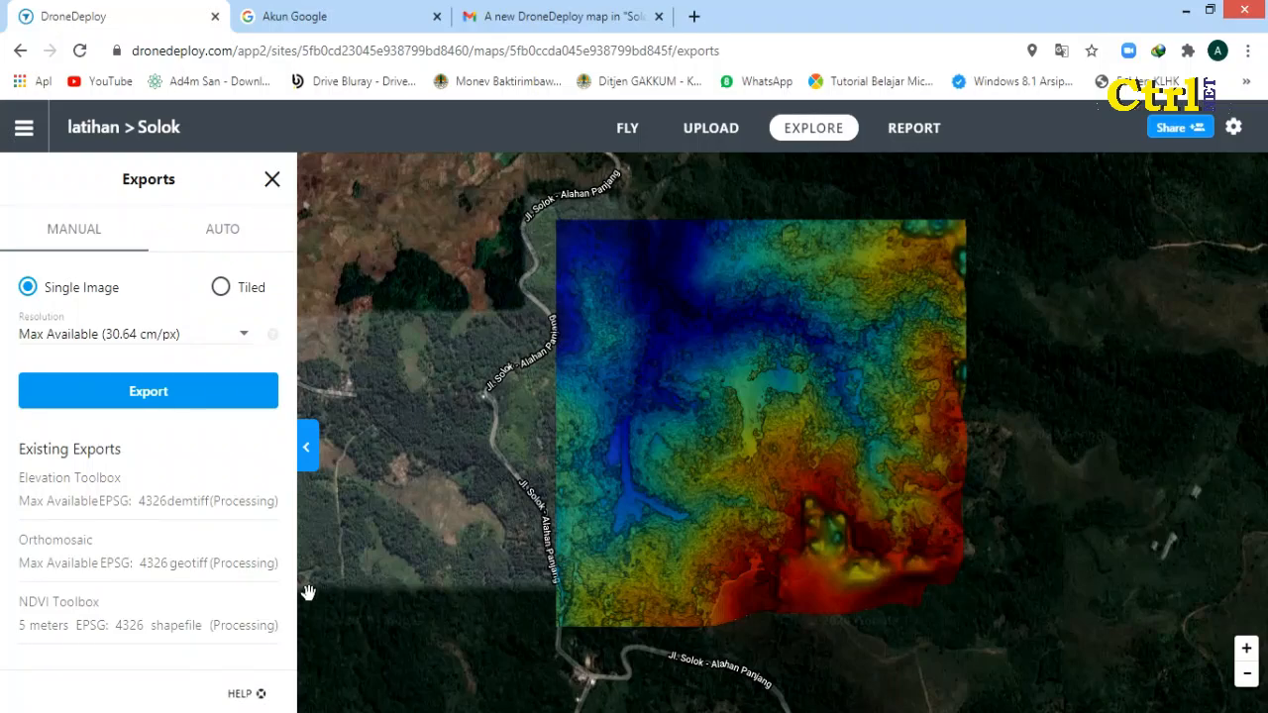
click(190, 505)
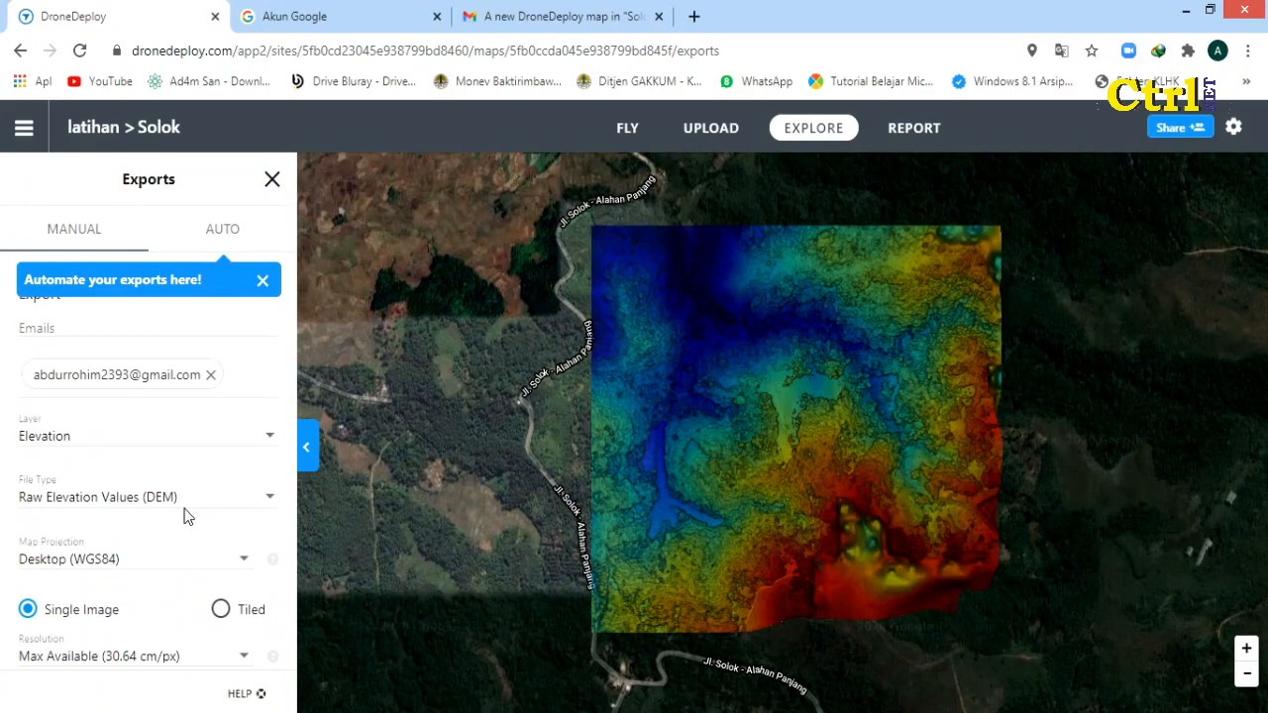
click(262, 282)
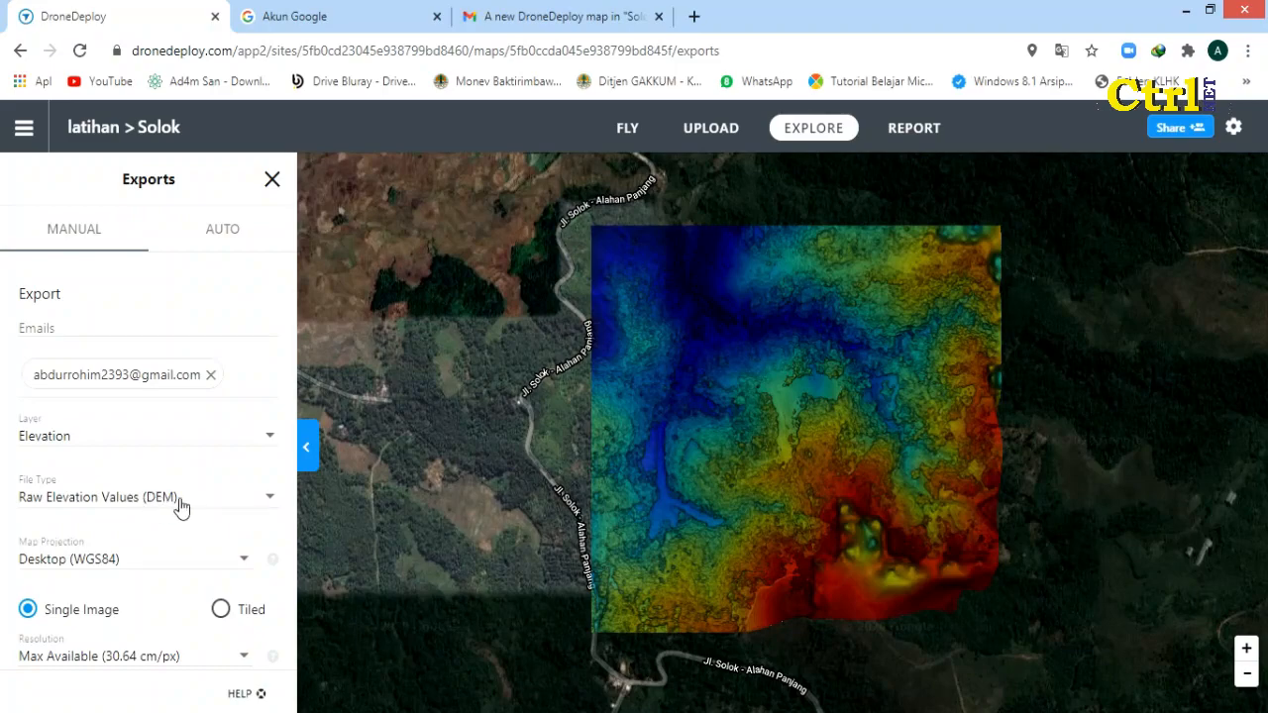
- Choose 3D Model as the export layer and check the existing exports
click(255, 434)
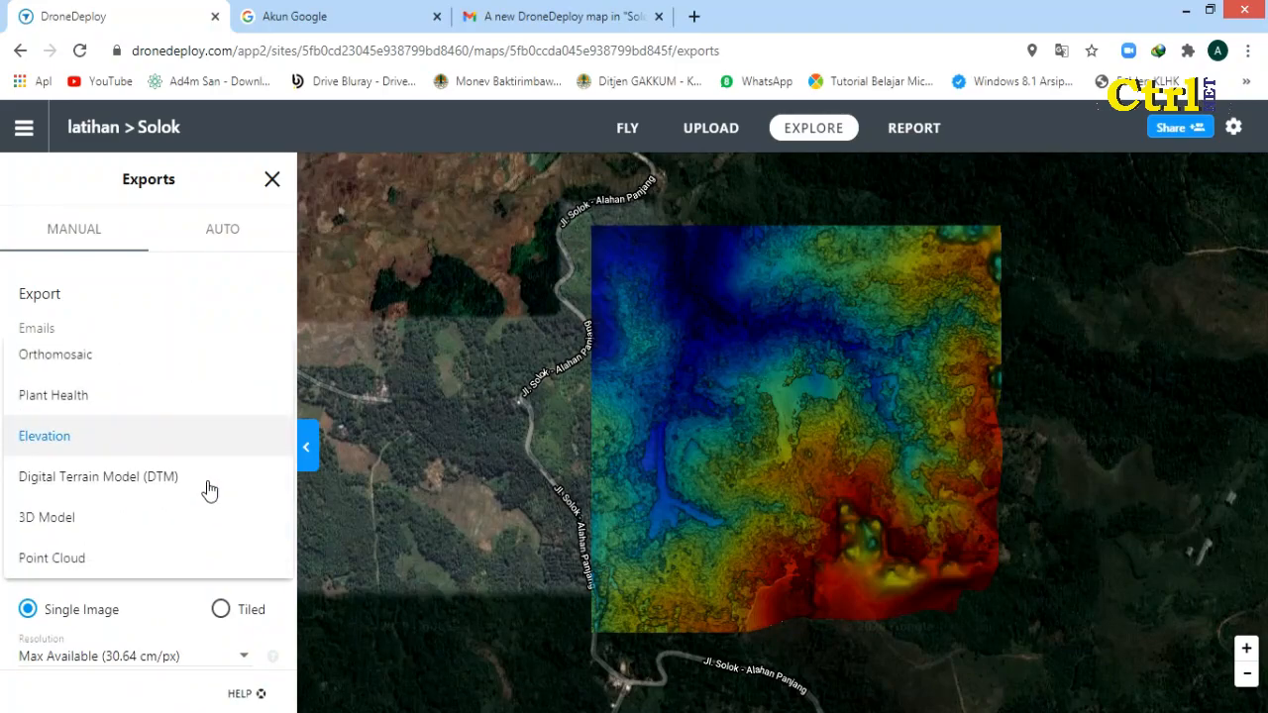
click(113, 524)
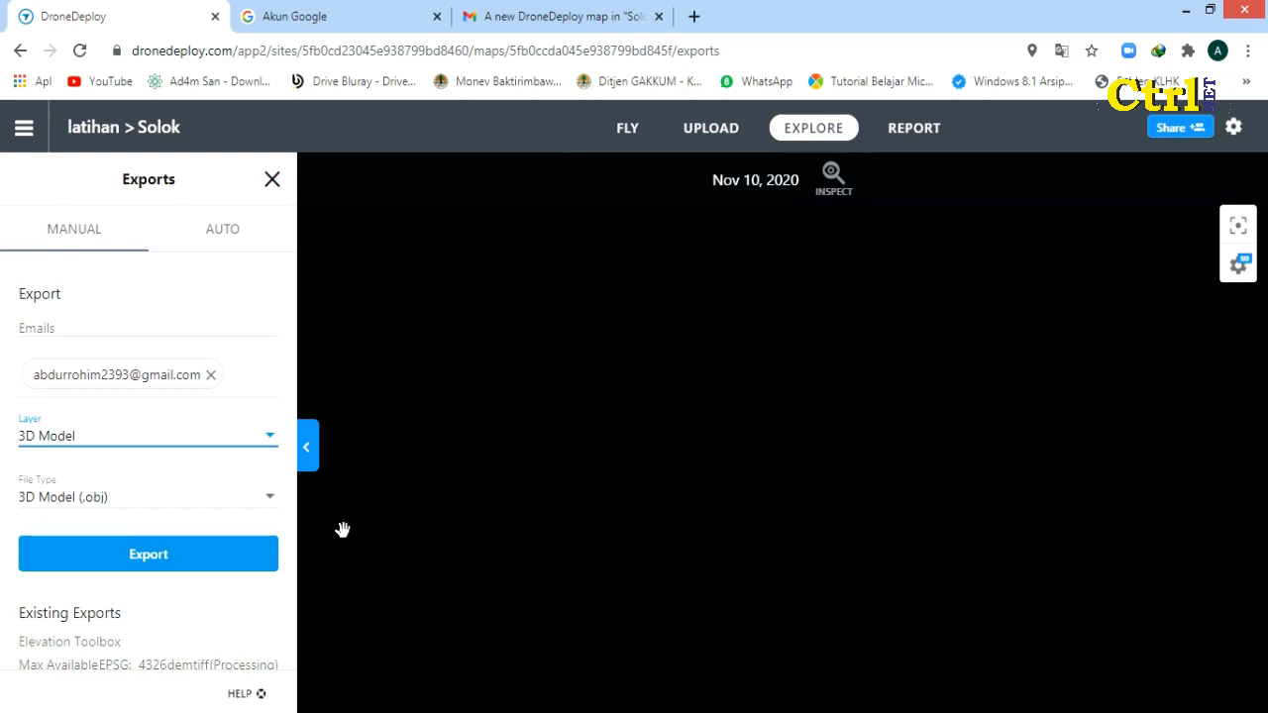
drag(204, 642, 211, 564)
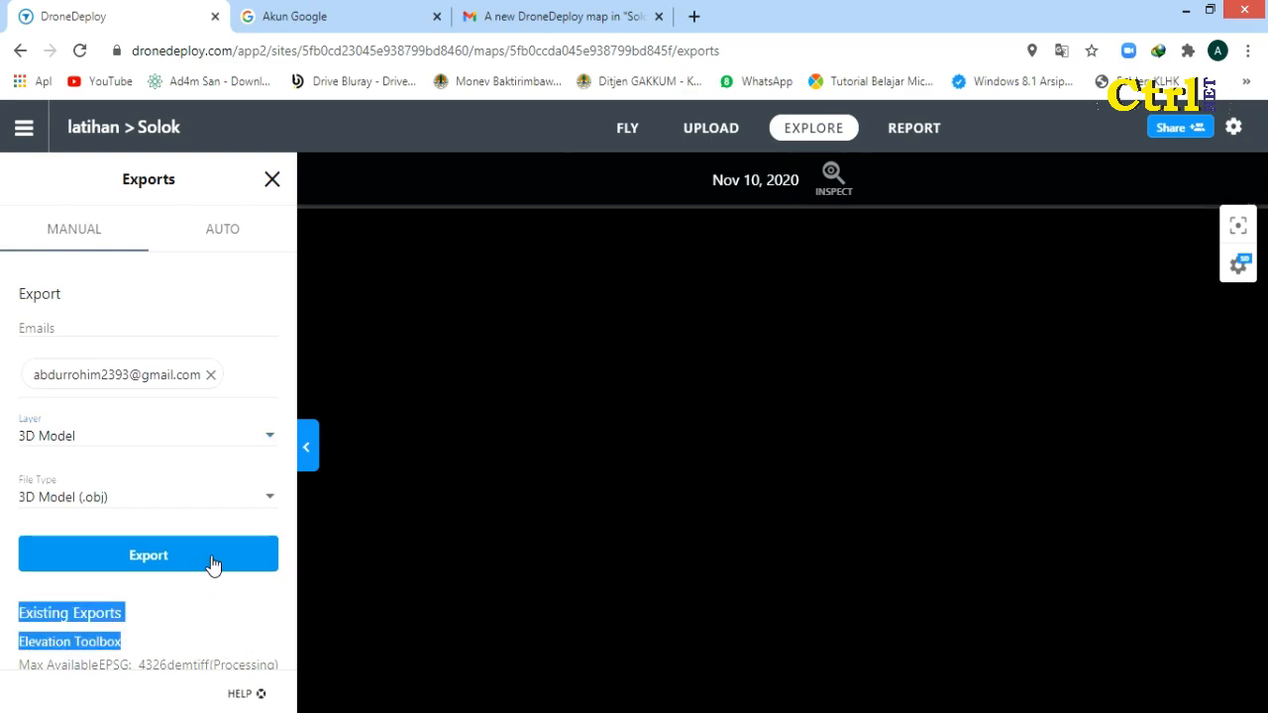
scroll(216, 584, down, 1)
scroll(214, 583, down, 1)
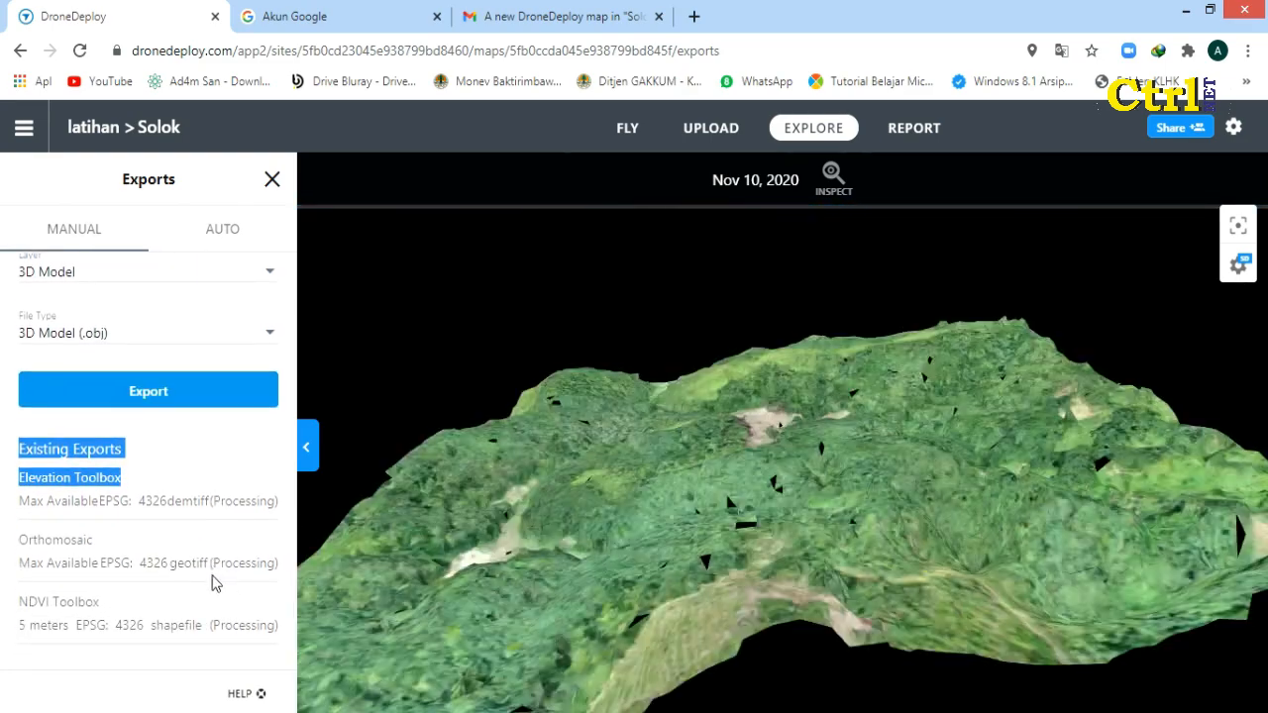
scroll(212, 581, up, 2)
- Inspect the terrain's 3D model from different angles and distances
drag(852, 555, 625, 565)
drag(826, 532, 795, 532)
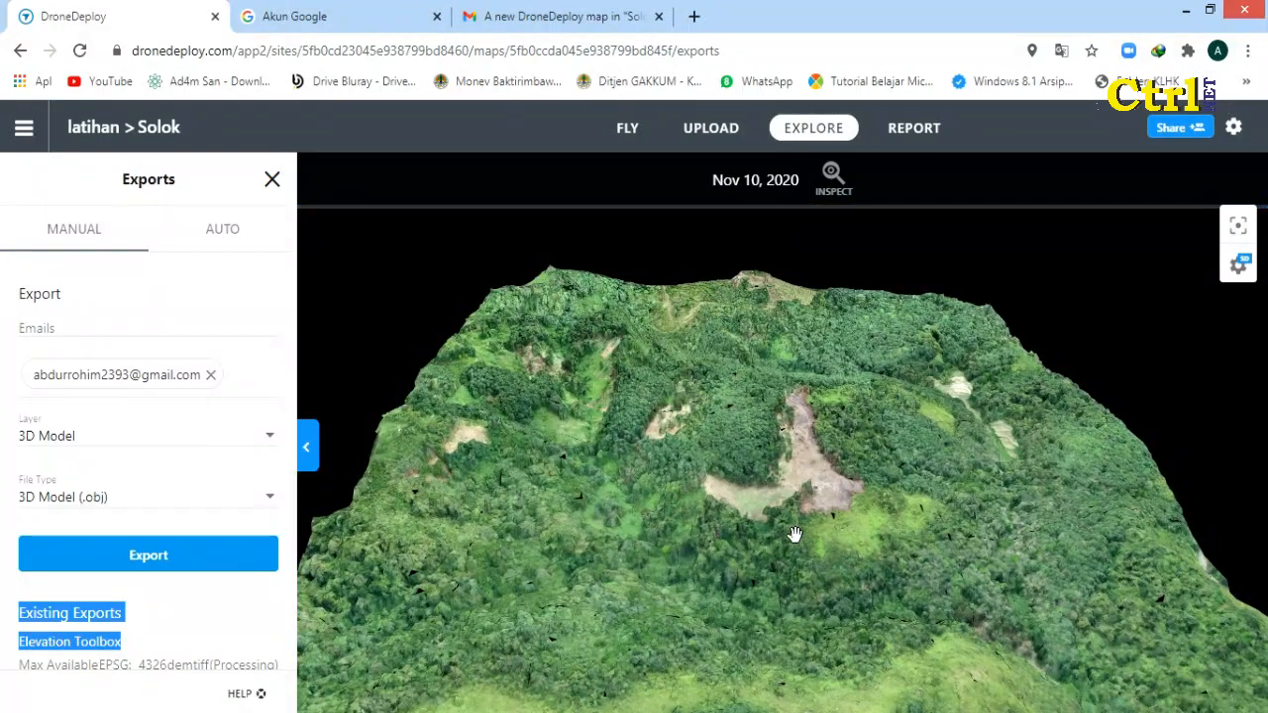
scroll(794, 525, down, 2)
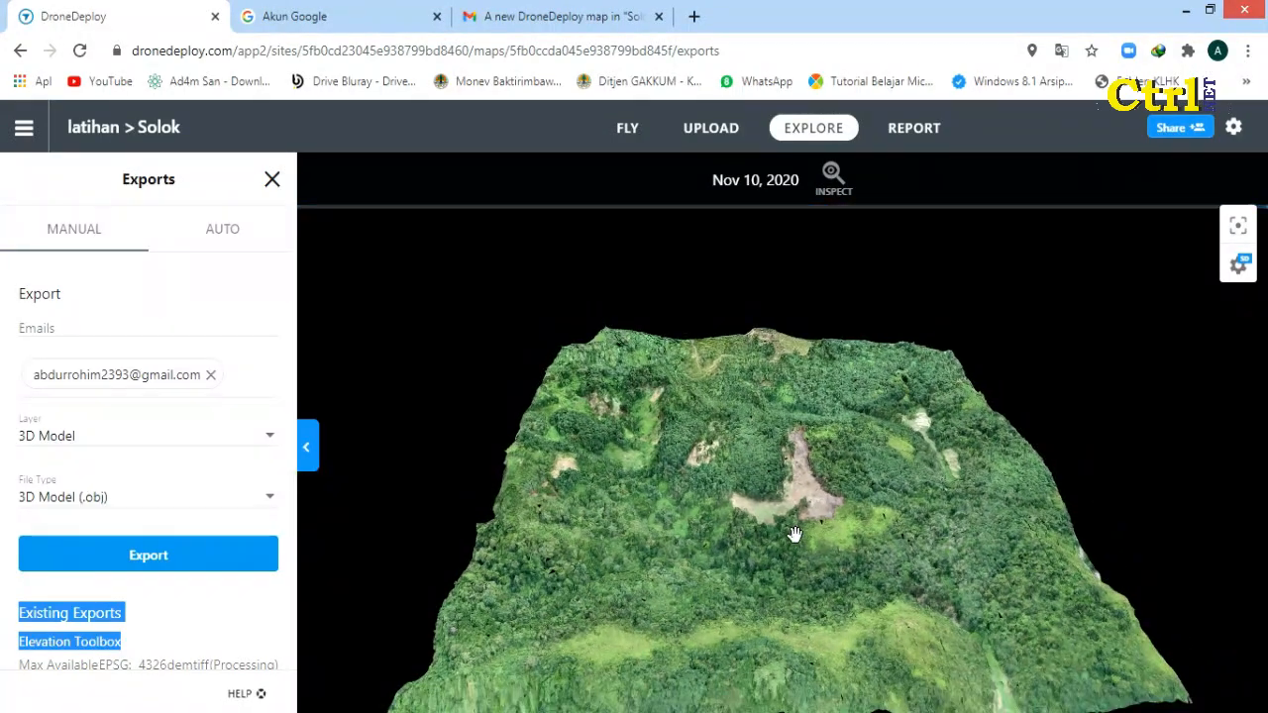
mouse_move(797, 503)
mouse_down()
mouse_move(798, 532)
mouse_move(791, 495)
mouse_move(815, 490)
mouse_move(804, 488)
mouse_up()
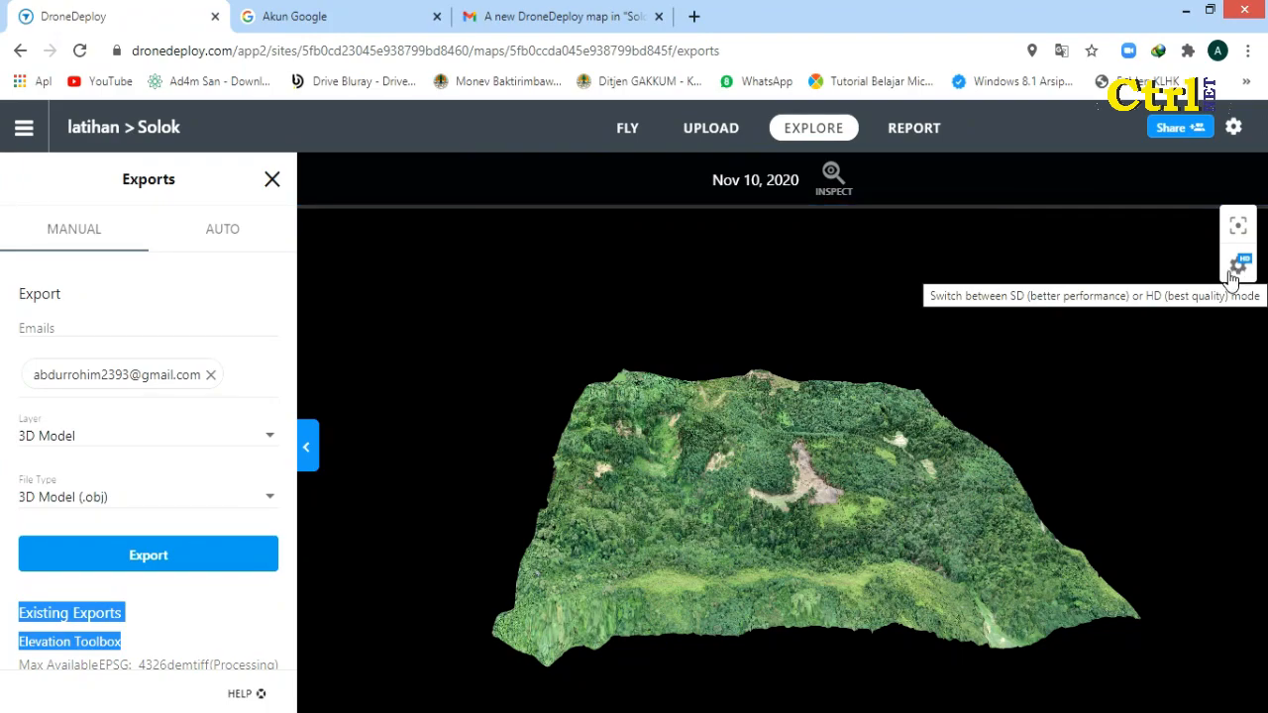
scroll(818, 495, up, 1)
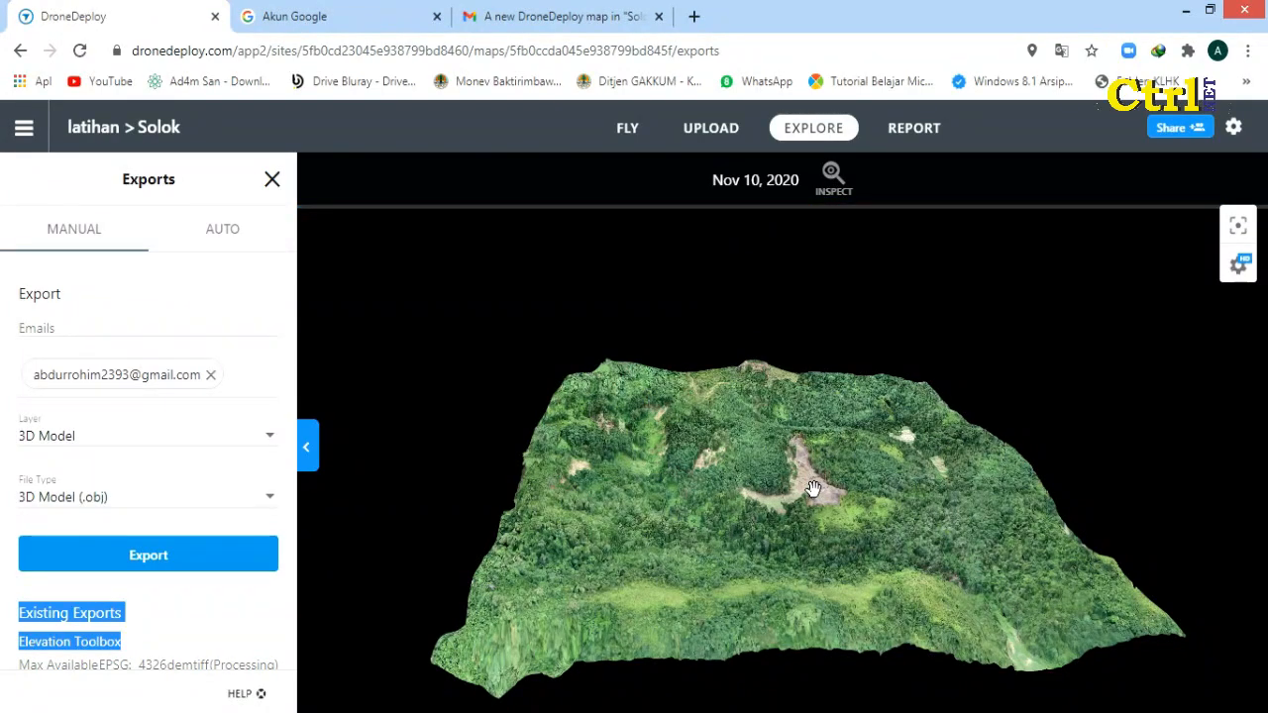
scroll(819, 495, up, 1)
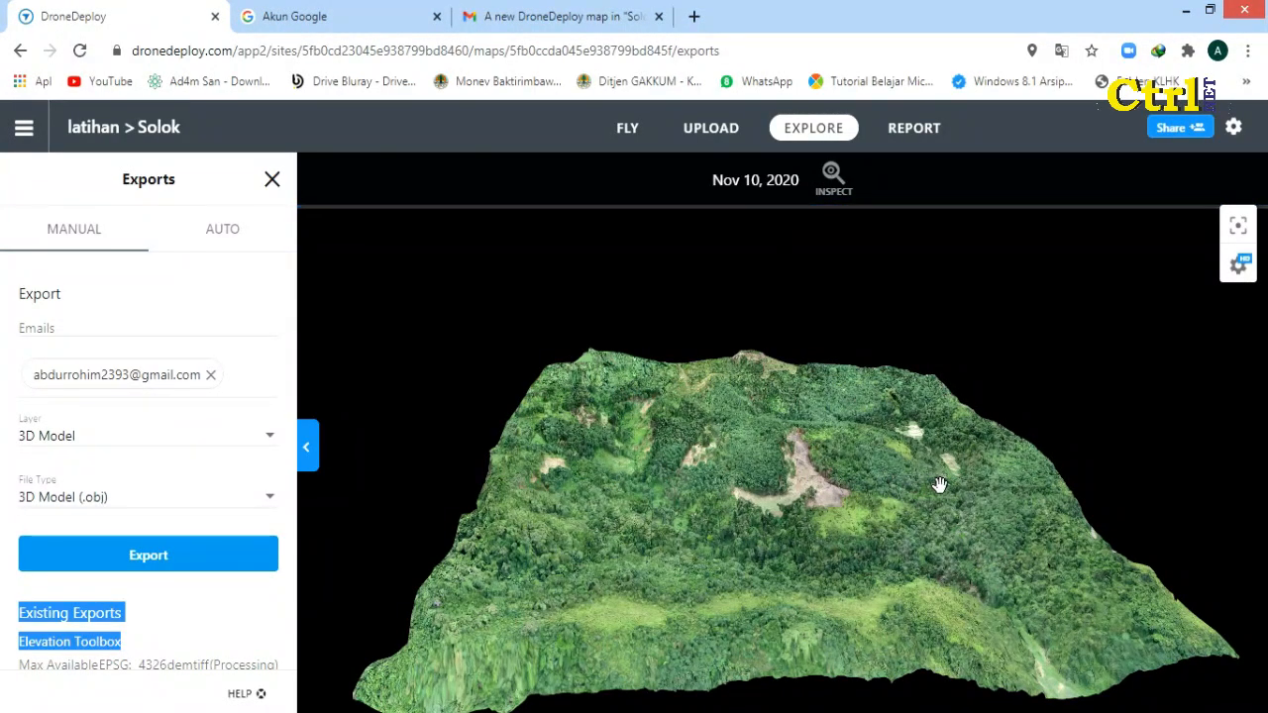
scroll(976, 482, up, 1)
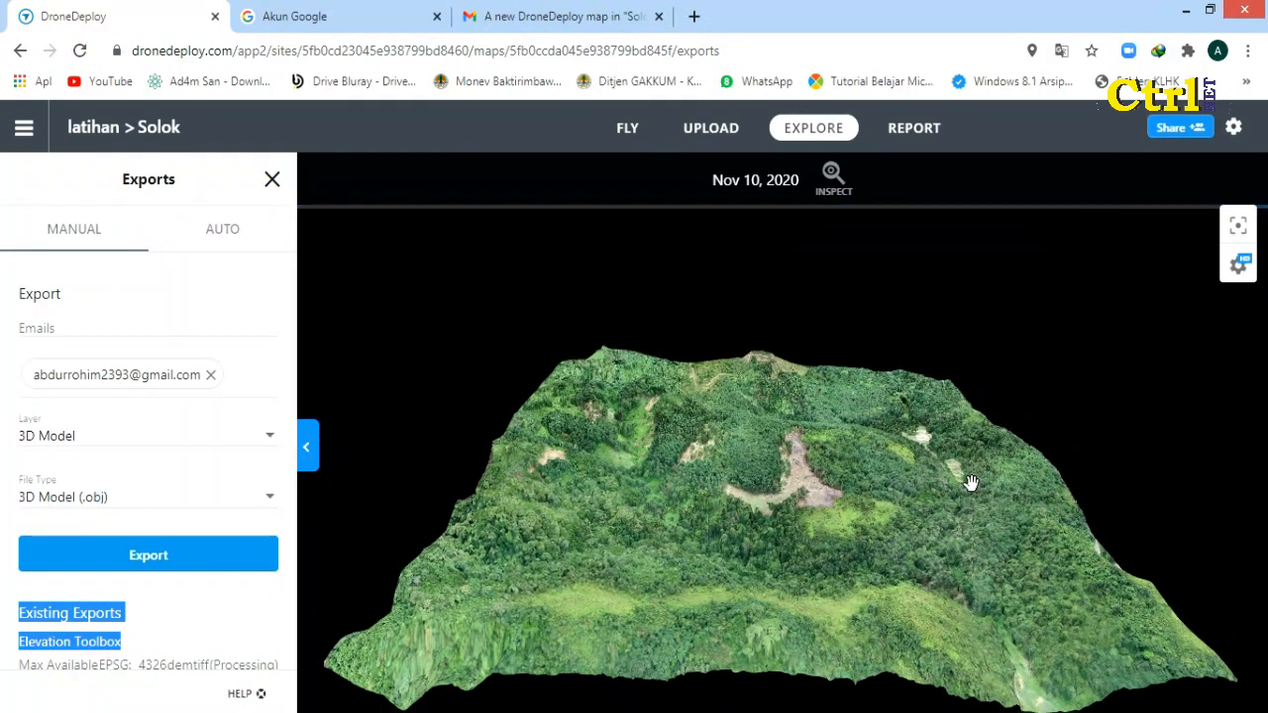
scroll(972, 480, up, 1)
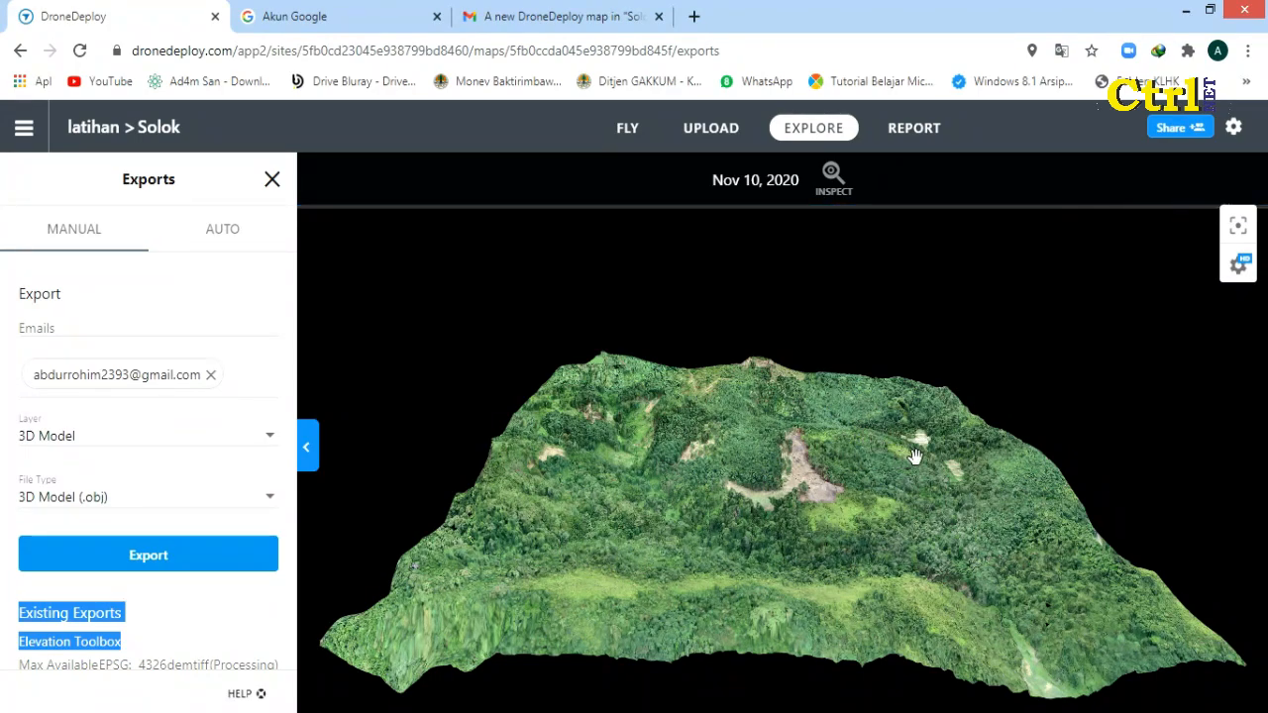
- Review the processing status of the existing exports and look over the 3D model again
scroll(165, 589, down, 2)
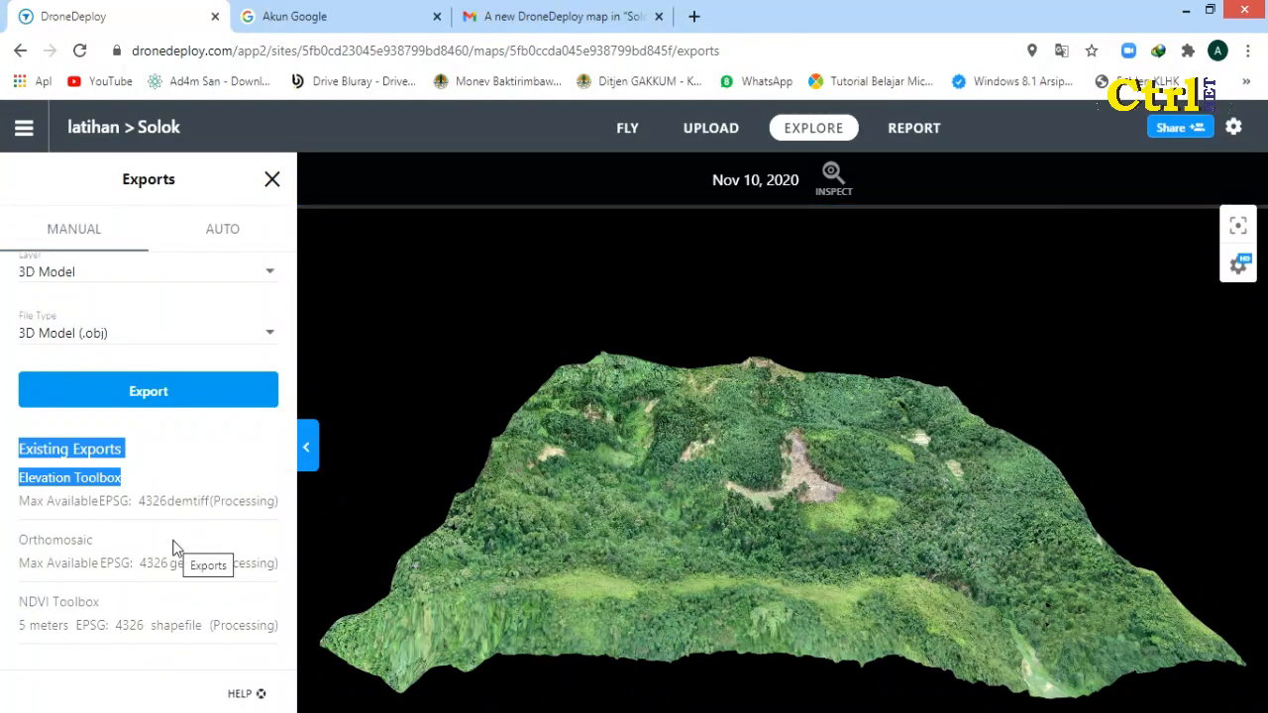
click(153, 655)
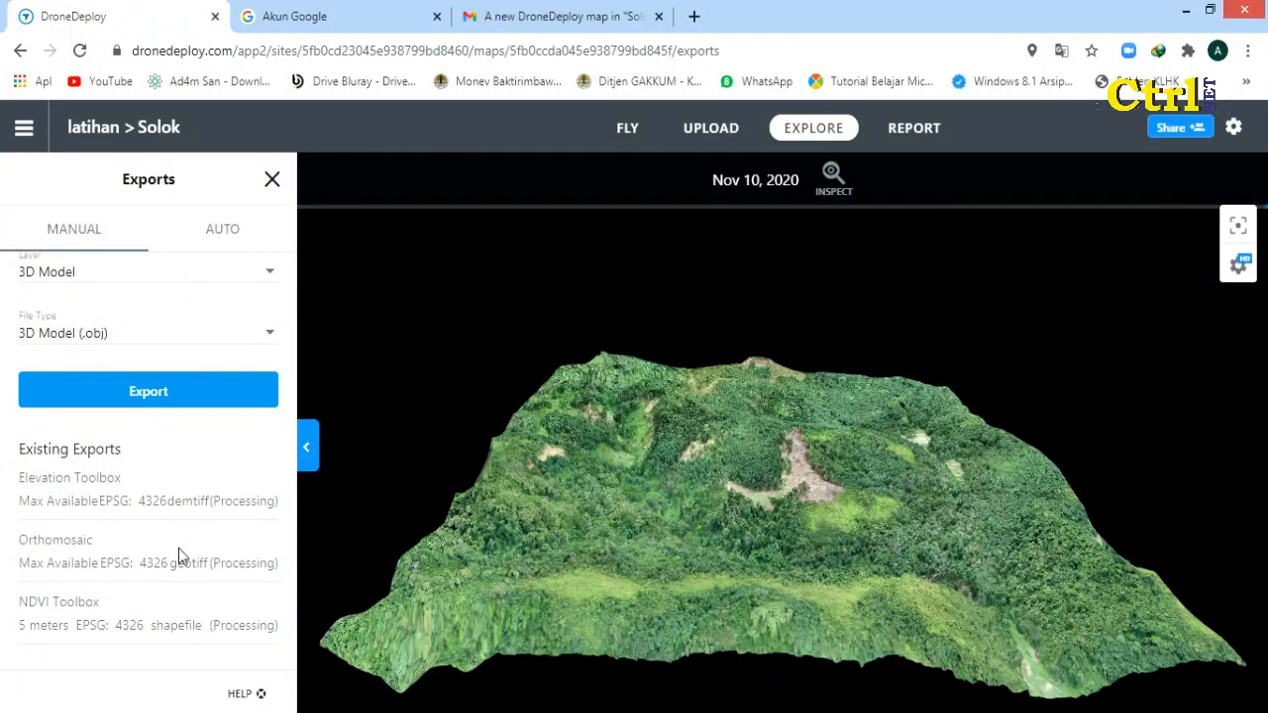
scroll(178, 547, up, 1)
scroll(178, 548, up, 1)
scroll(179, 548, down, 2)
scroll(178, 548, up, 2)
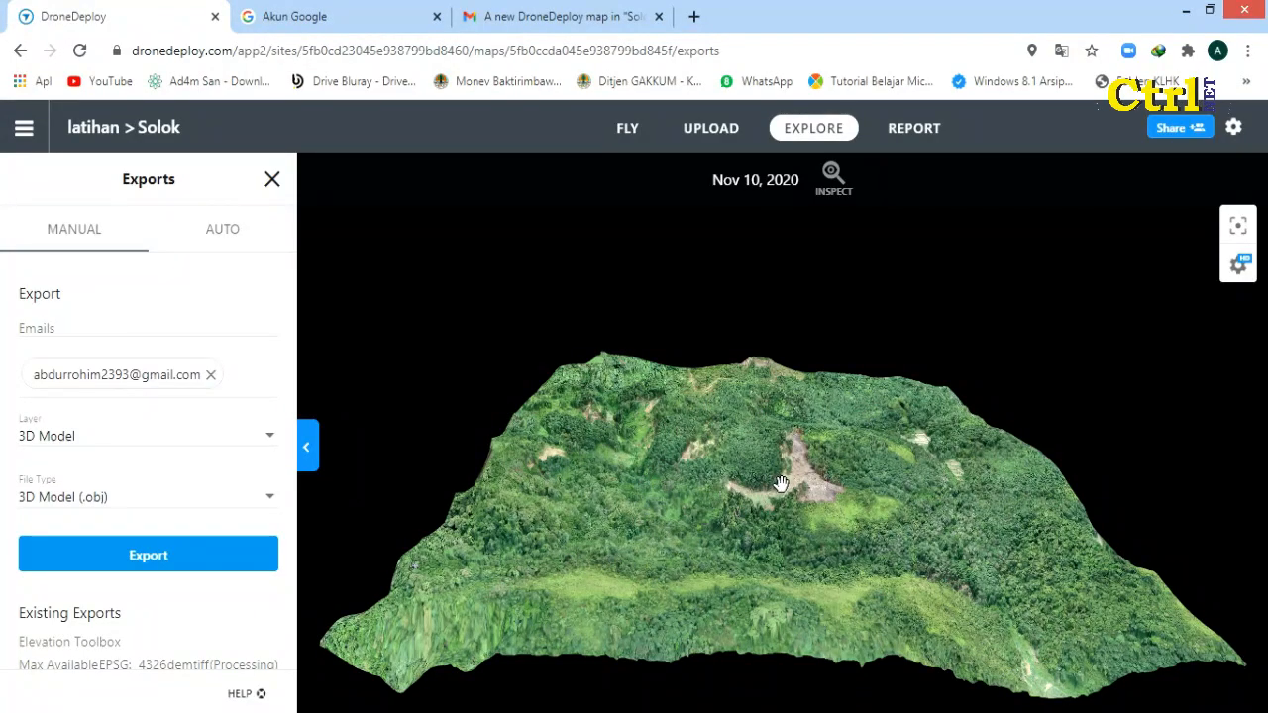
drag(823, 483, 808, 515)
- Choose Point Cloud as the export layer and inspect the point cloud
click(138, 436)
click(132, 485)
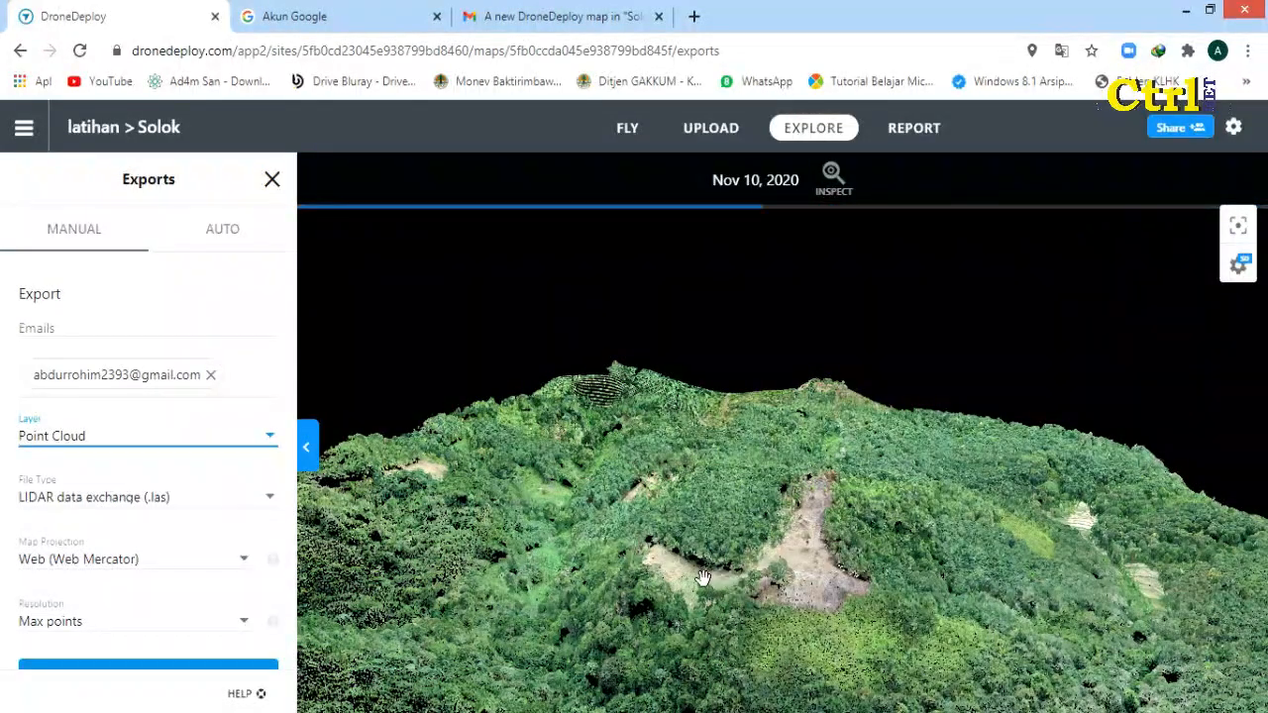
drag(713, 581, 589, 526)
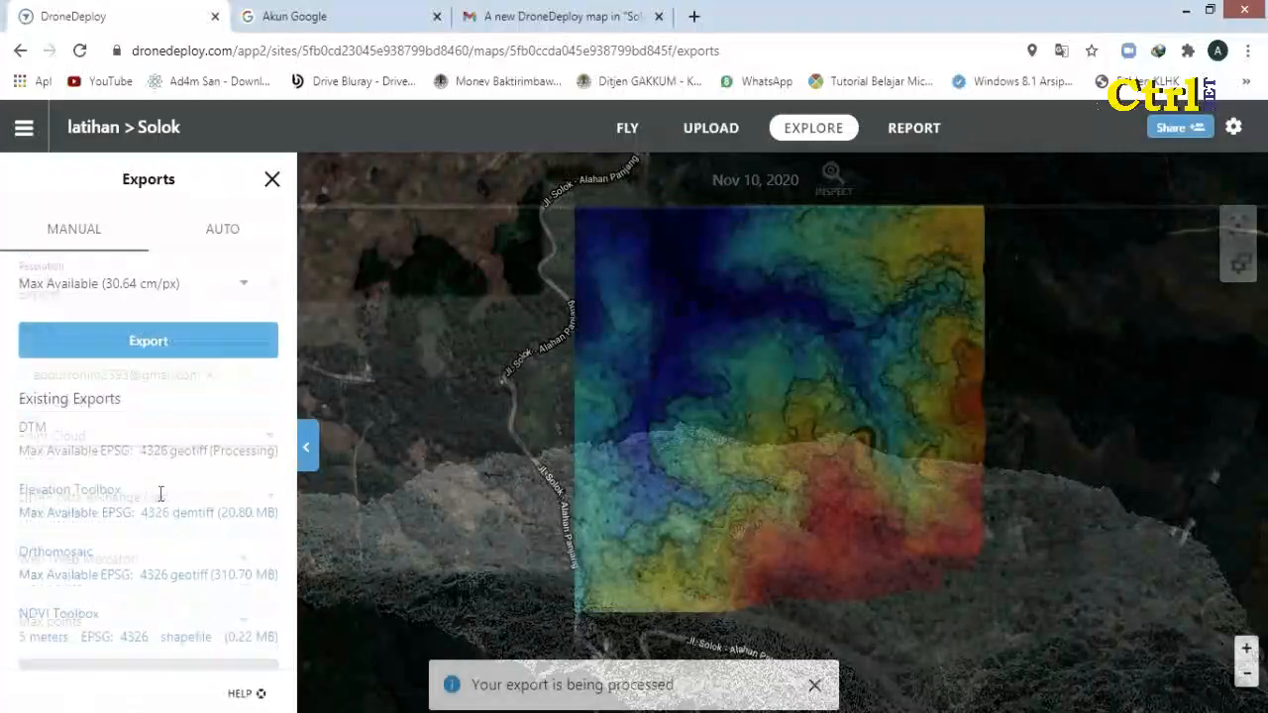
- Start downloading the finished Orthomosaic export and browse to D:\CTRL NET\LATIHAN as its save location
scroll(161, 494, down, 1)
click(144, 618)
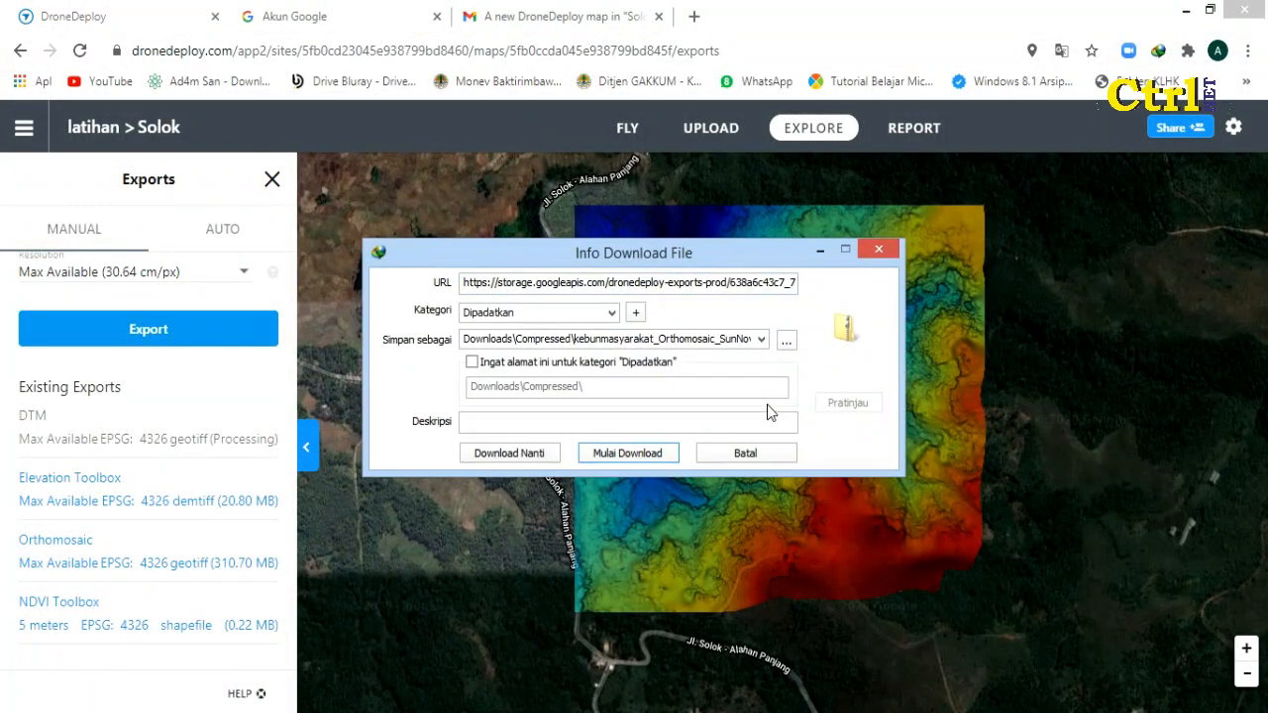
click(785, 349)
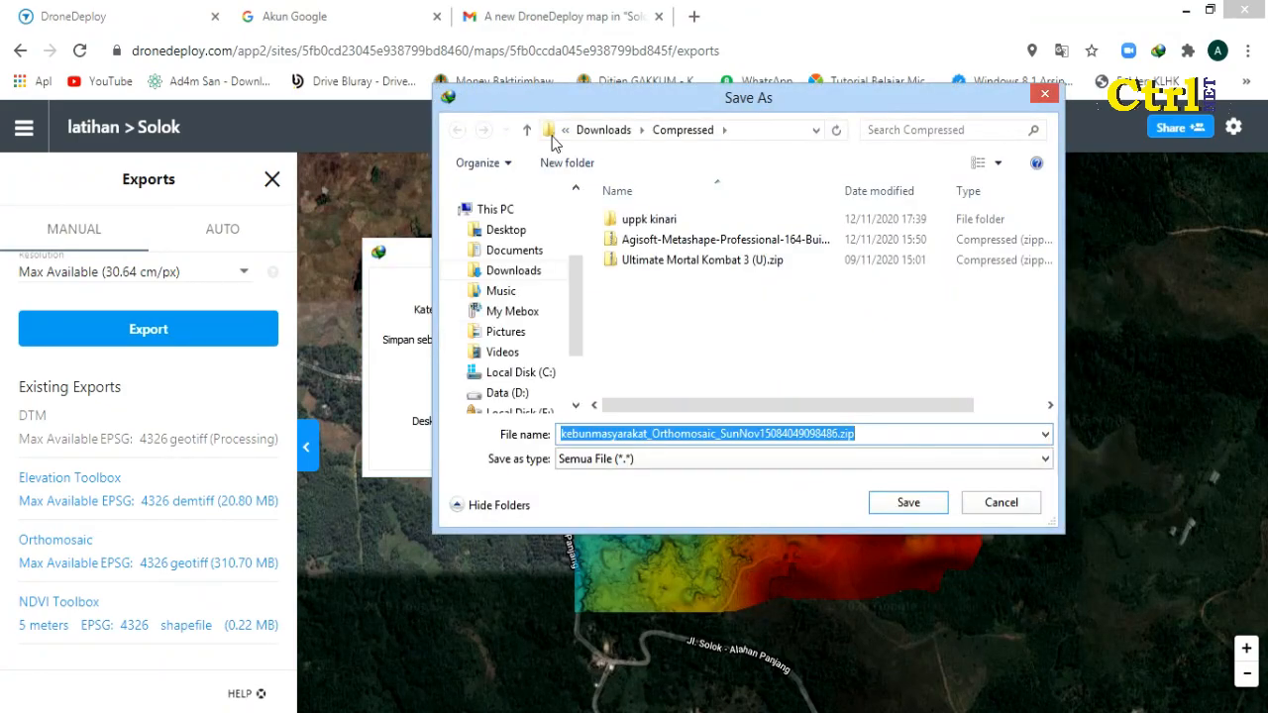
drag(580, 337, 581, 370)
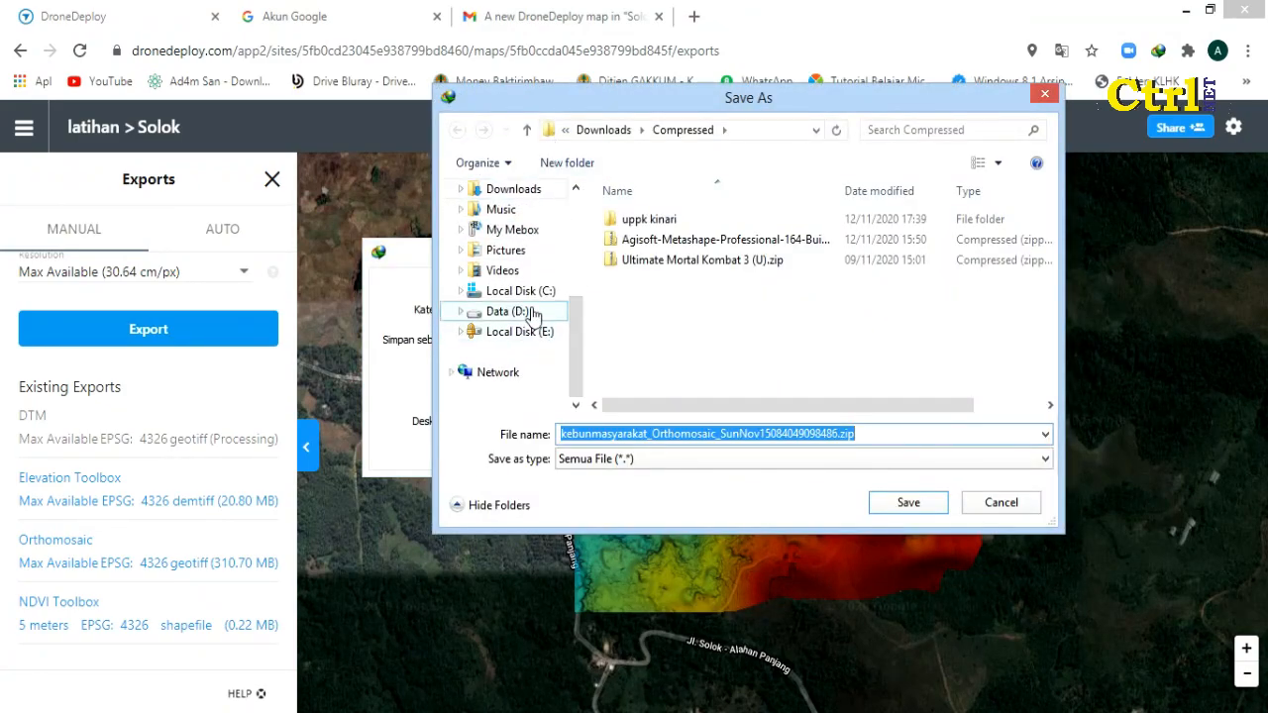
click(513, 312)
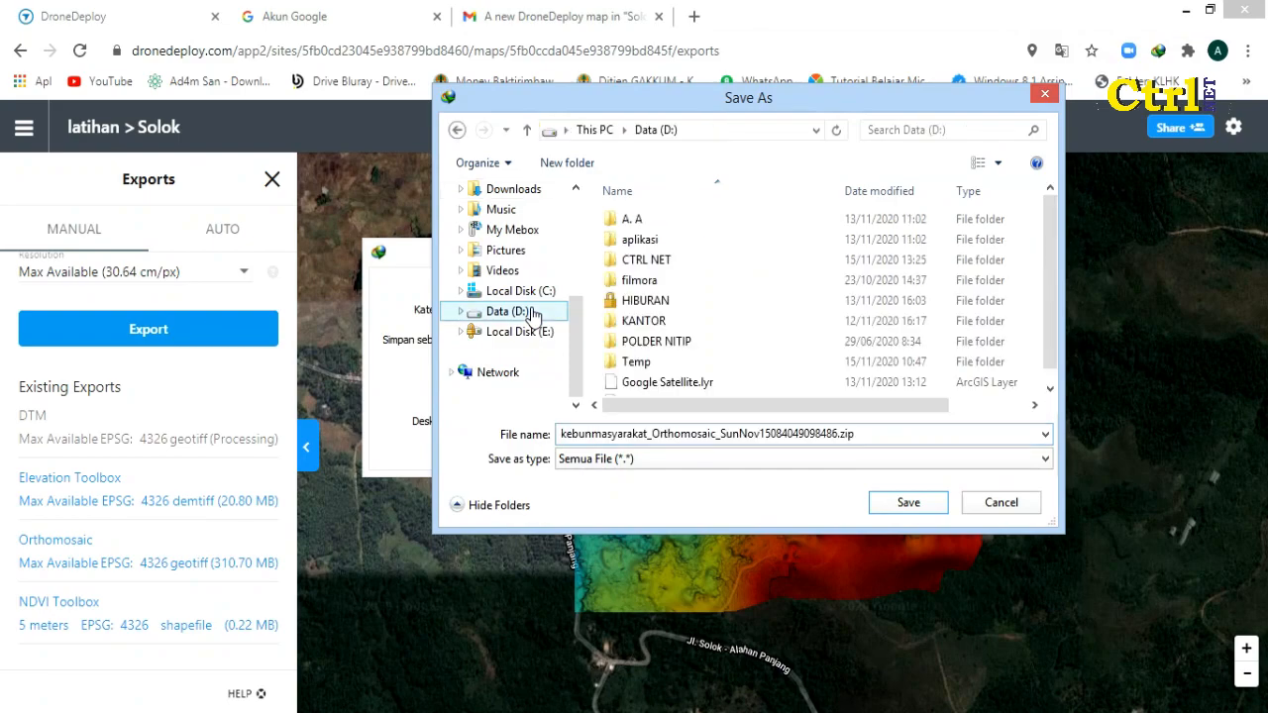
double_click(679, 260)
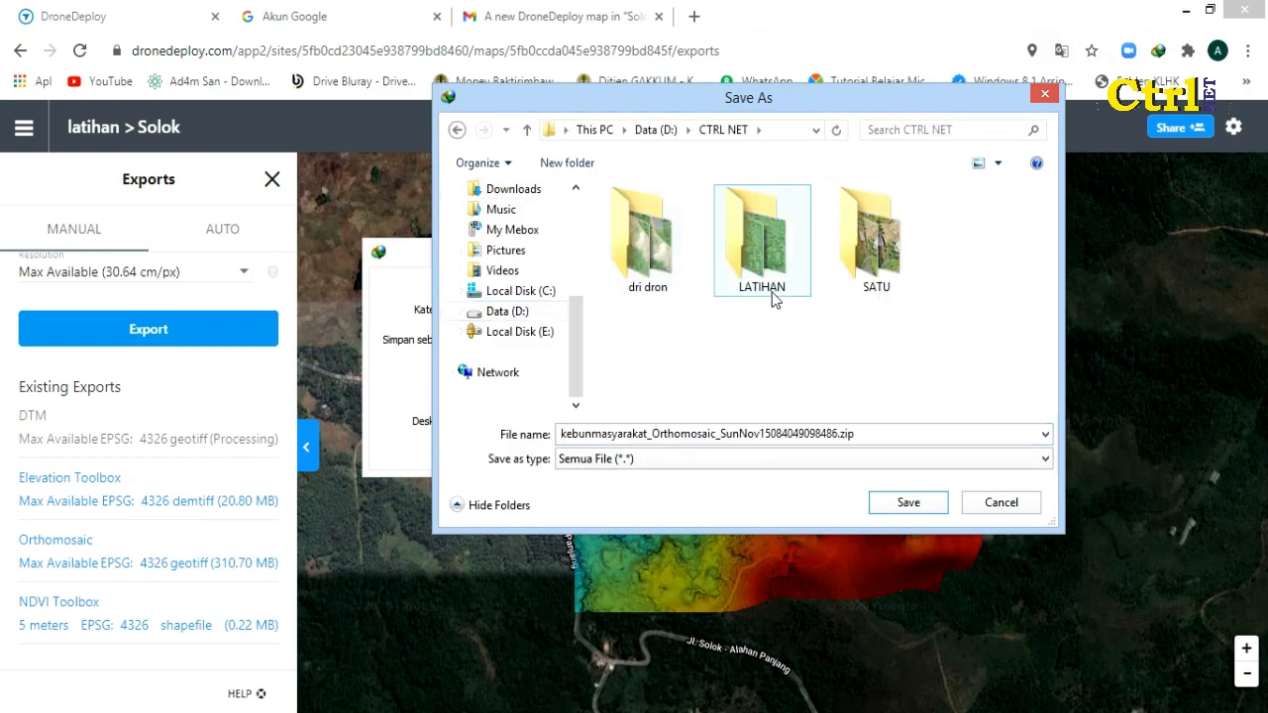
double_click(763, 248)
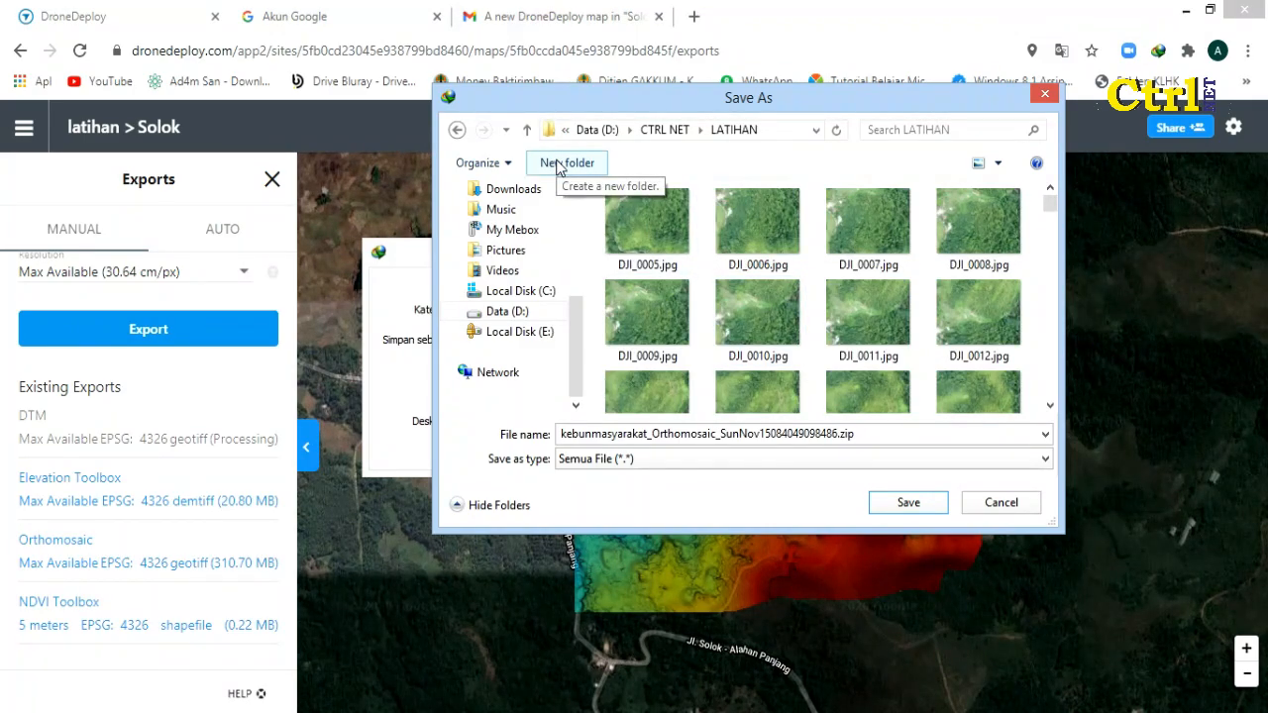
- Create a new folder named ortomosaic inside the LATIHAN folder
click(556, 164)
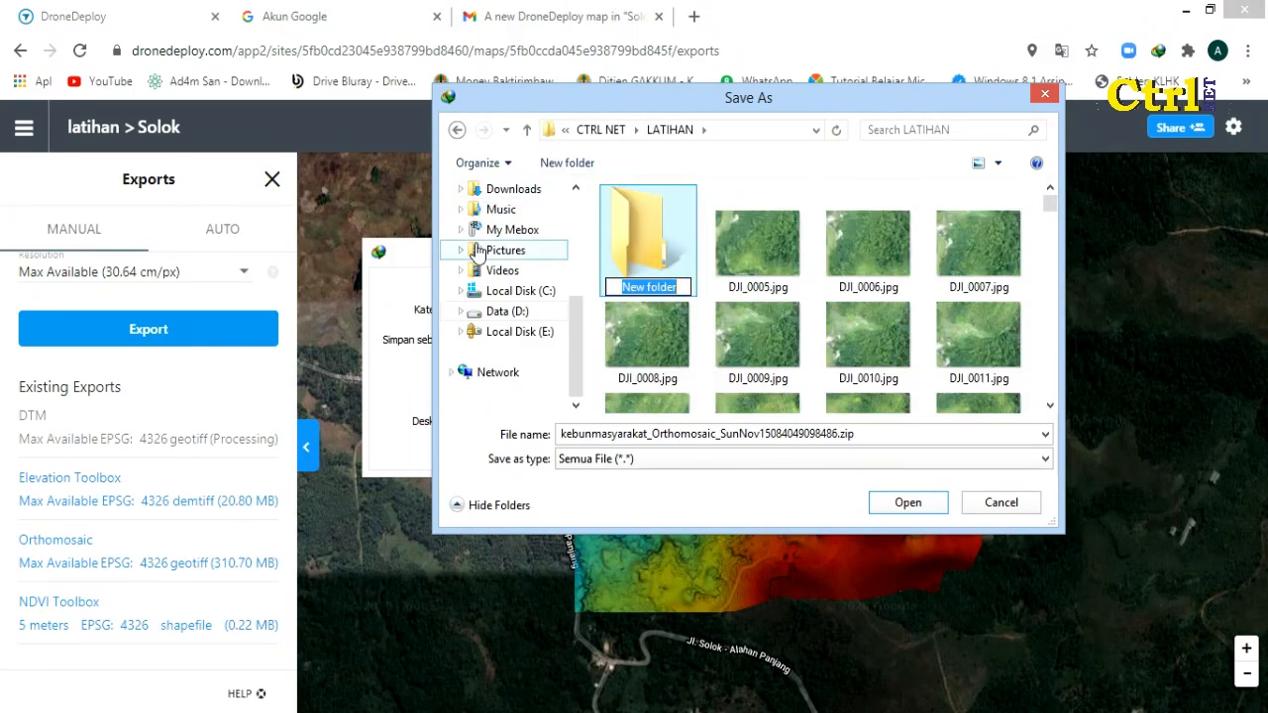
text(ortom)
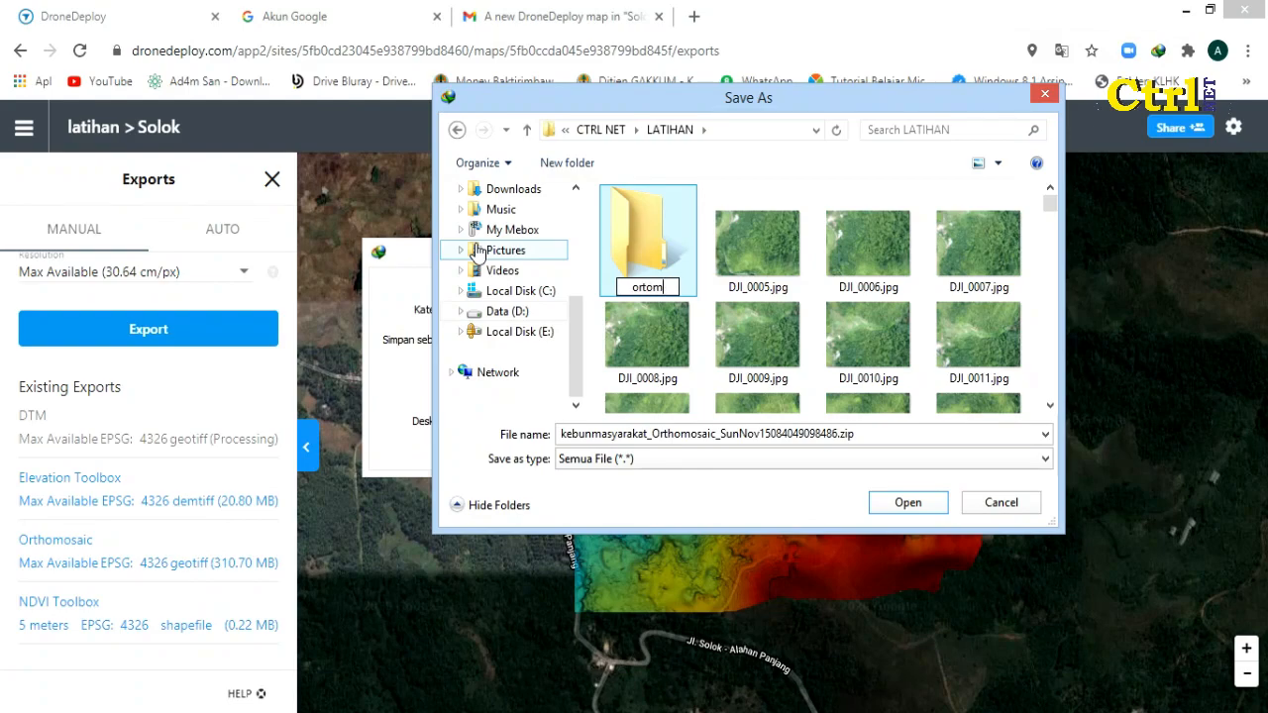
text(osaic)
click(704, 206)
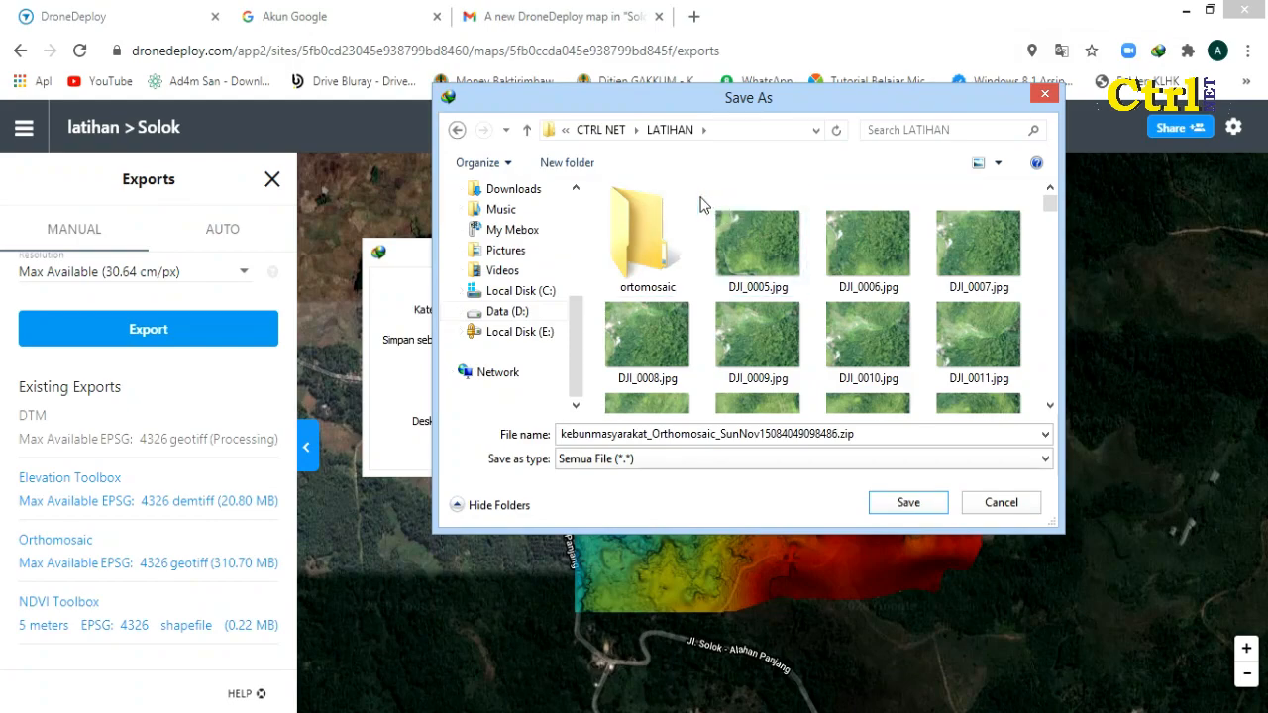
- Save the Orthomosaic zip into the ortomosaic folder, run the download and close the completion notice
double_click(649, 235)
click(903, 500)
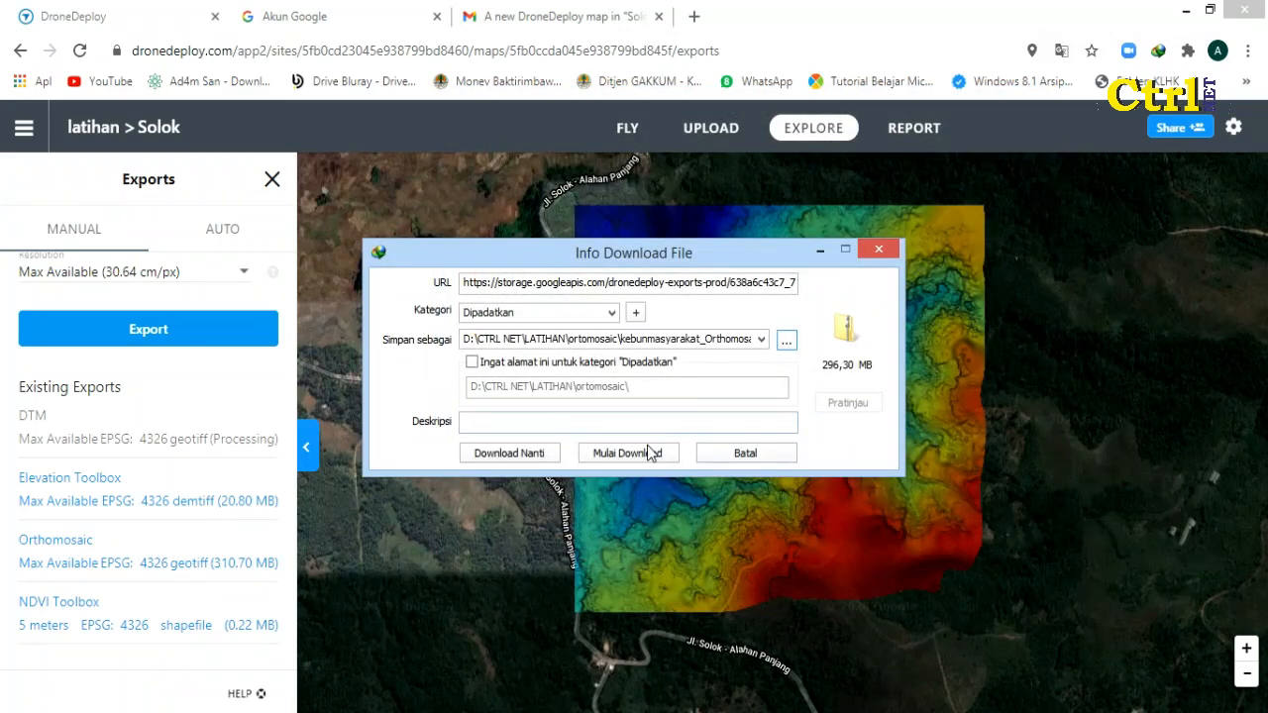
click(649, 452)
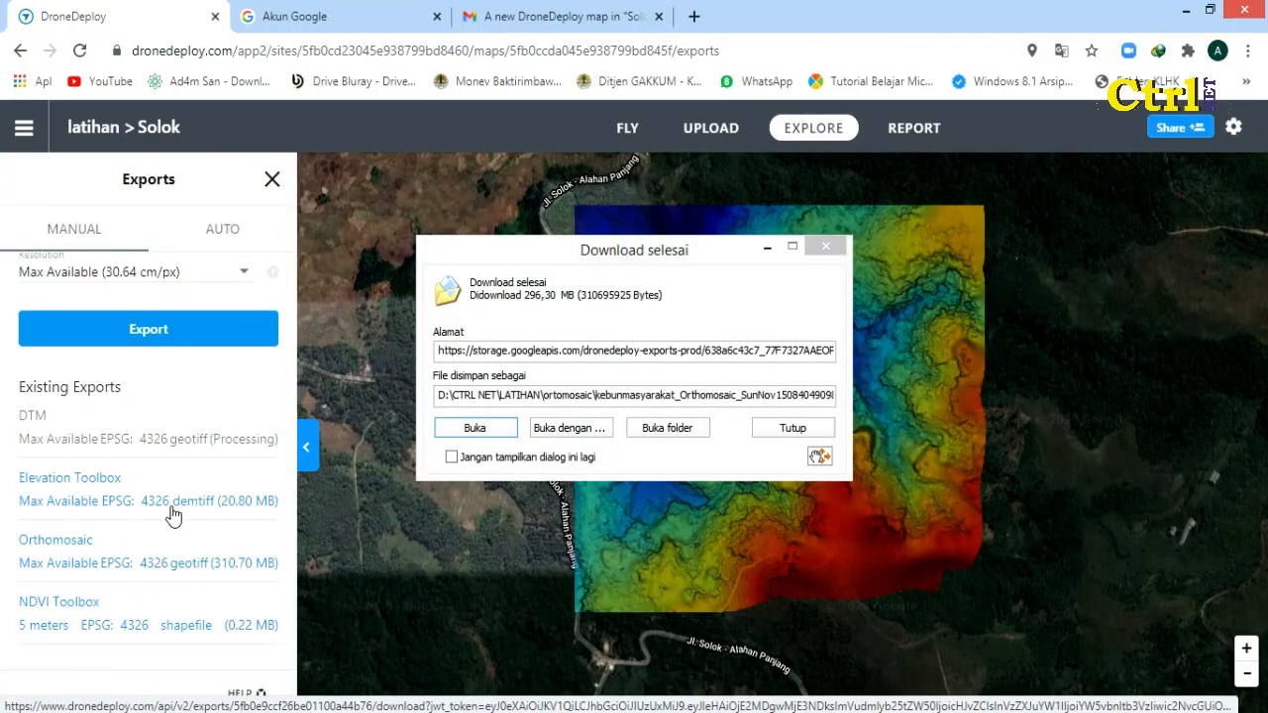
click(792, 428)
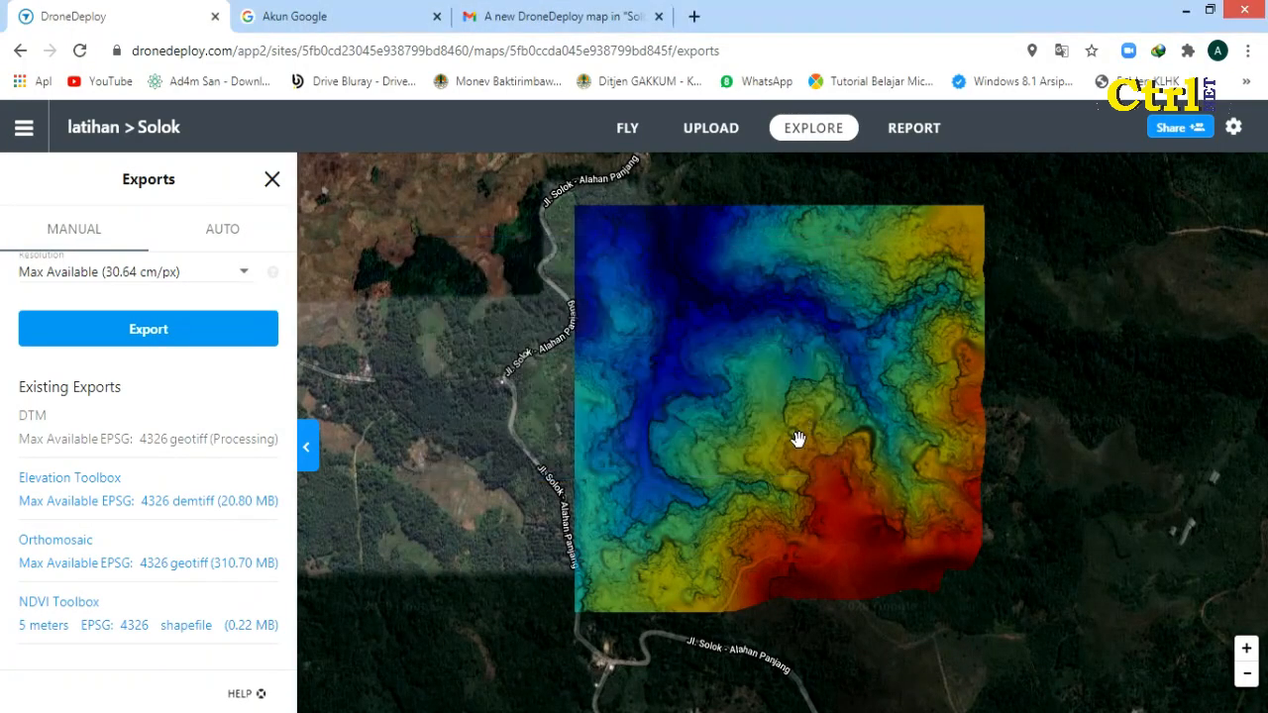
- Start downloading the finished Elevation Toolbox export and browse to D:\CTRL NET\LATIHAN as its save location
click(257, 501)
click(64, 12)
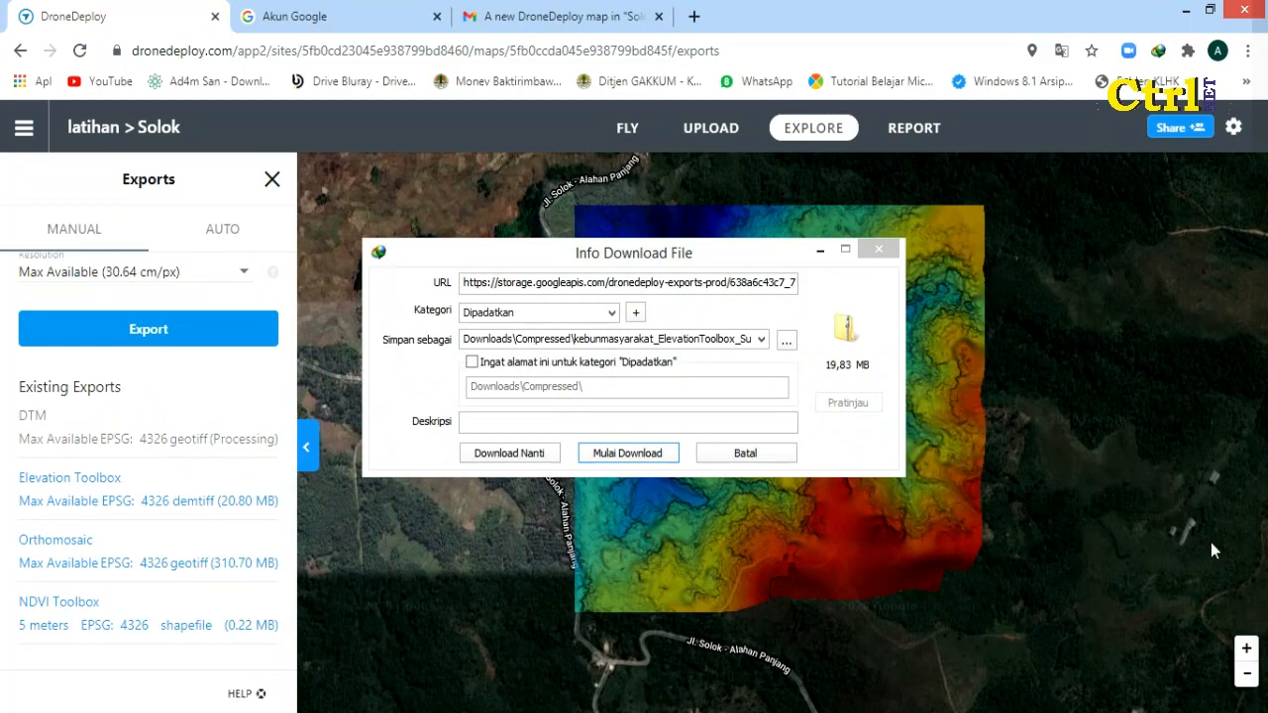
click(787, 342)
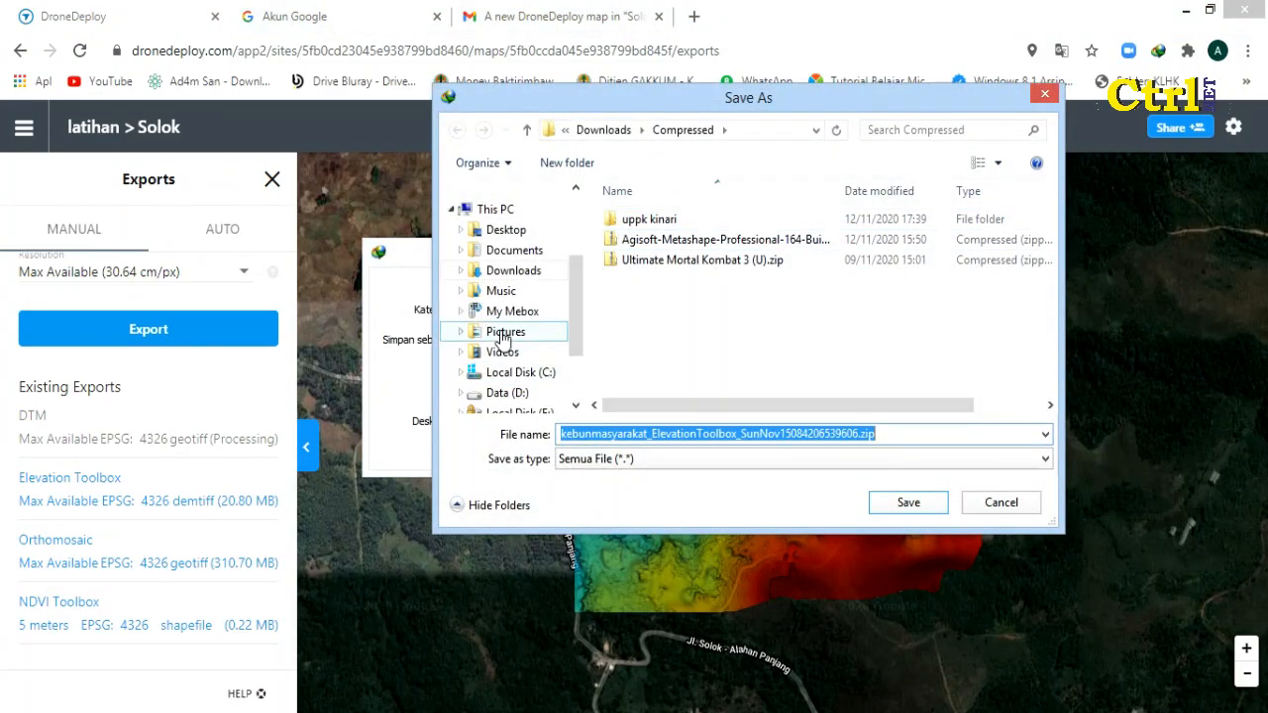
click(510, 271)
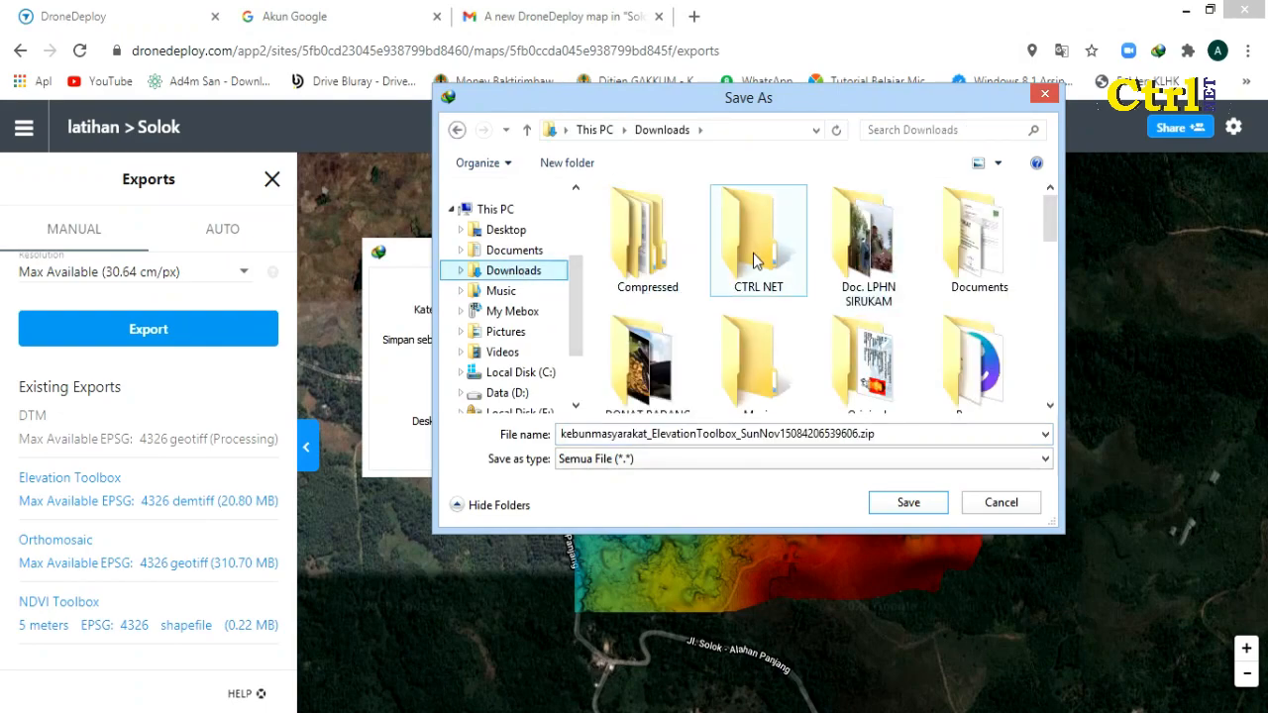
double_click(756, 256)
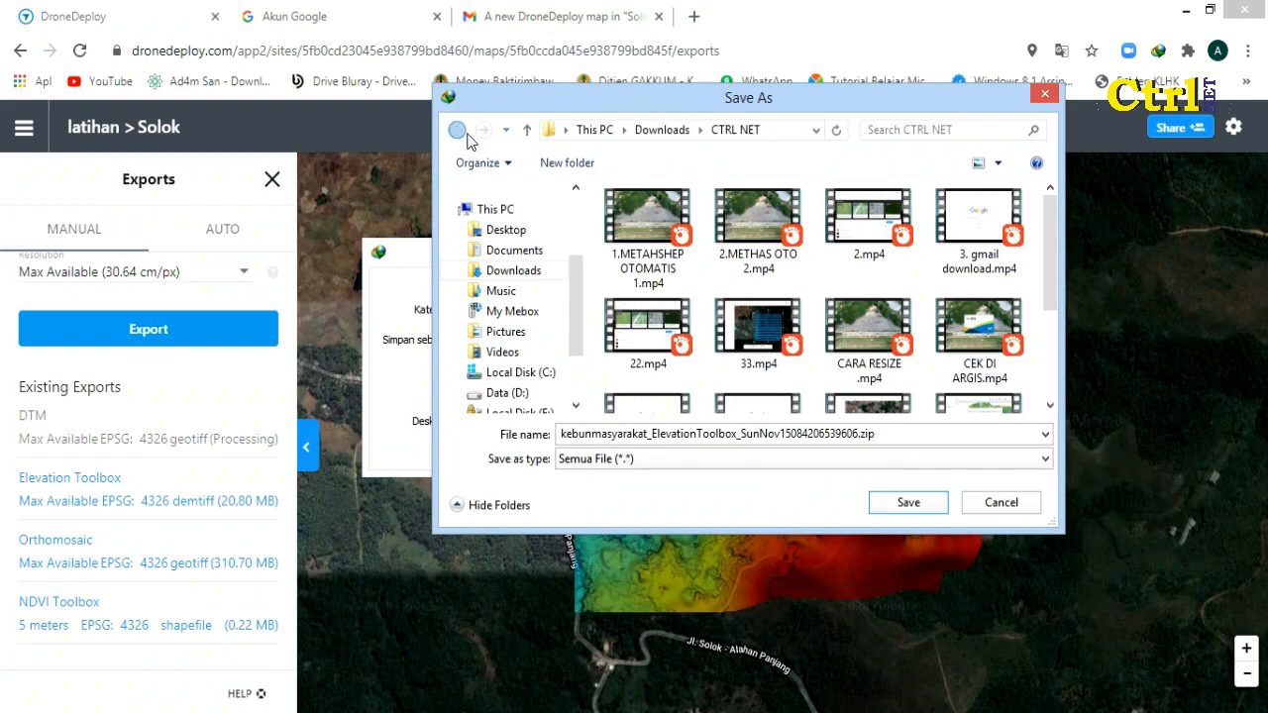
click(458, 130)
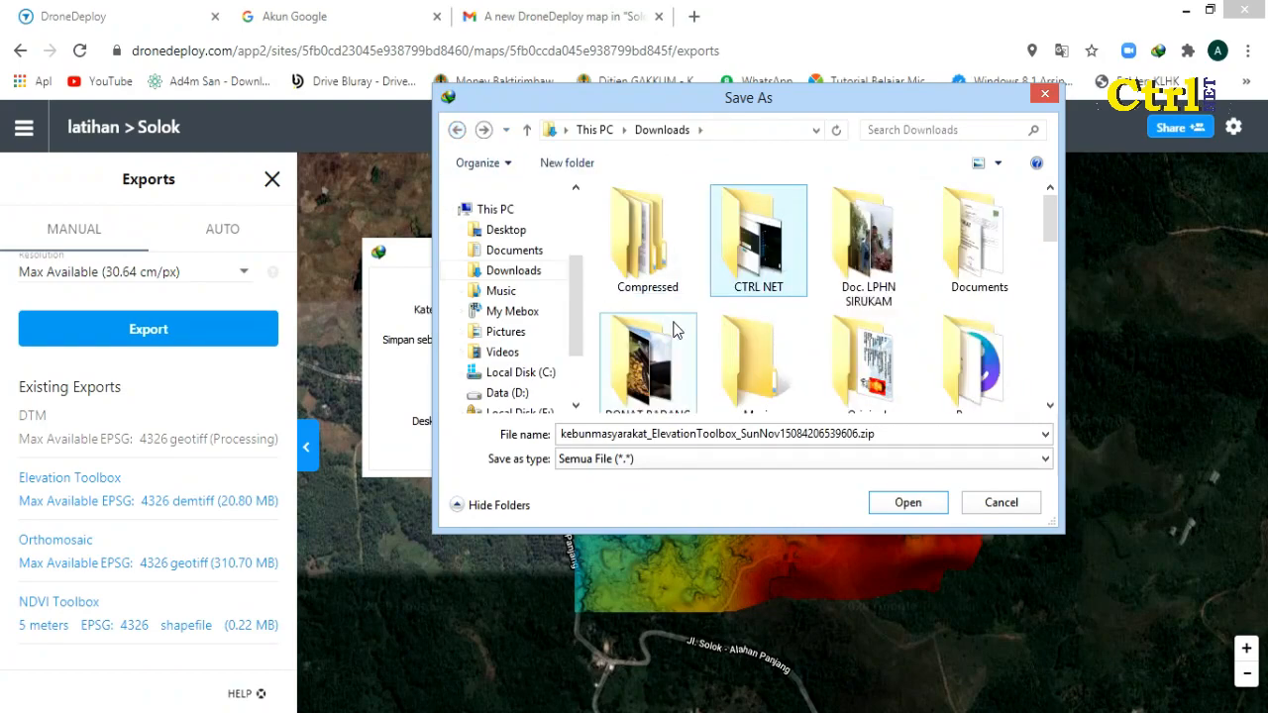
scroll(753, 342, down, 1)
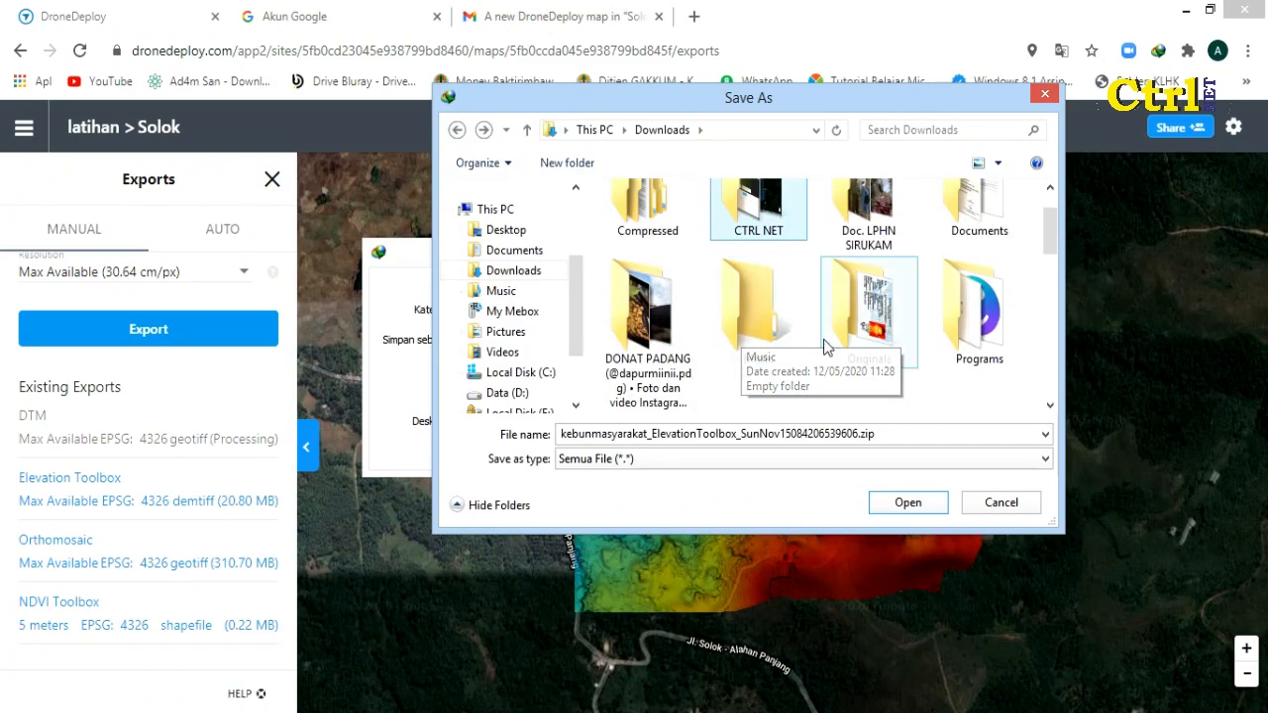
click(507, 392)
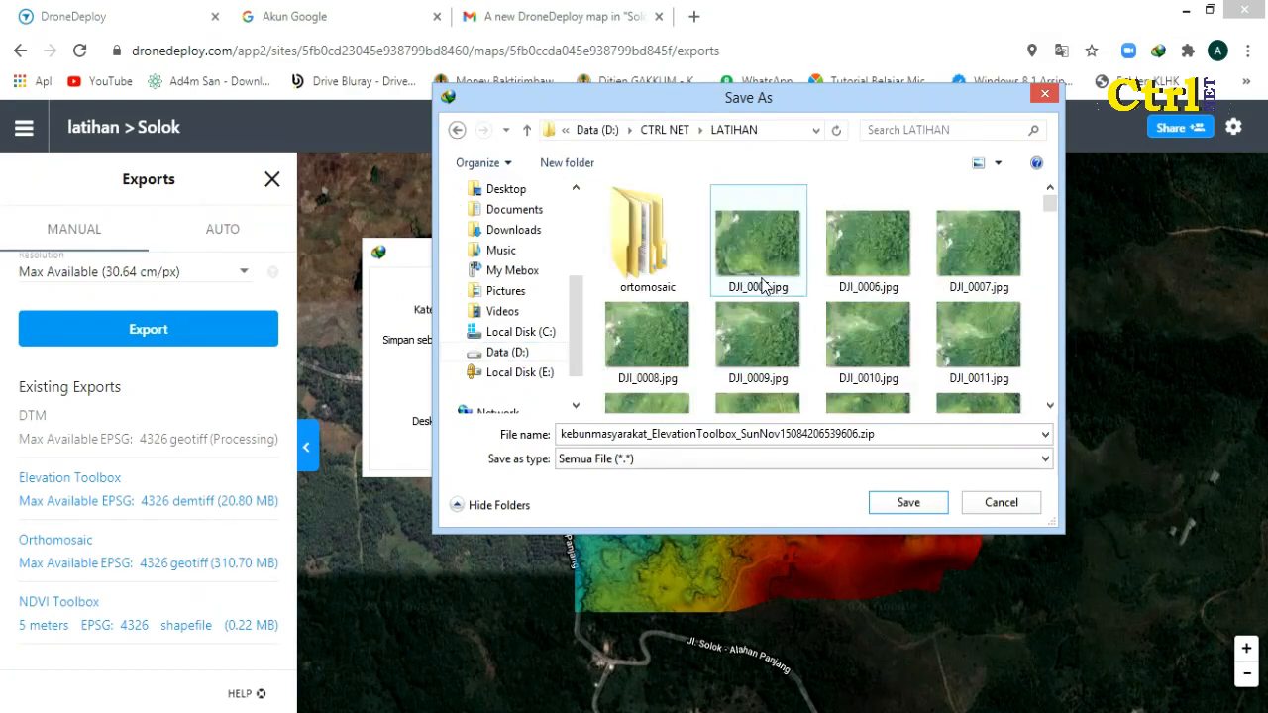
- Create a new folder named elevation inside the LATIHAN folder
key(ctrl+shift+n)
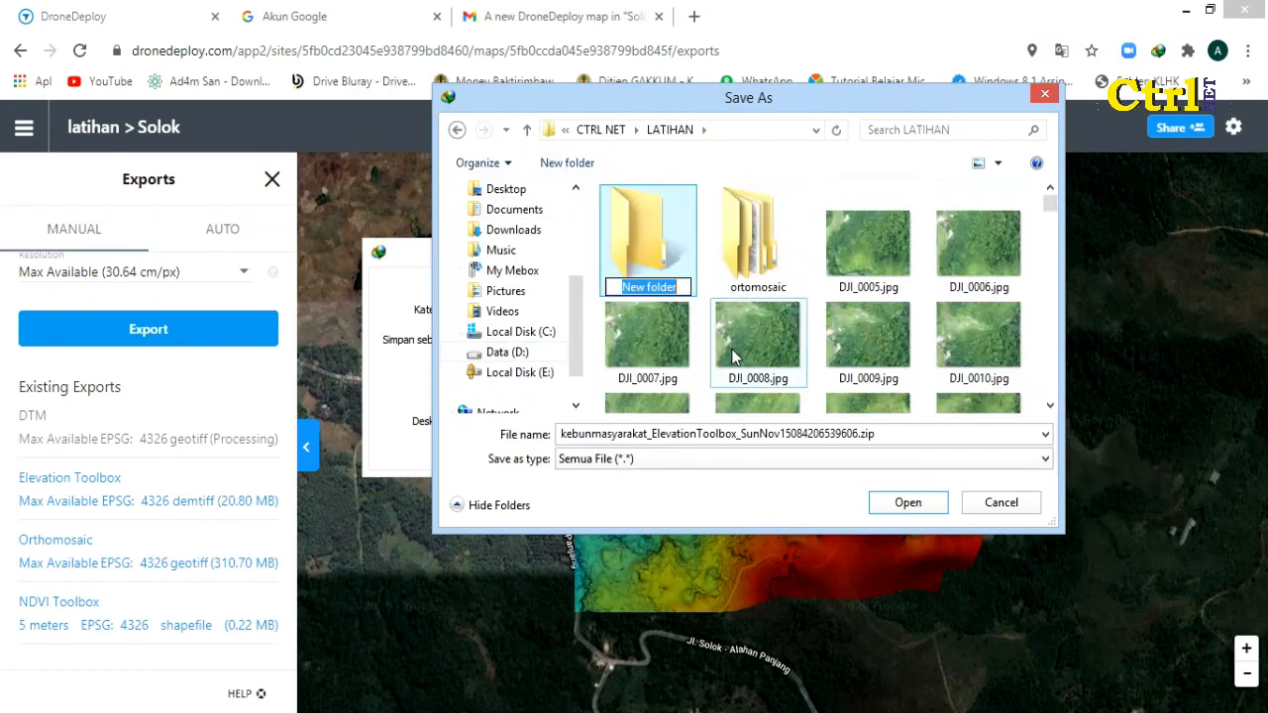
text(elevation)
key(Return)
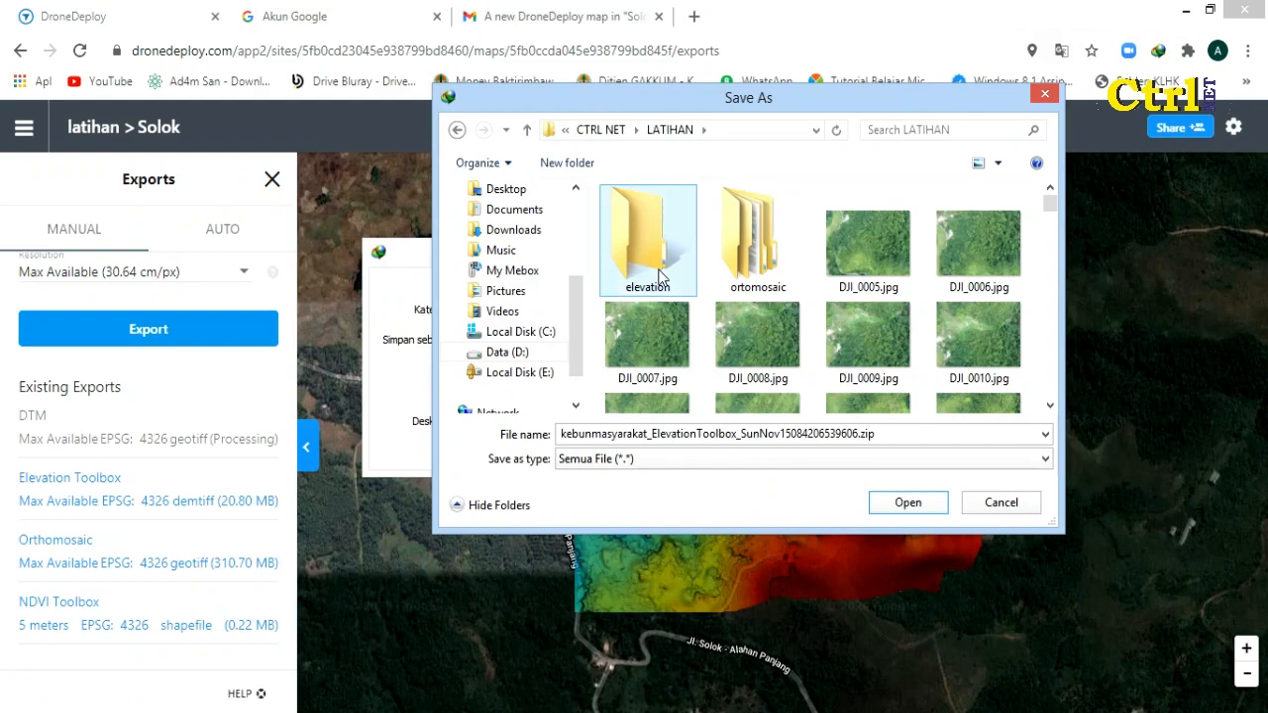
- Save the Elevation Toolbox zip into the elevation folder, run the download and close the completion notice
click(908, 502)
click(907, 502)
click(627, 454)
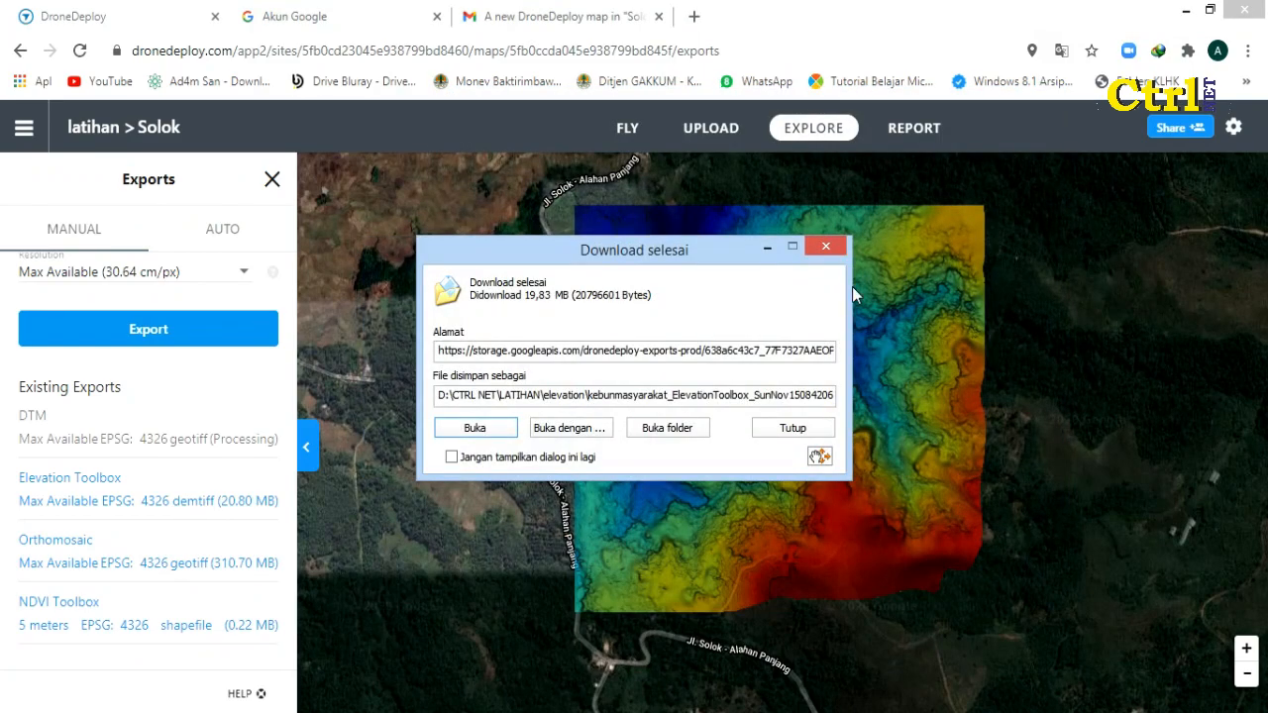
click(793, 426)
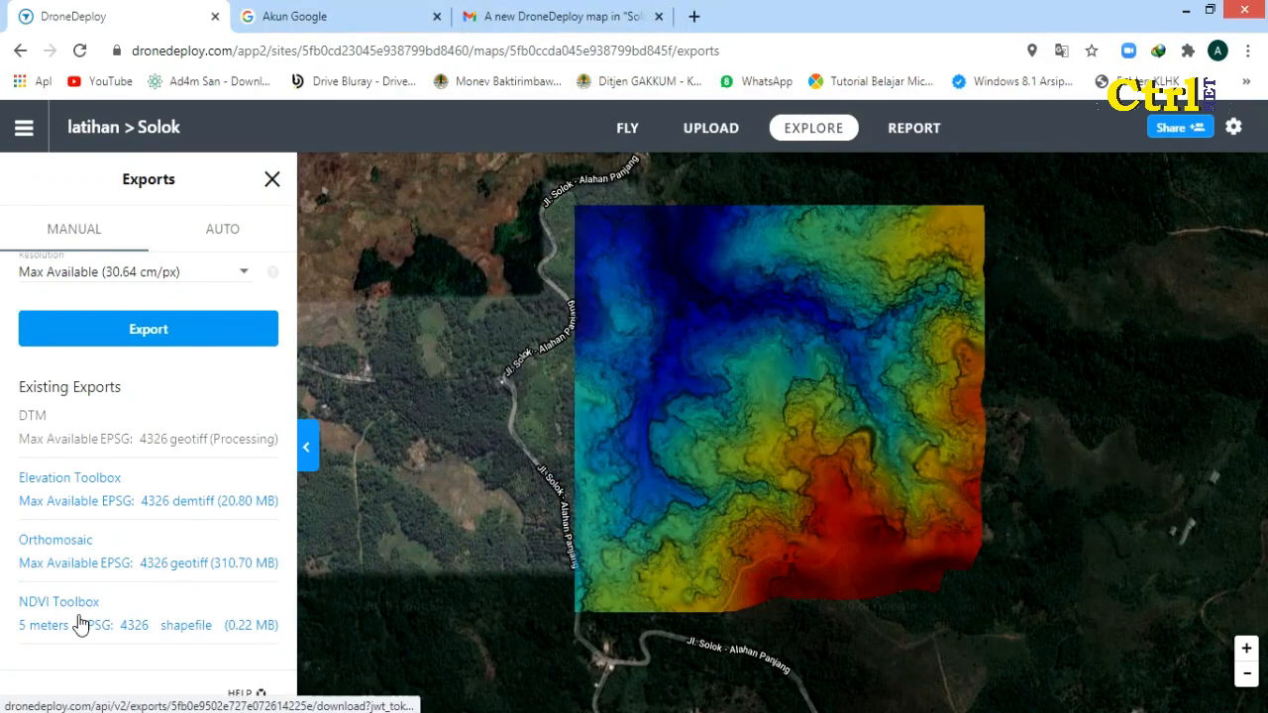
- Start downloading the NDVI Toolbox export and browse to D:\CTRL NET\LATIHAN as its save location
click(82, 623)
click(787, 341)
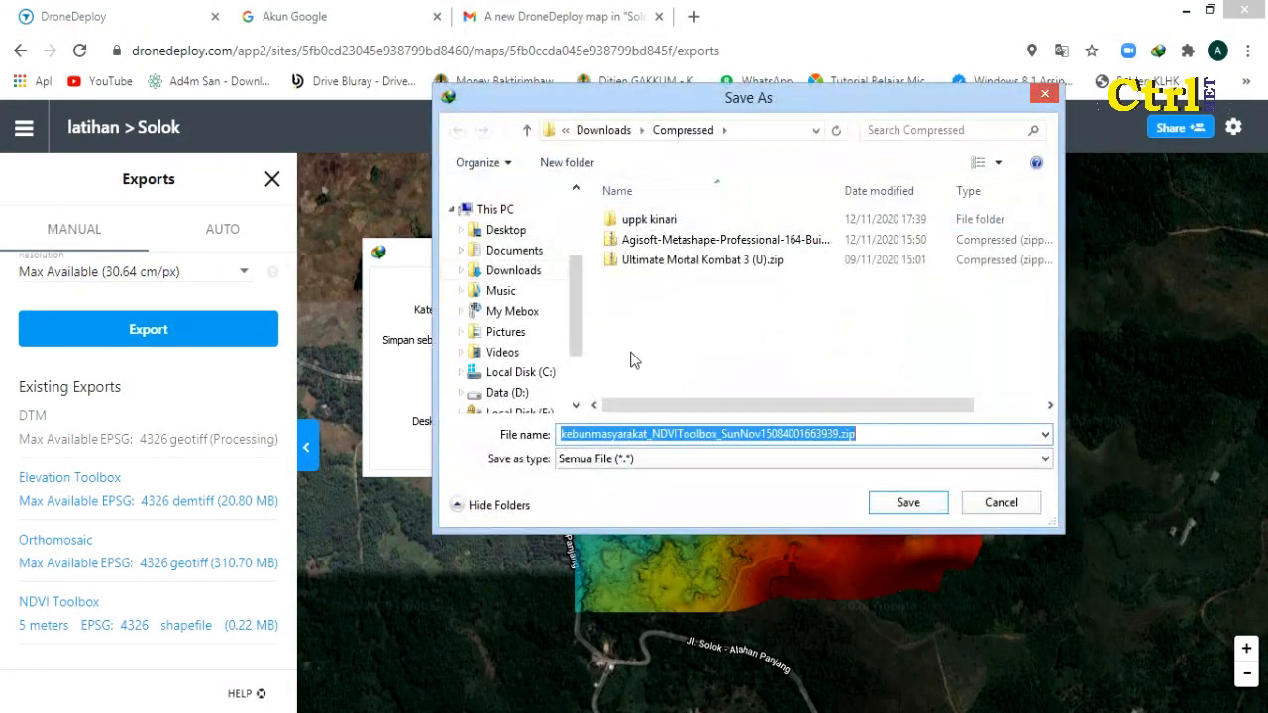
click(507, 352)
double_click(647, 263)
double_click(605, 235)
- Create a new folder named NDVI inside the LATIHAN folder
click(567, 162)
text(NDVI)
key(Return)
- Save the NDVI Toolbox zip into the NDVI folder, run the download and close the completion notice
double_click(789, 235)
click(907, 502)
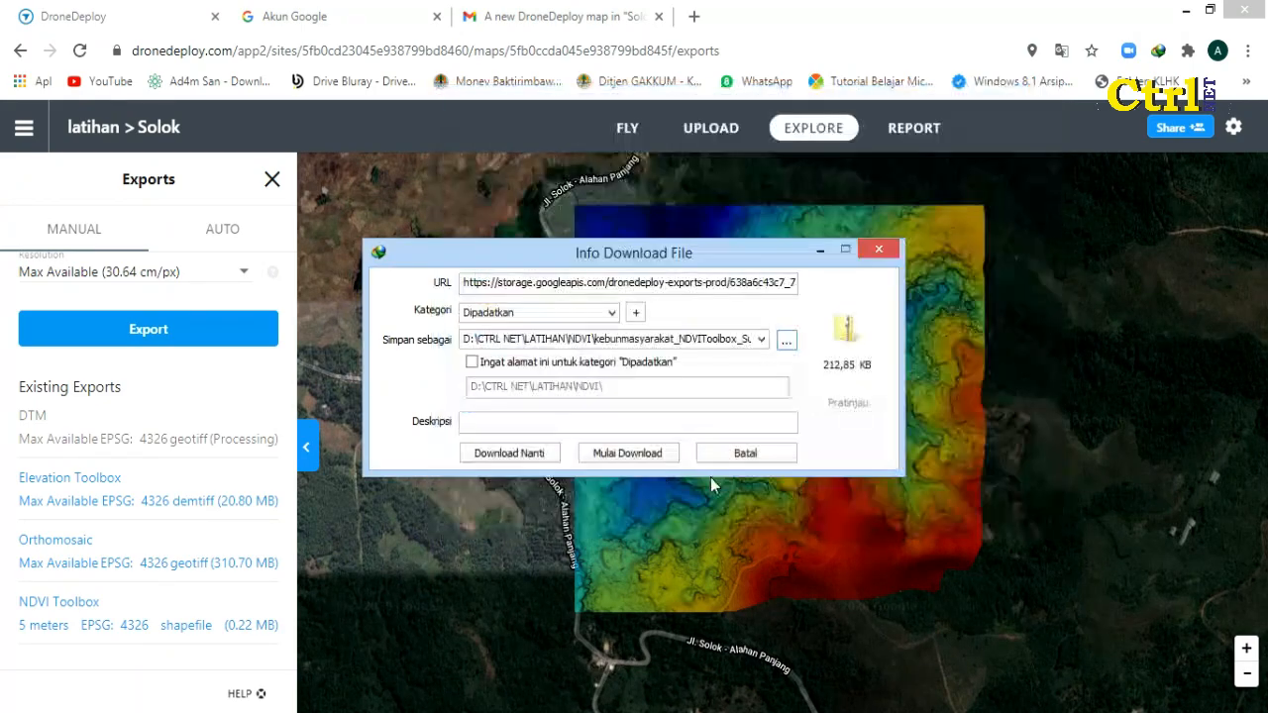
click(627, 454)
click(796, 427)
- Set the export layer to Elevation and review its file types and the existing exports
scroll(169, 426, up, 3)
click(234, 347)
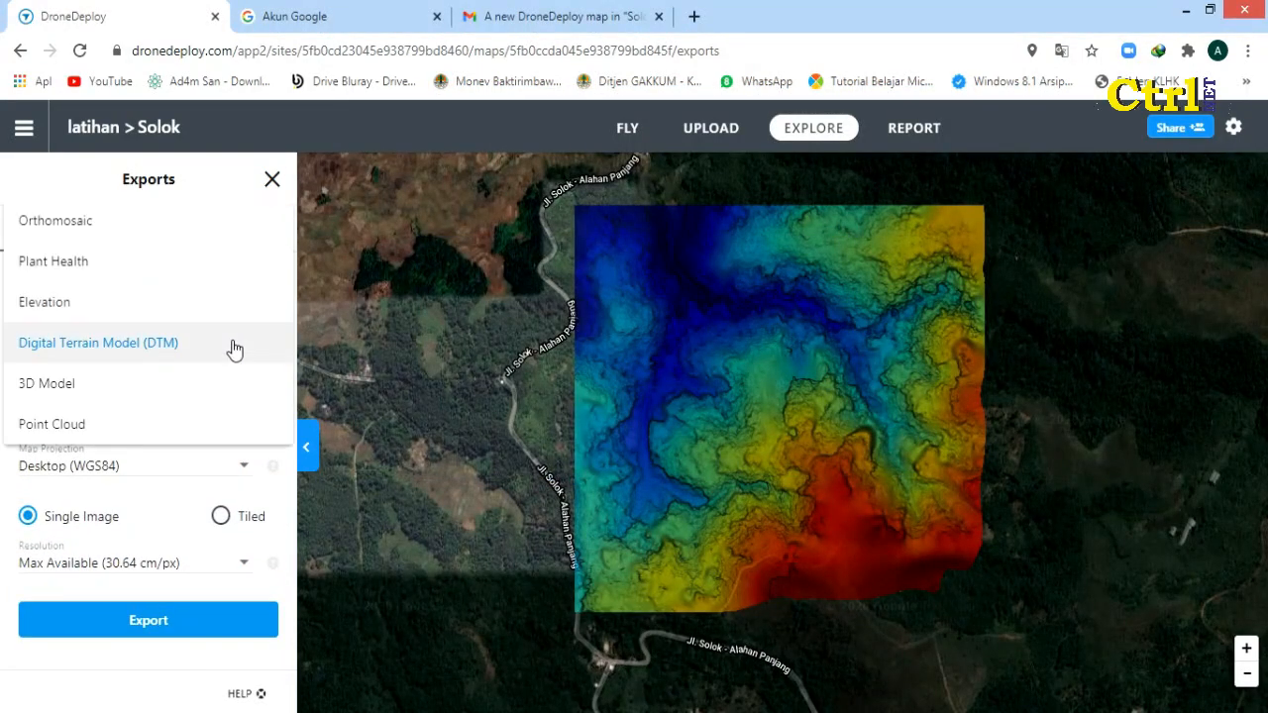
click(146, 303)
click(235, 401)
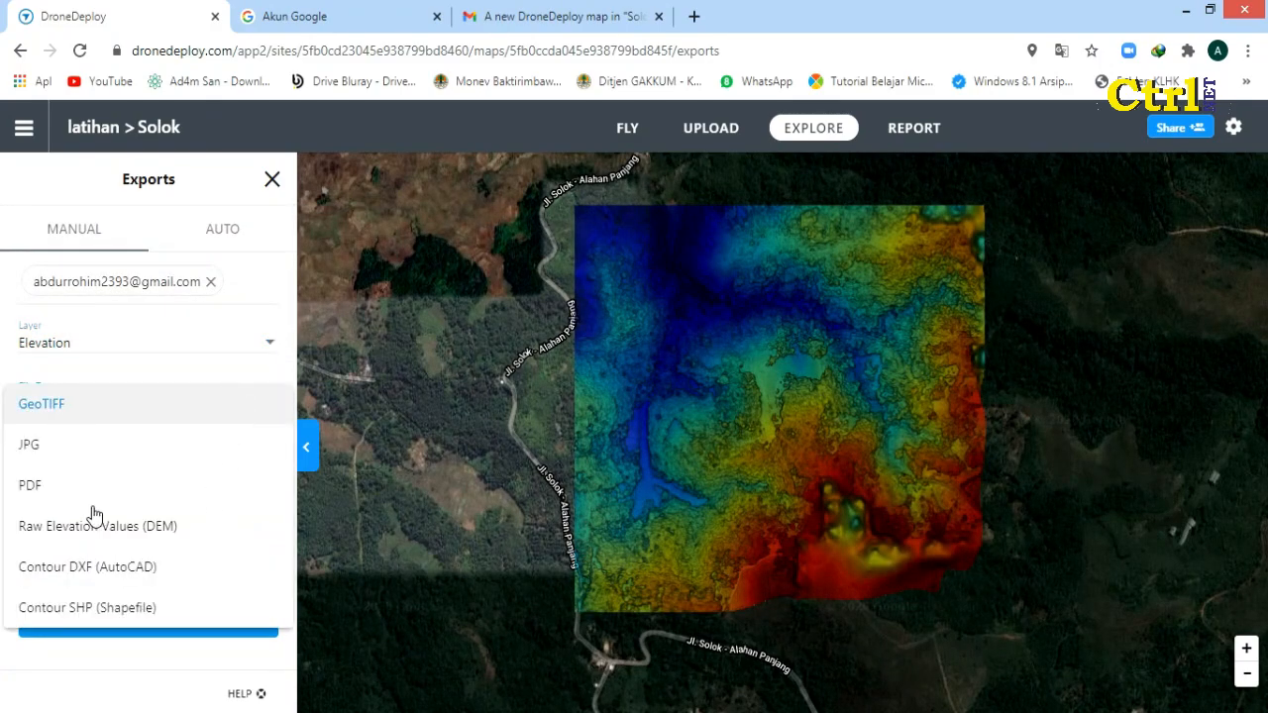
click(73, 649)
scroll(41, 595, down, 3)
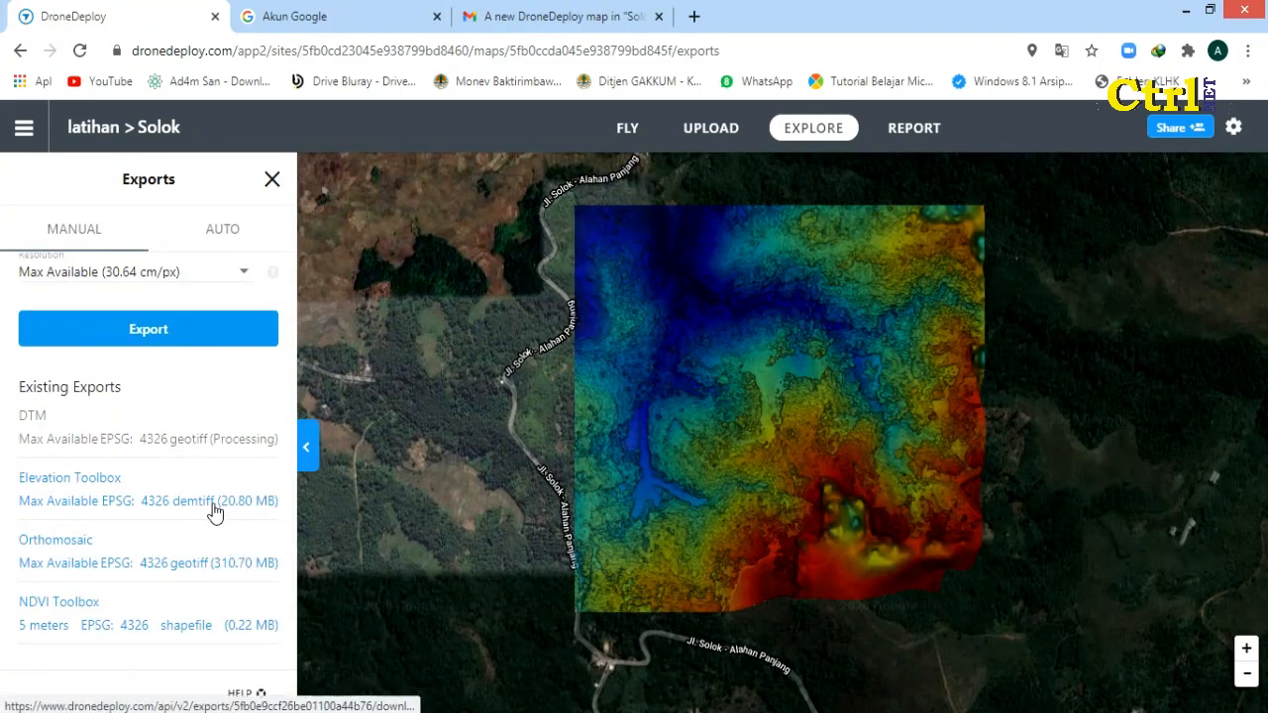
- Set the Elevation file type to Raw Elevation Values (DEM), keep the Desktop (WGS84) projection and submit the export
scroll(212, 507, up, 2)
click(220, 313)
click(152, 315)
click(242, 467)
click(224, 457)
click(246, 315)
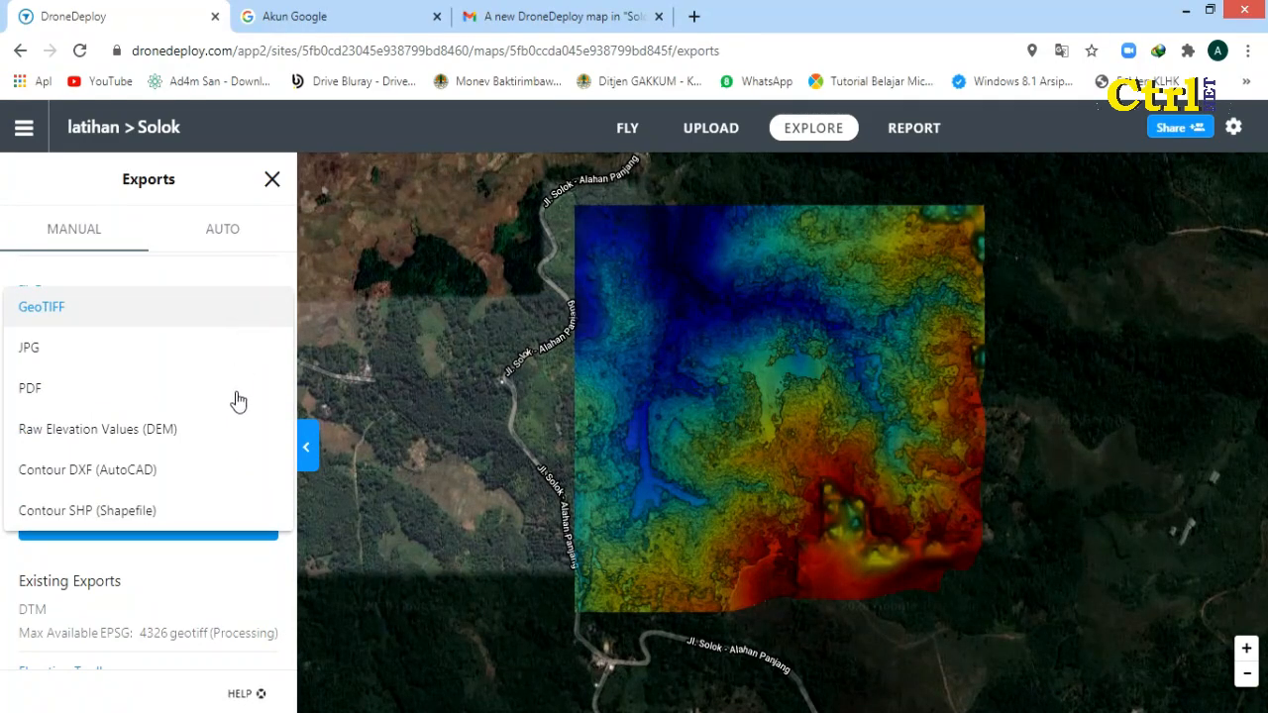
click(198, 429)
click(148, 376)
click(145, 381)
click(198, 521)
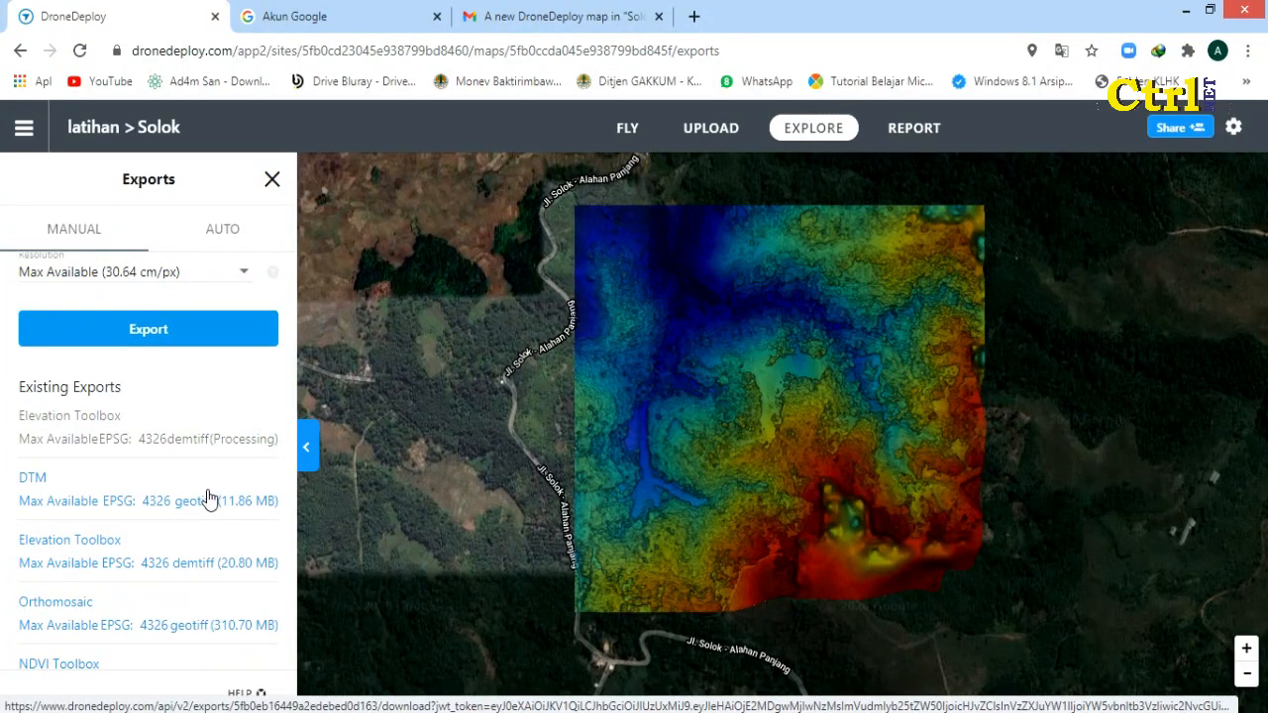
- Start downloading the finished DTM export and browse to D:\CTRL NET\LATIHAN as its save location
click(241, 502)
click(793, 346)
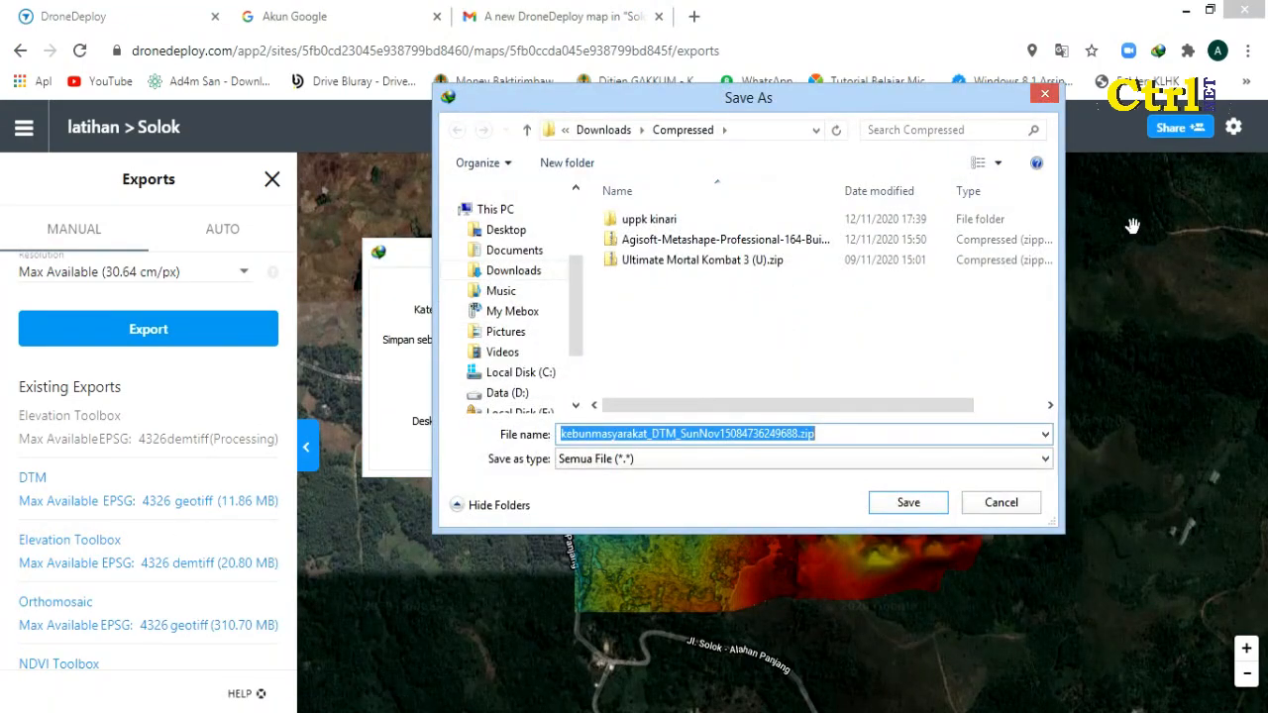
click(507, 392)
double_click(763, 260)
double_click(763, 261)
- Create a new folder named DTM inside the LATIHAN folder
key(ctrl+shift+n)
text(DTM)
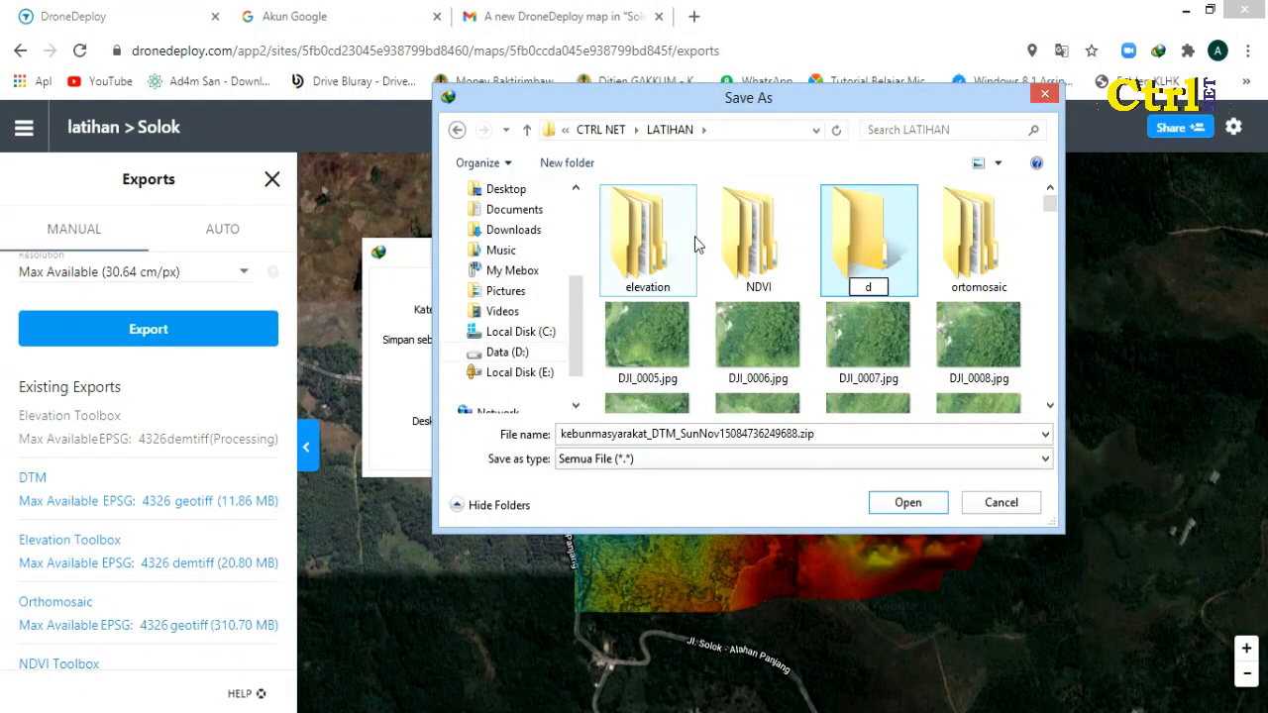
key(Return)
- Save the DTM zip into the DTM folder, run the download and close the completion notice
double_click(673, 261)
click(907, 503)
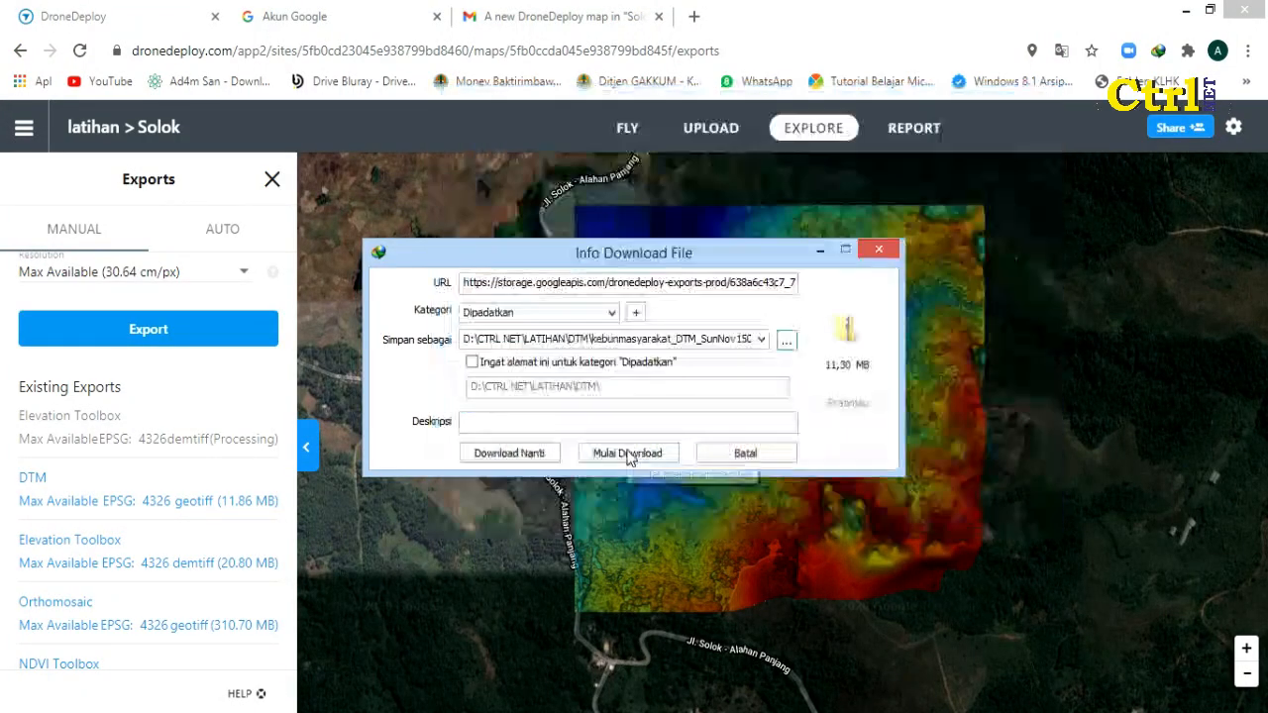
click(628, 455)
click(824, 244)
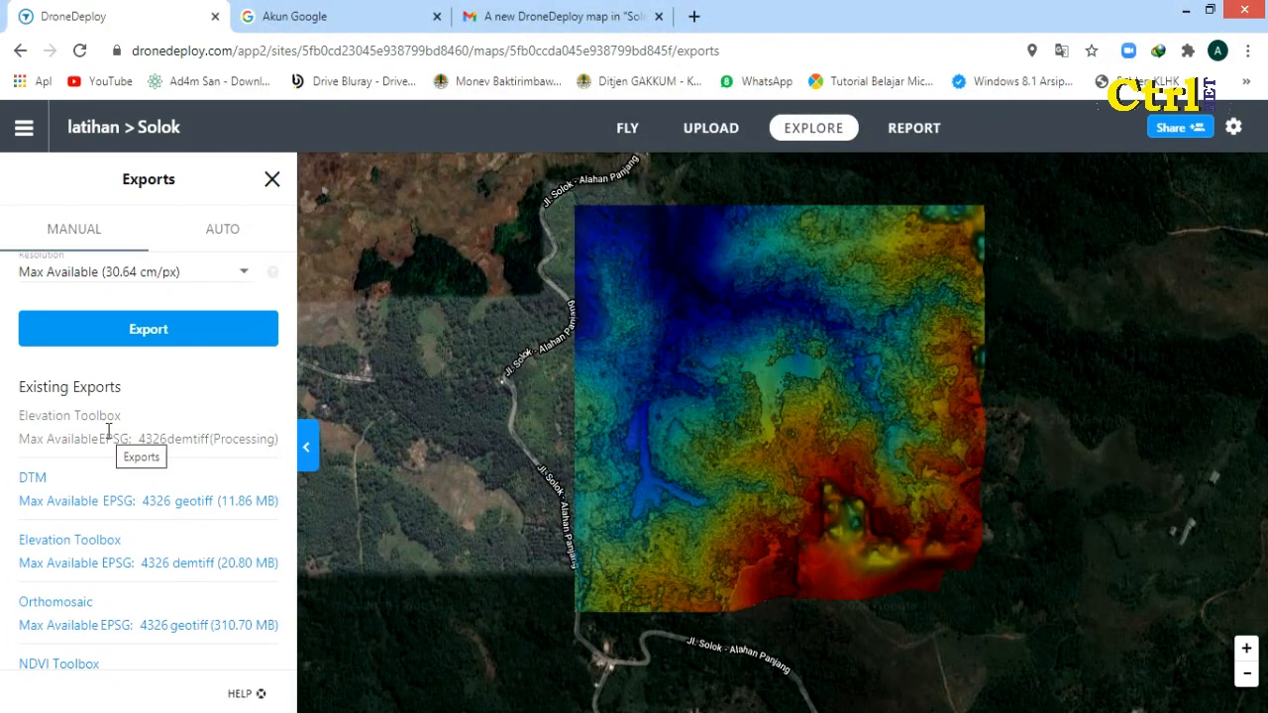
- Show the desktop, refresh it and select the ArcMap 10.4 shortcut
key(super+d)
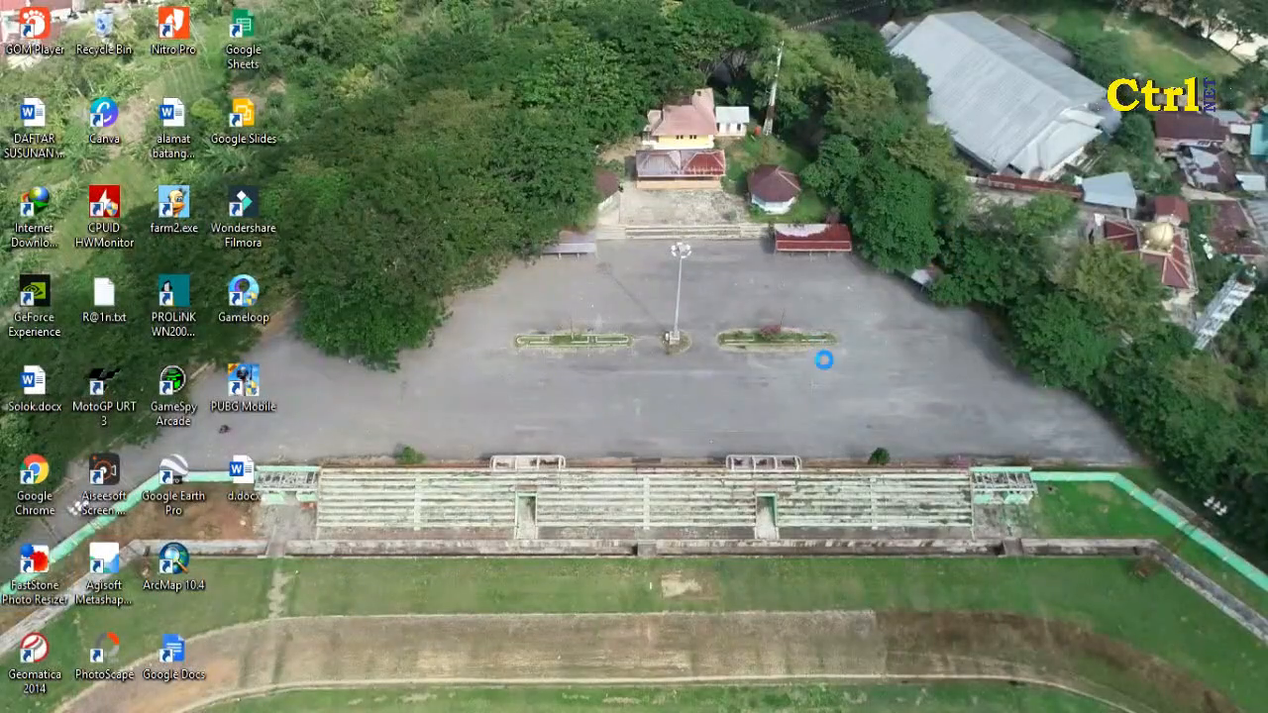
right_click(783, 318)
click(829, 373)
right_click(711, 283)
click(772, 337)
click(171, 573)
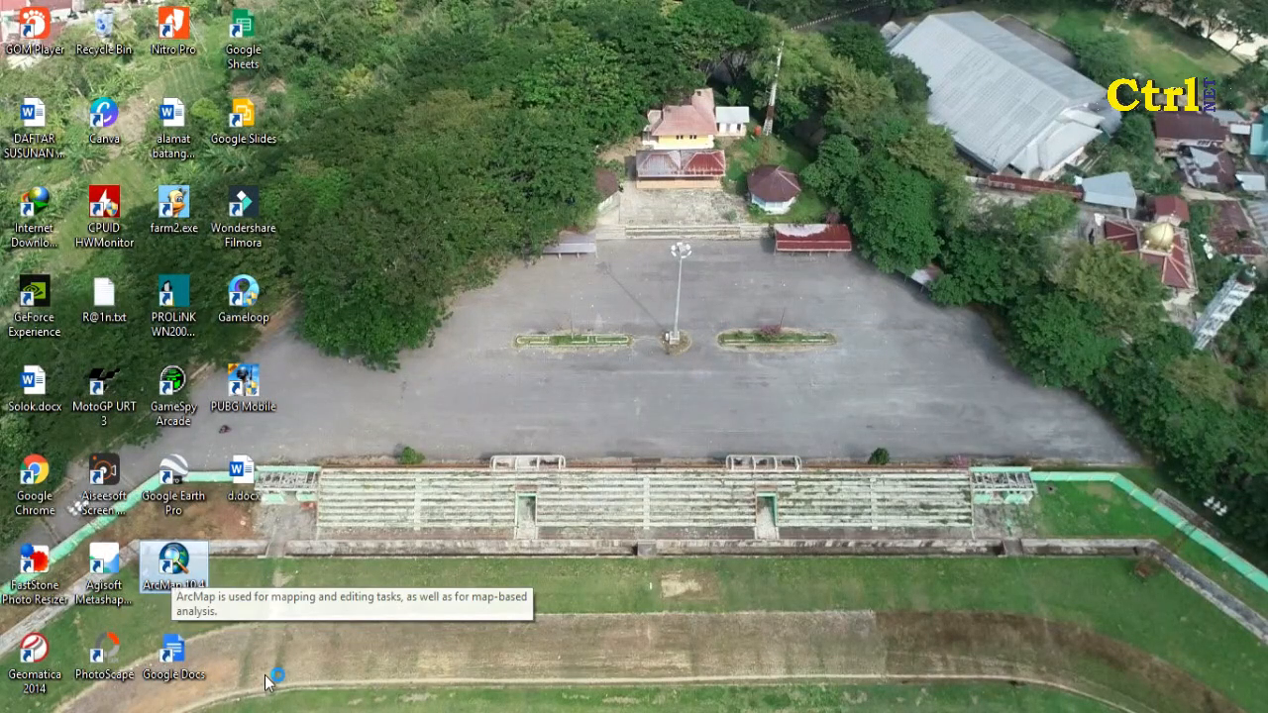
- Return to DroneDeploy in Chrome, set the export layer to Digital Terrain Model (DTM) and review its file types and the existing exports
mouse_move(143, 710)
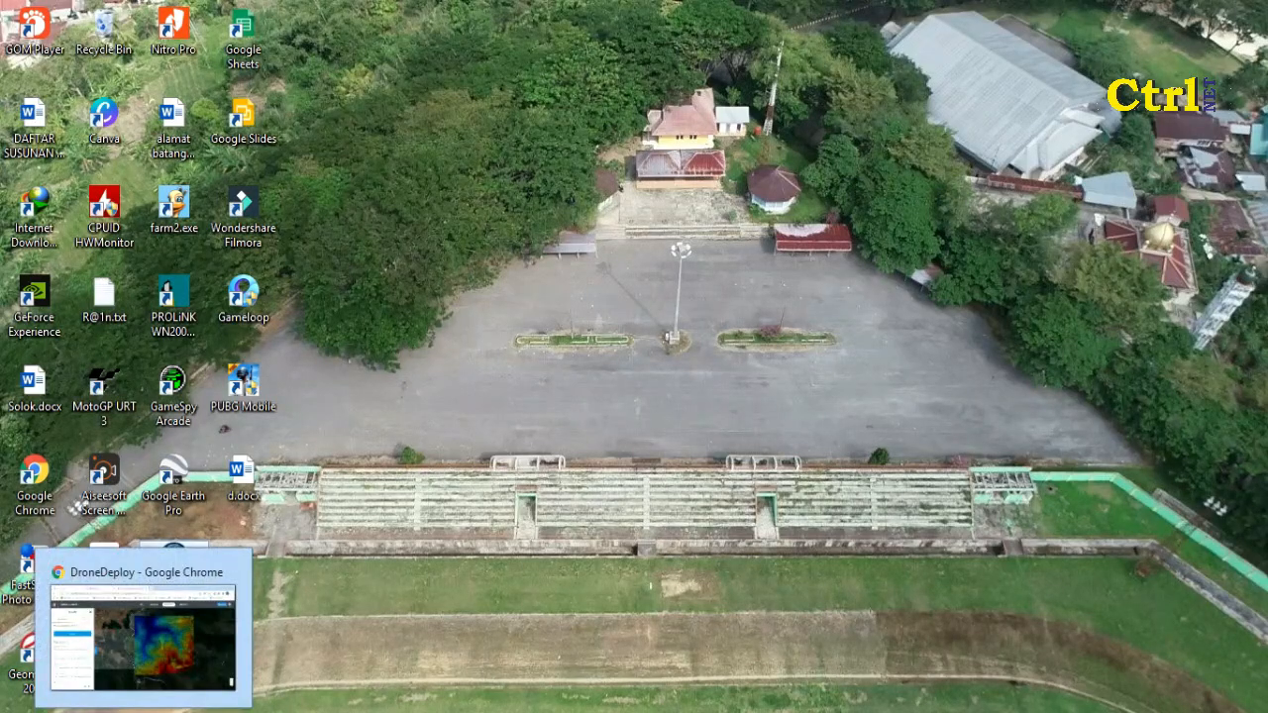
click(143, 634)
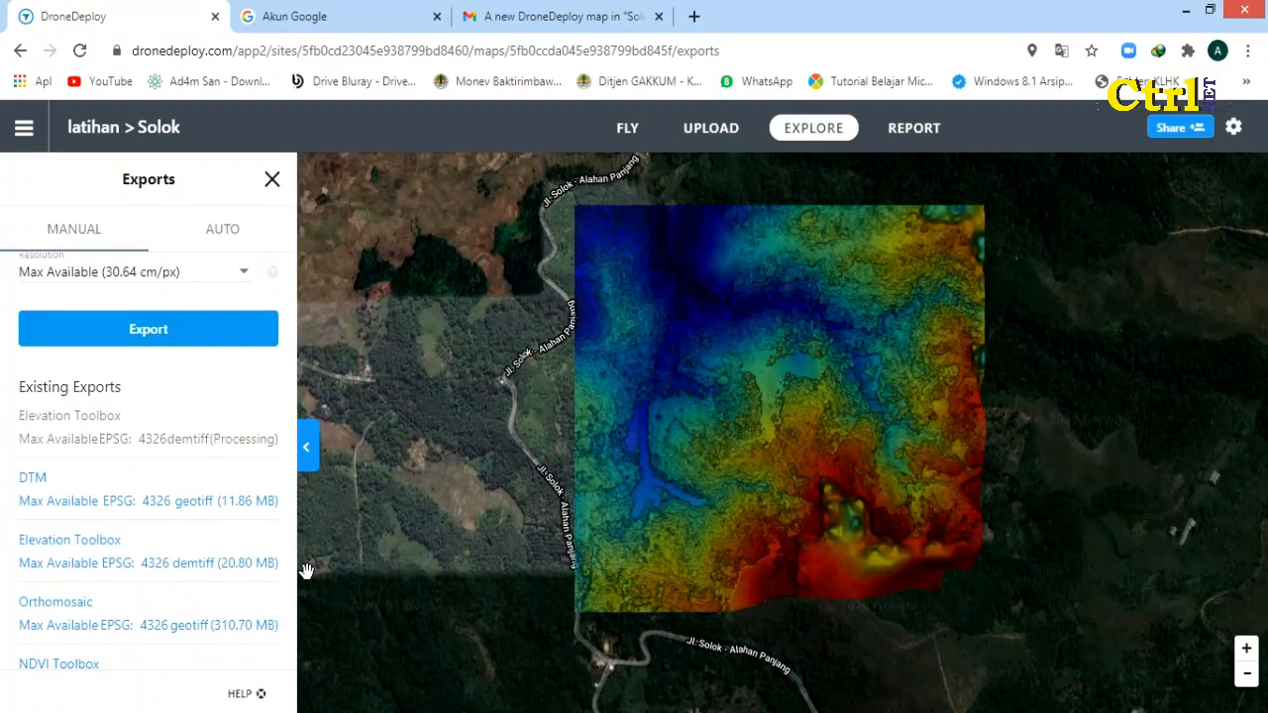
scroll(158, 495, up, 2)
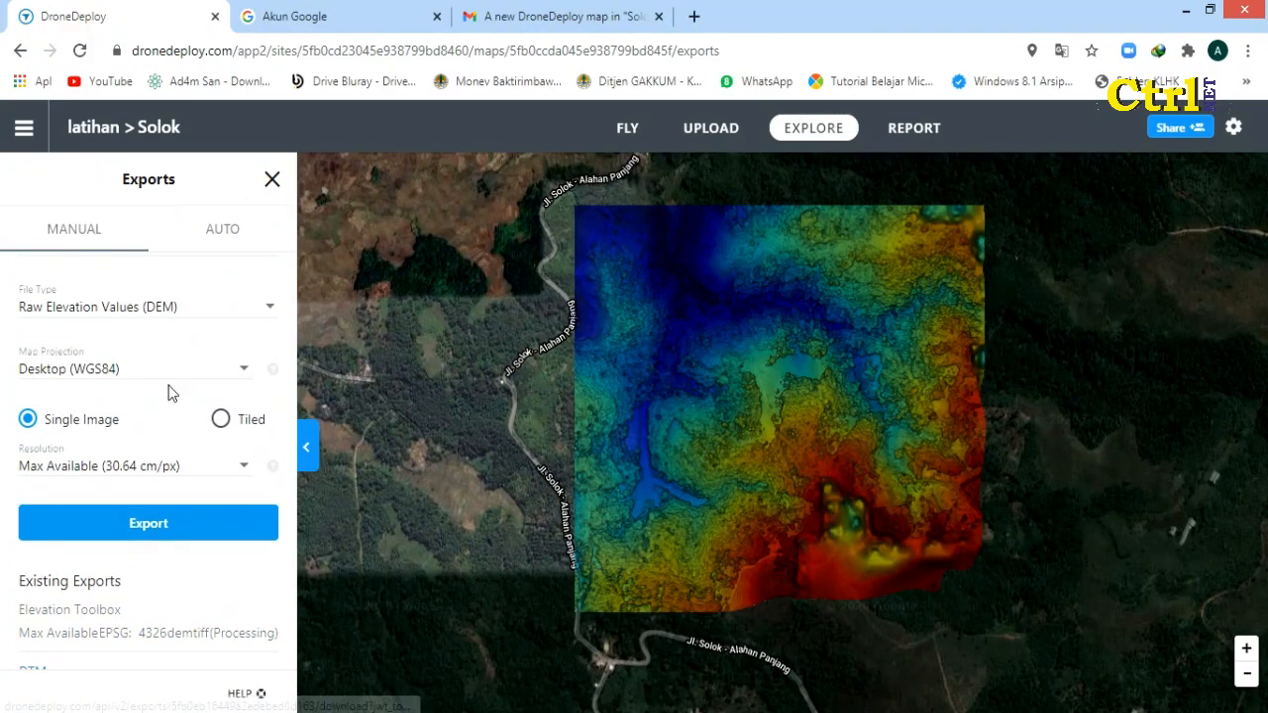
scroll(204, 332, up, 2)
click(213, 441)
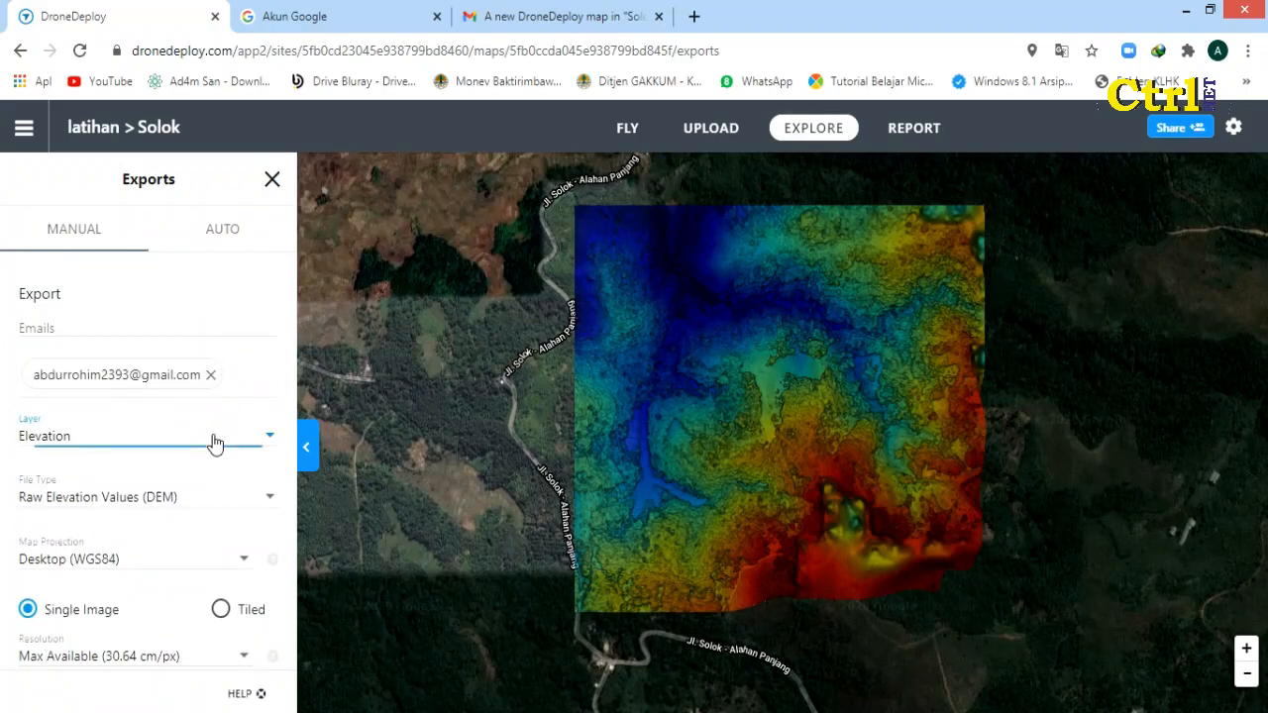
click(158, 482)
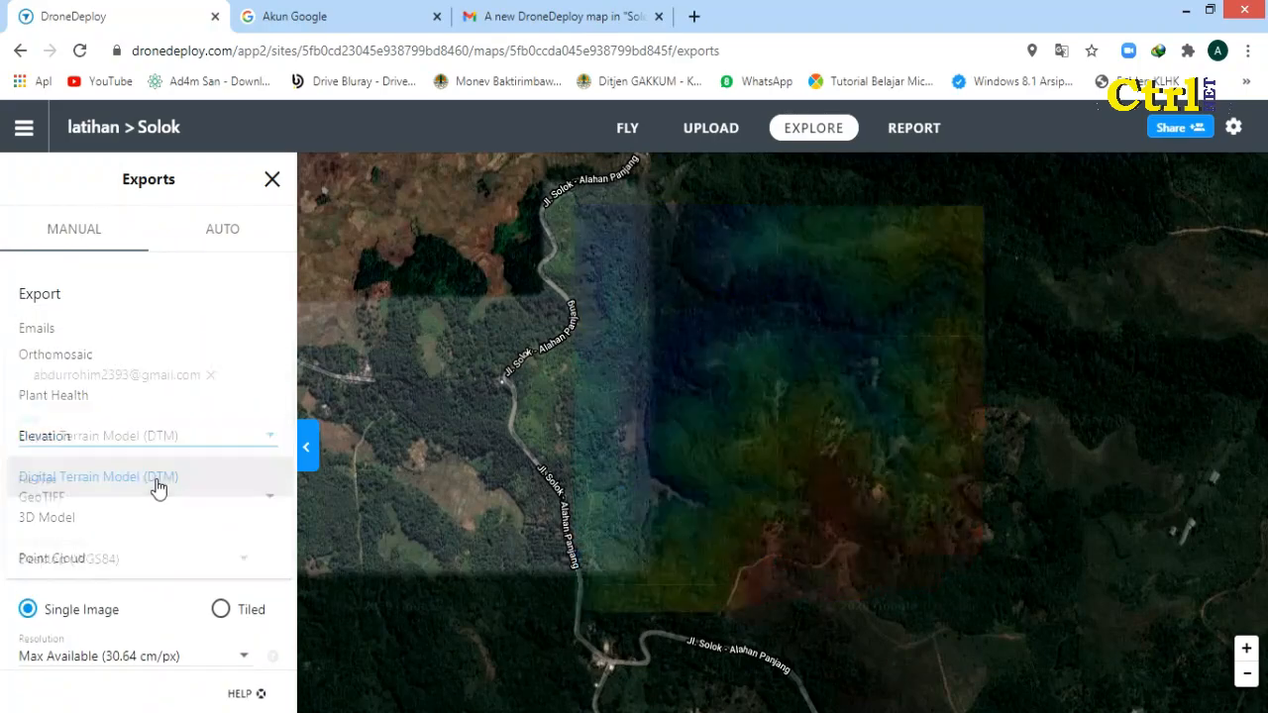
click(227, 498)
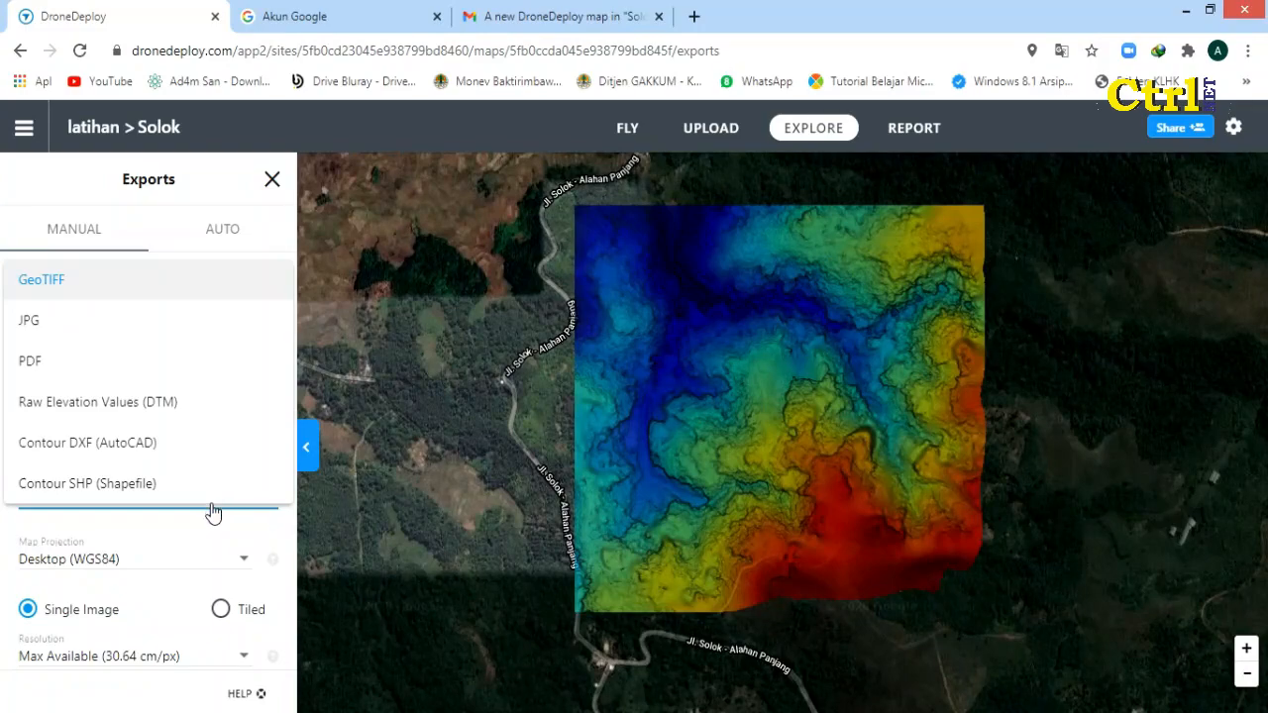
click(196, 530)
scroll(194, 528, down, 4)
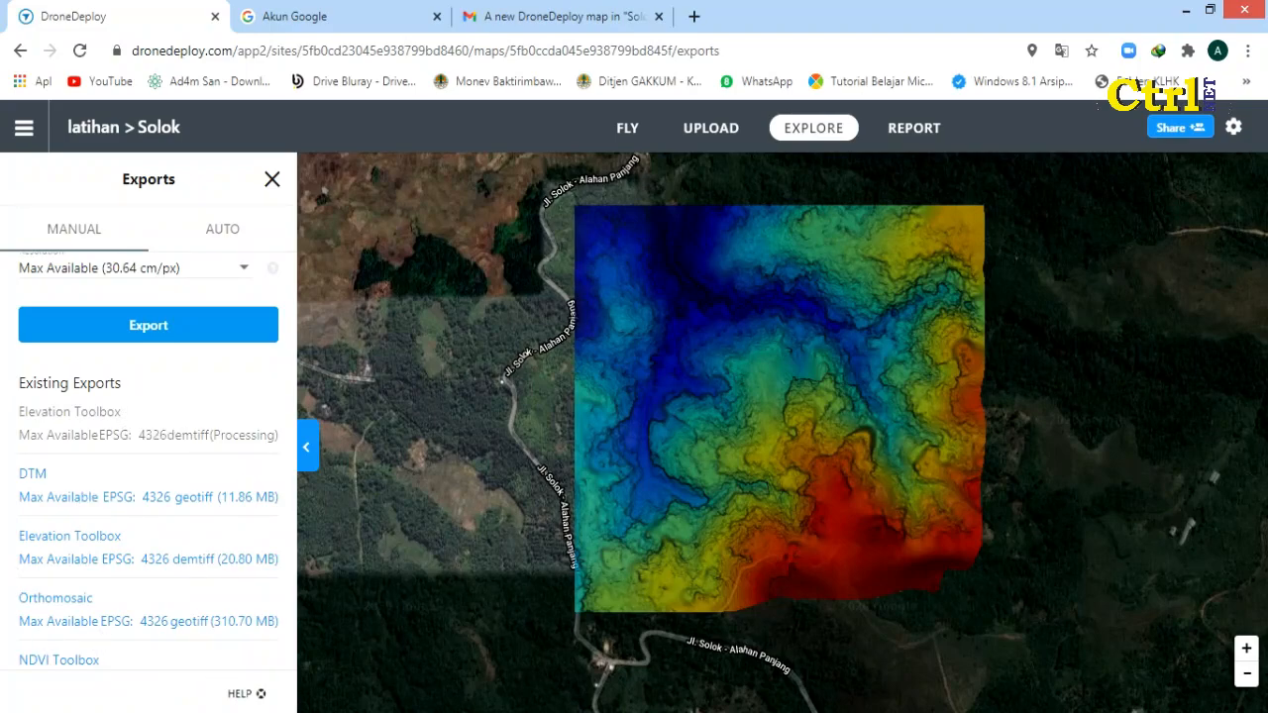
- Switch to File Explorer and open the D:\CTRL NET\LATIHAN folder holding the downloaded exports
key(alt+Tab)
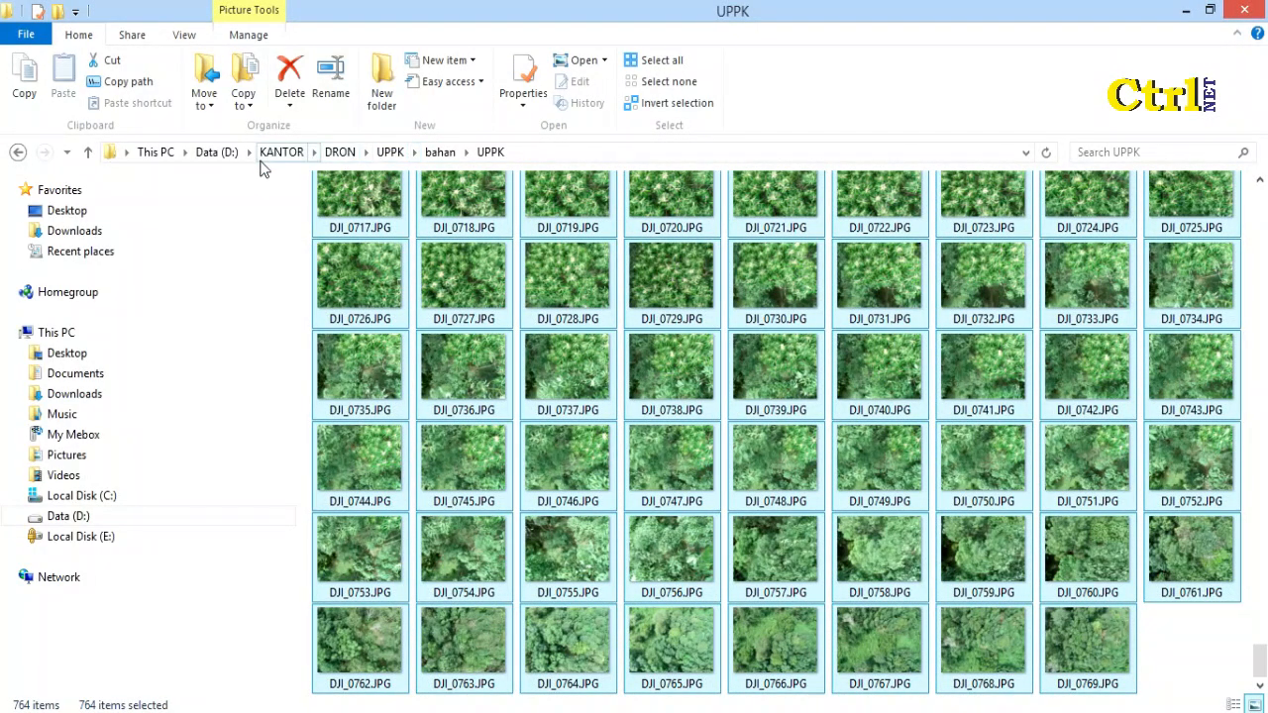
click(217, 152)
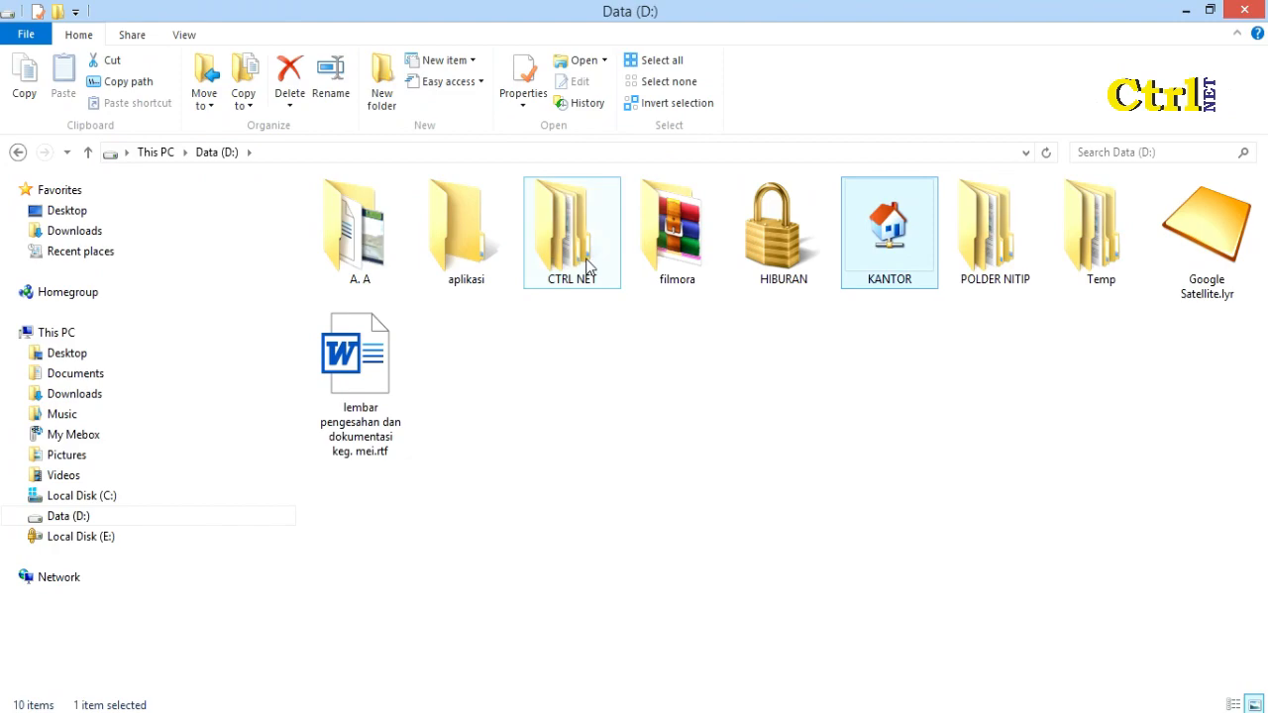
double_click(572, 218)
click(527, 239)
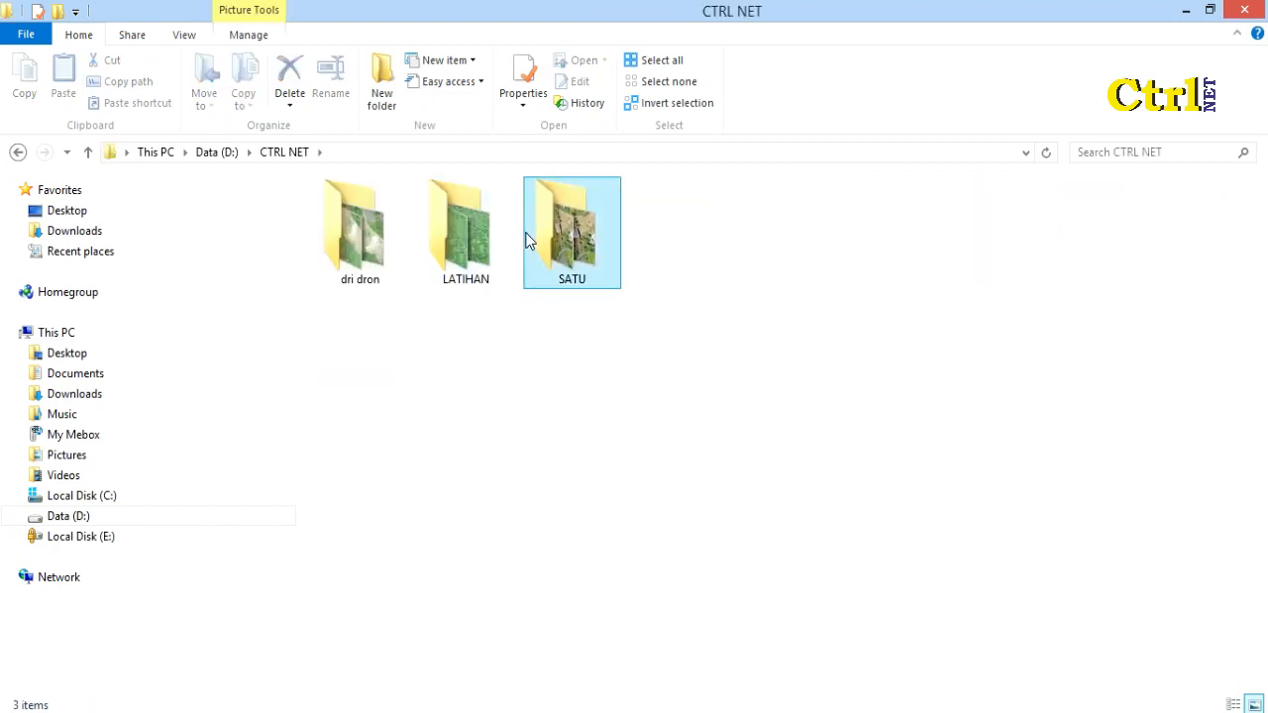
double_click(451, 235)
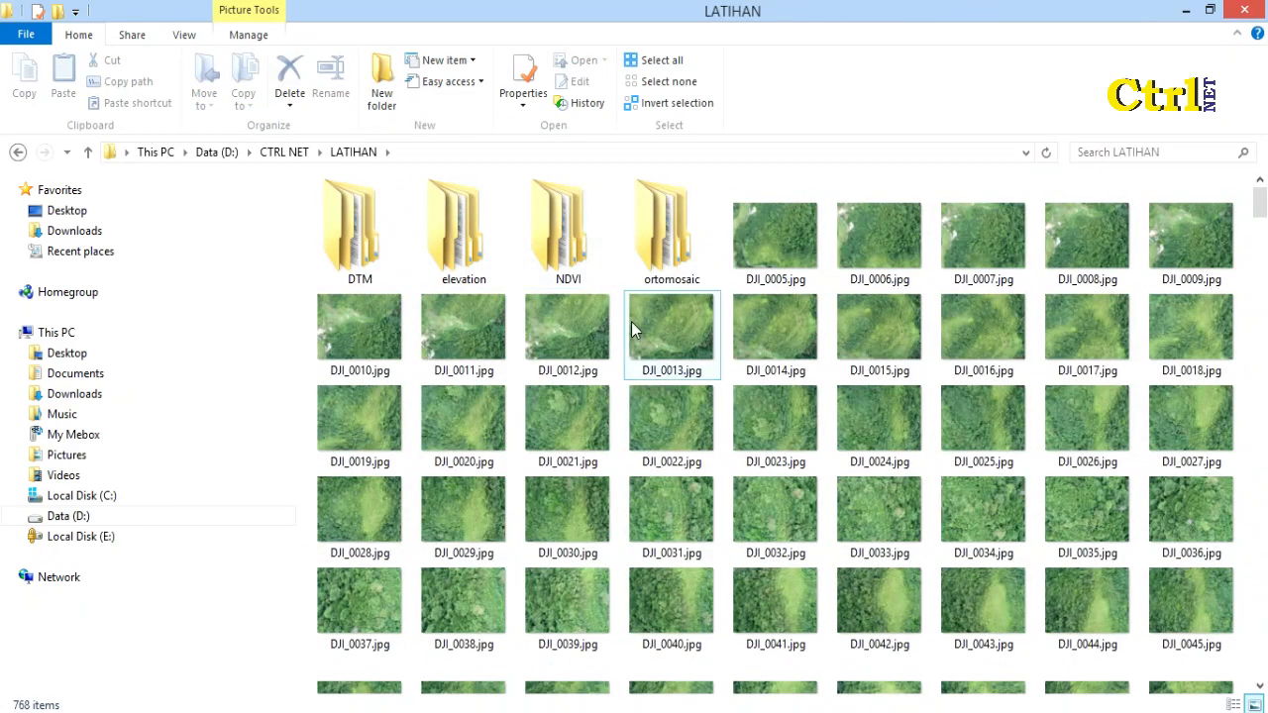
- Extract the kebunmasyarakat orthomosaic zip directly into the ortomosaic folder
double_click(649, 270)
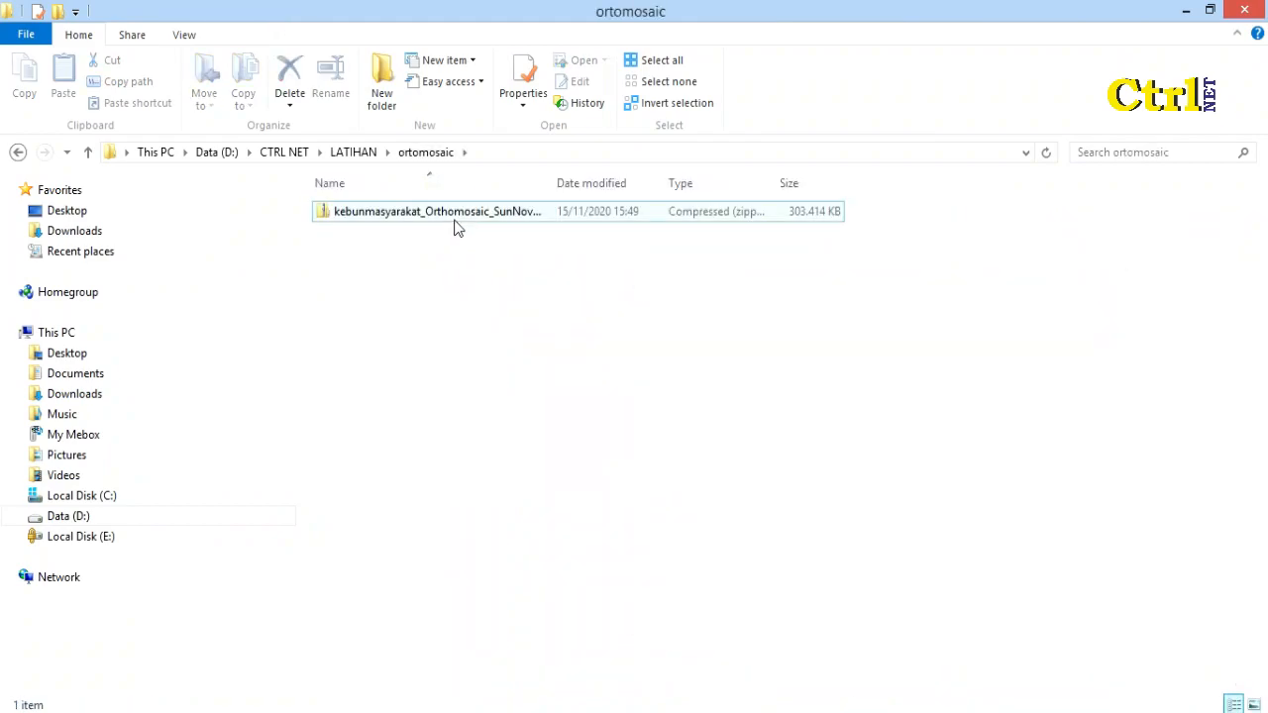
click(455, 227)
right_click(457, 227)
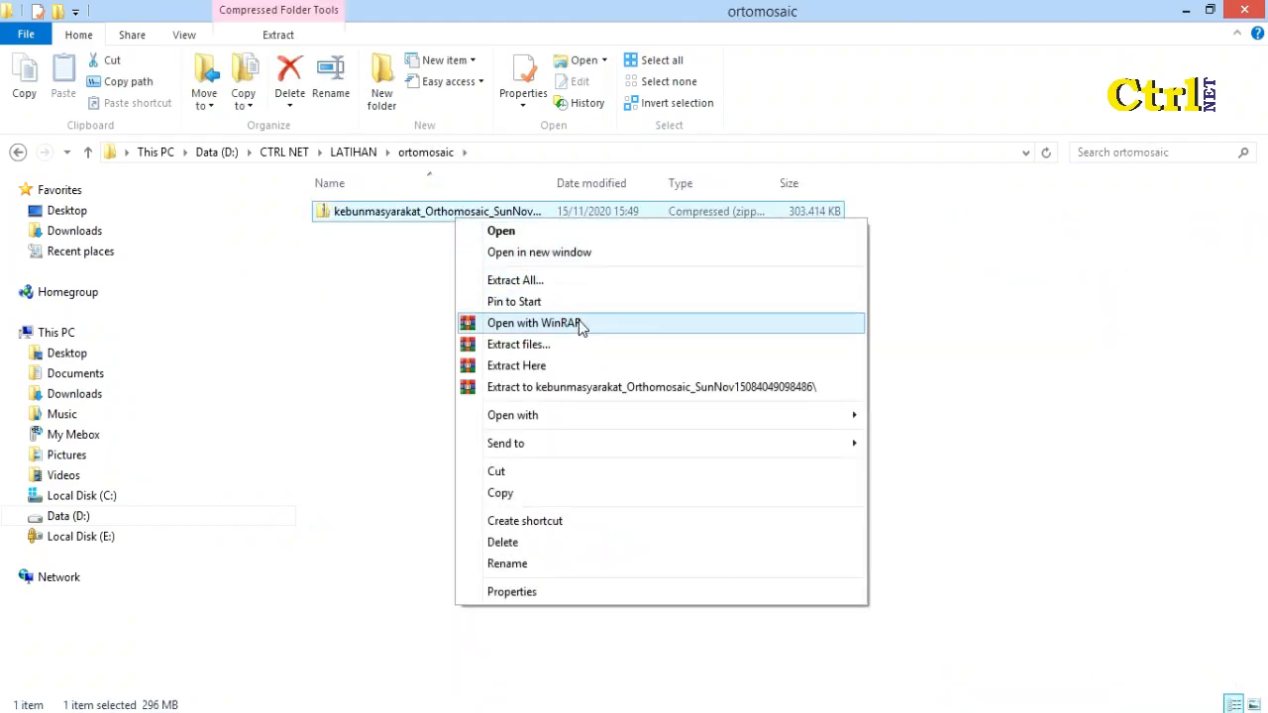
click(586, 367)
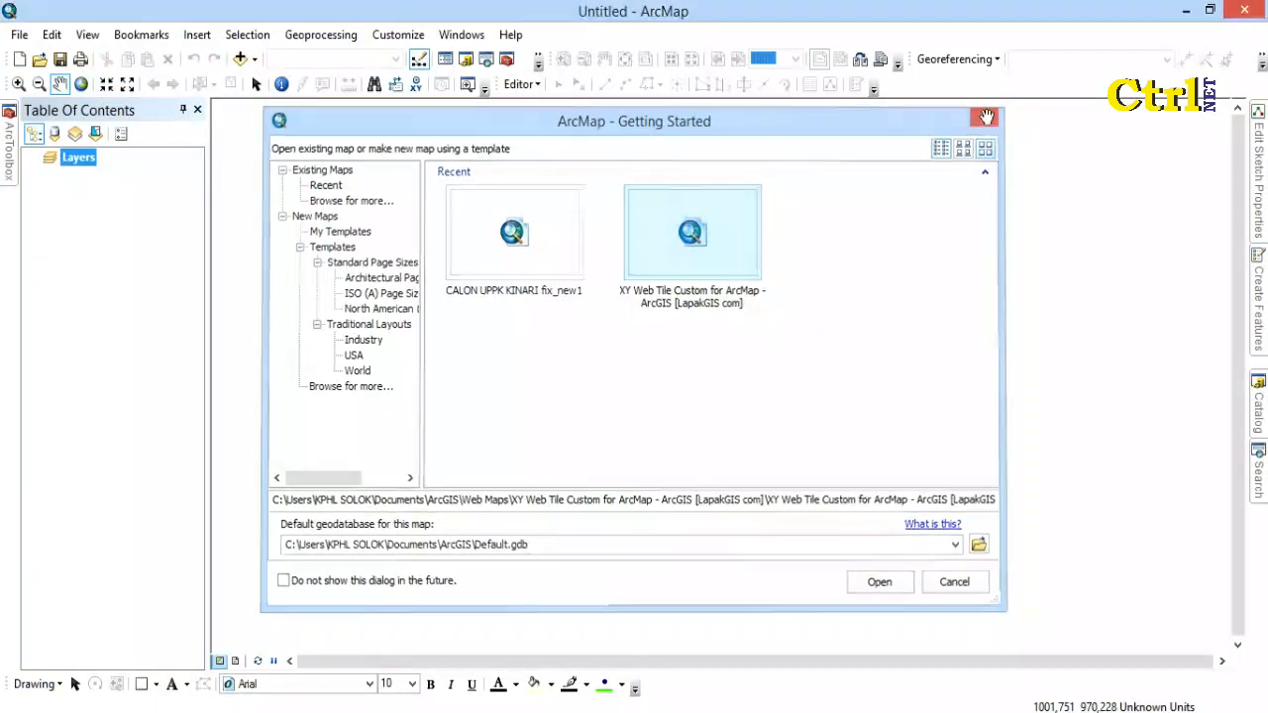
- In ArcMap, dismiss the Getting Started dialog and add the kebunmasyarakat orthomosaic TIF from LATIHAN\ortomosaic to Layers
key(Escape)
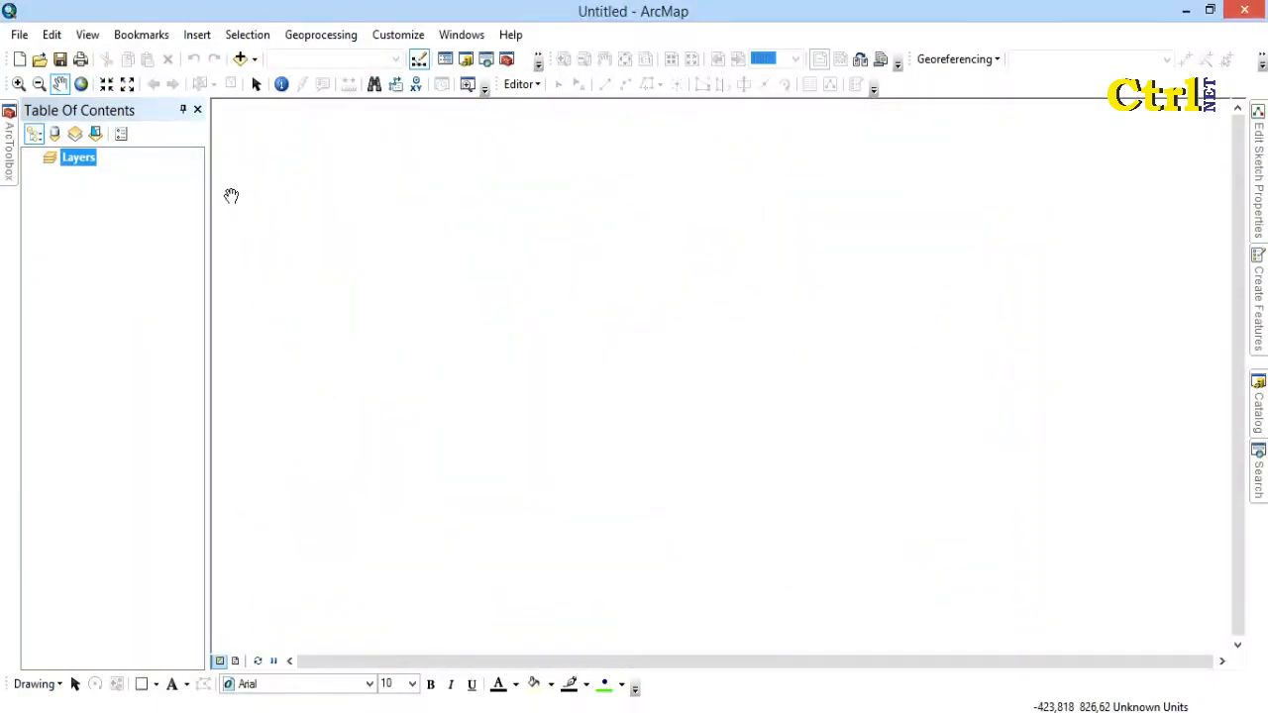
right_click(76, 166)
click(114, 175)
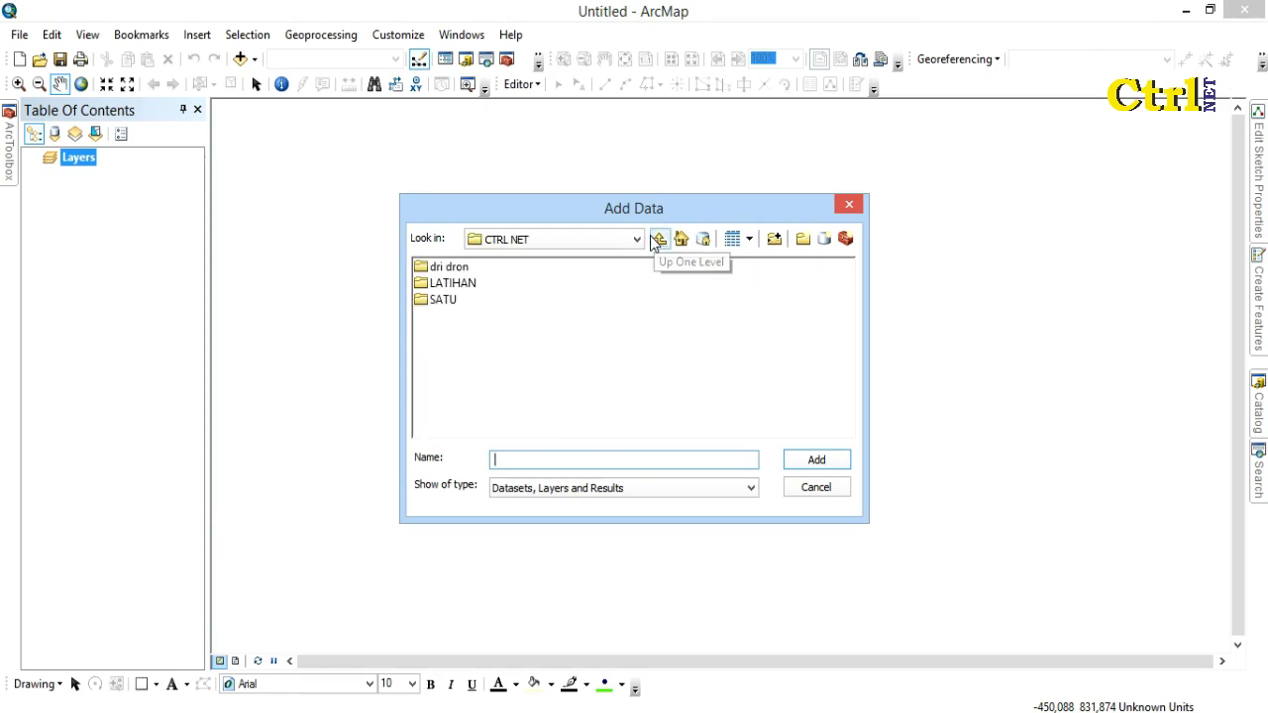
click(447, 285)
double_click(448, 285)
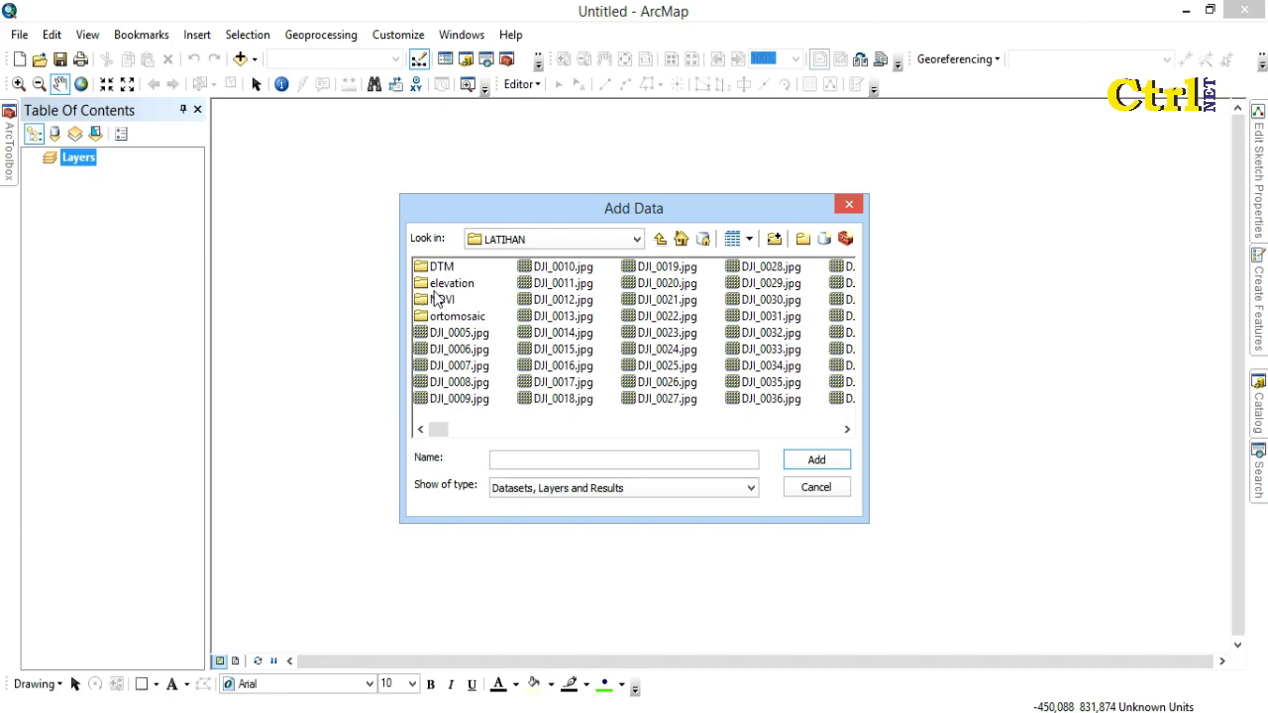
double_click(457, 317)
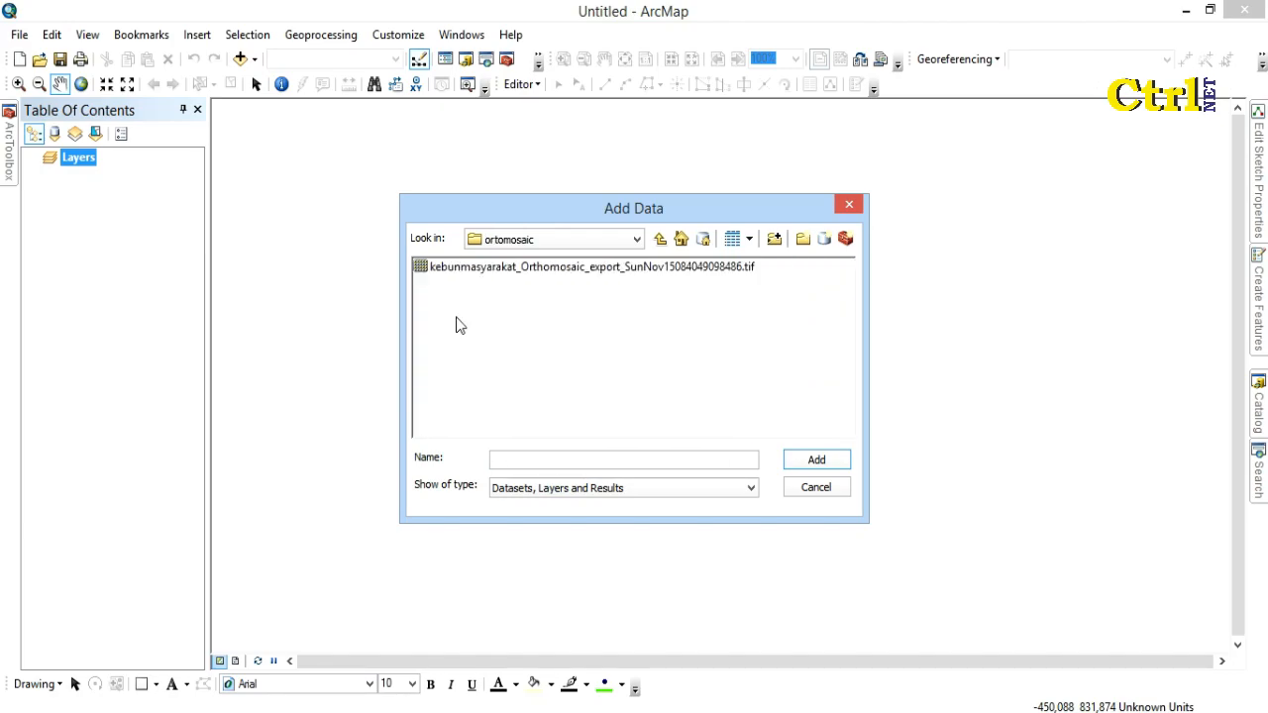
click(492, 277)
click(816, 459)
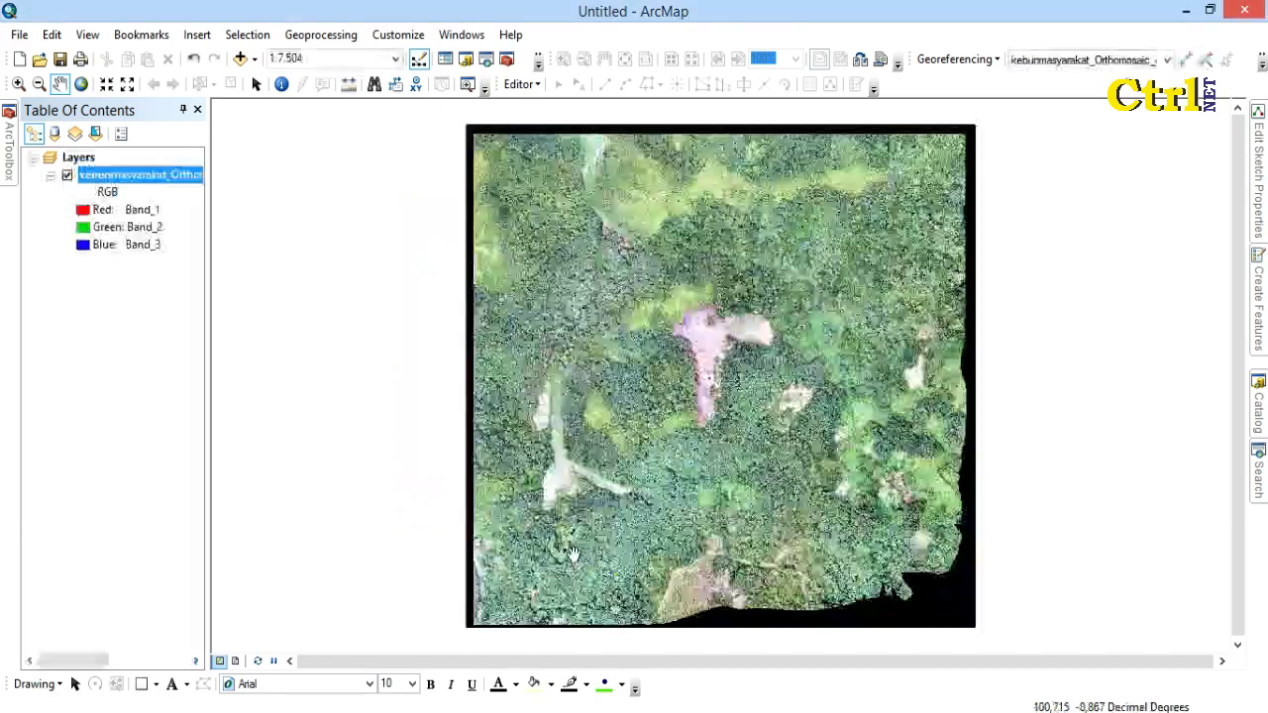
- Examine the orthomosaic's detail around the central cleared area at several scales, from close-up to full extent
scroll(697, 388, up, 2)
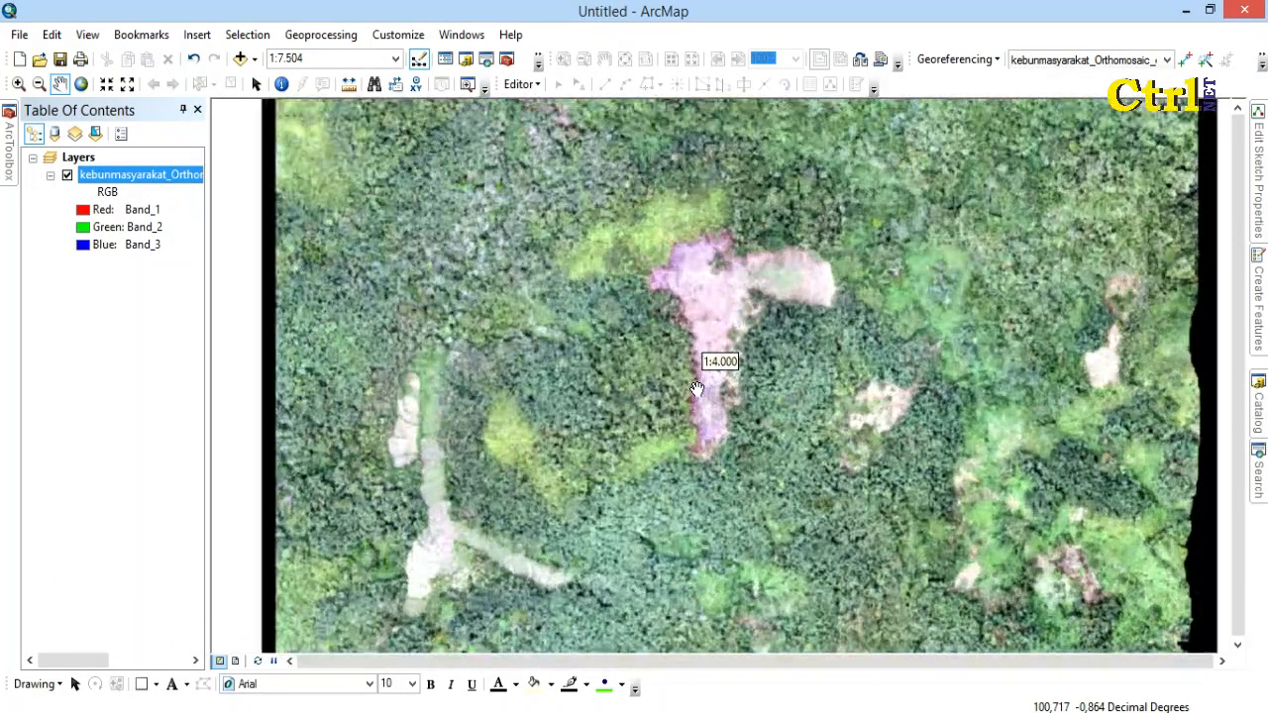
scroll(728, 363, up, 2)
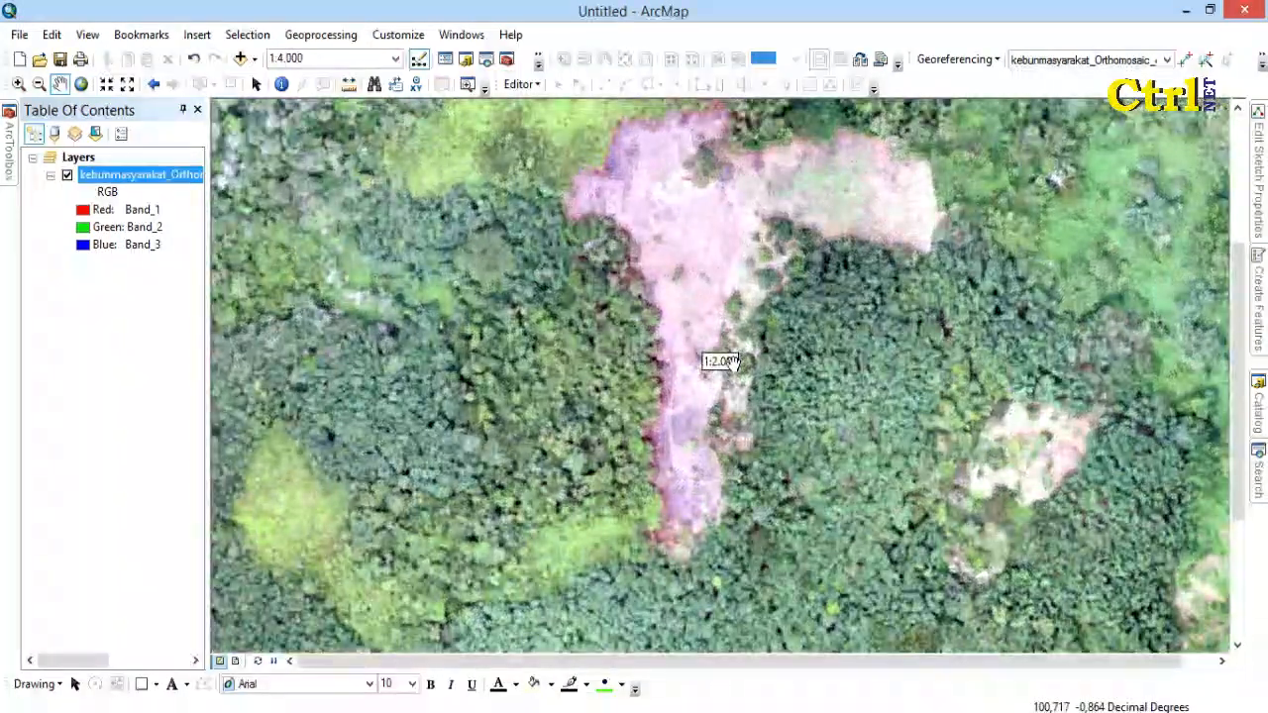
scroll(698, 377, down, 1)
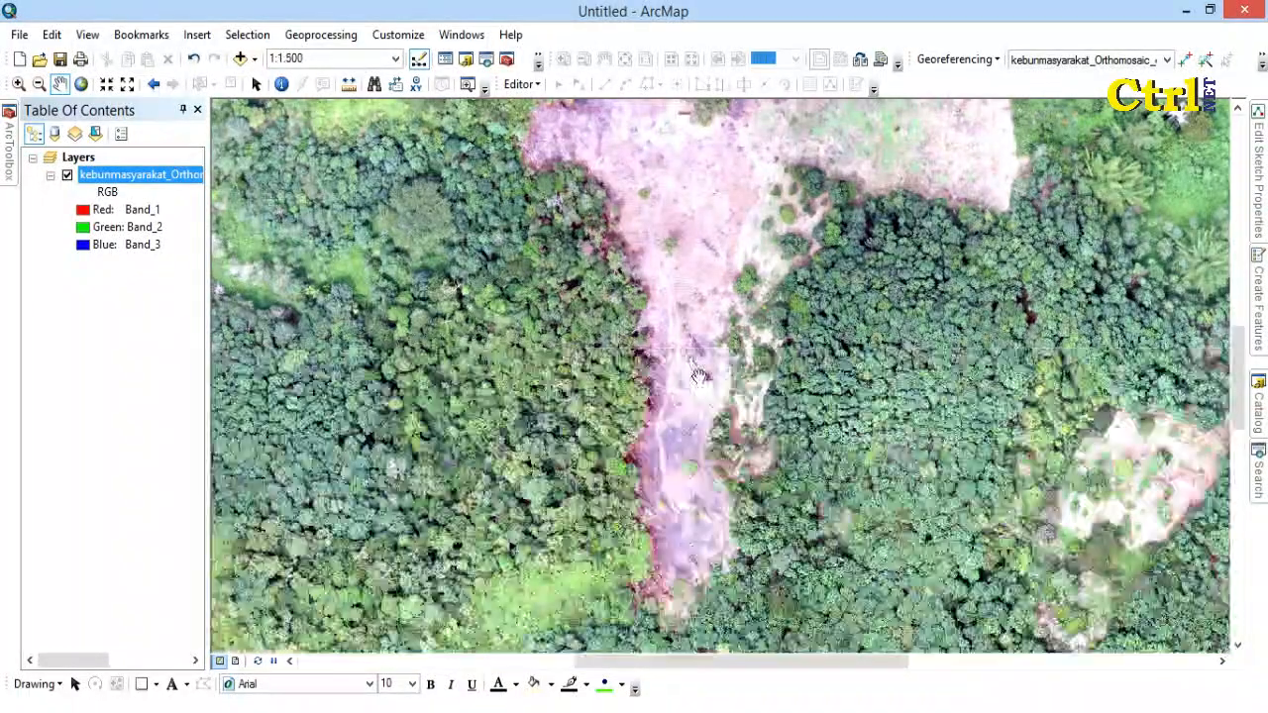
scroll(699, 377, down, 2)
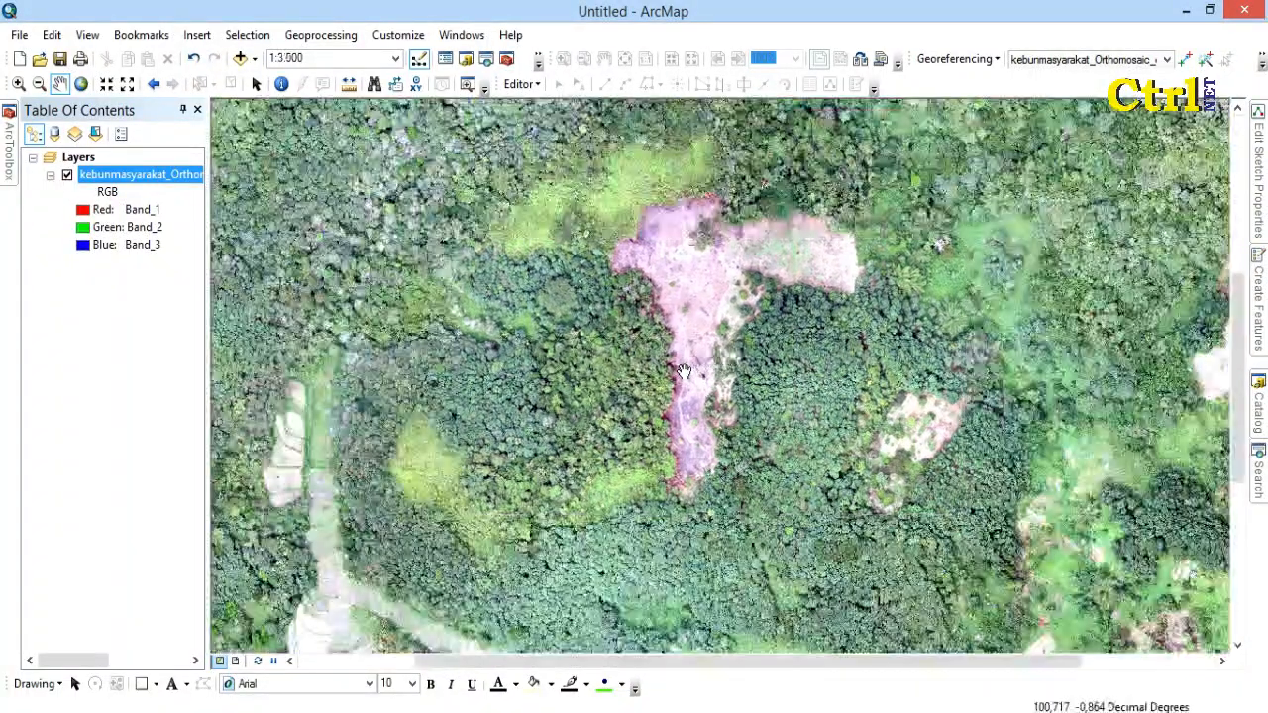
scroll(684, 372, down, 1)
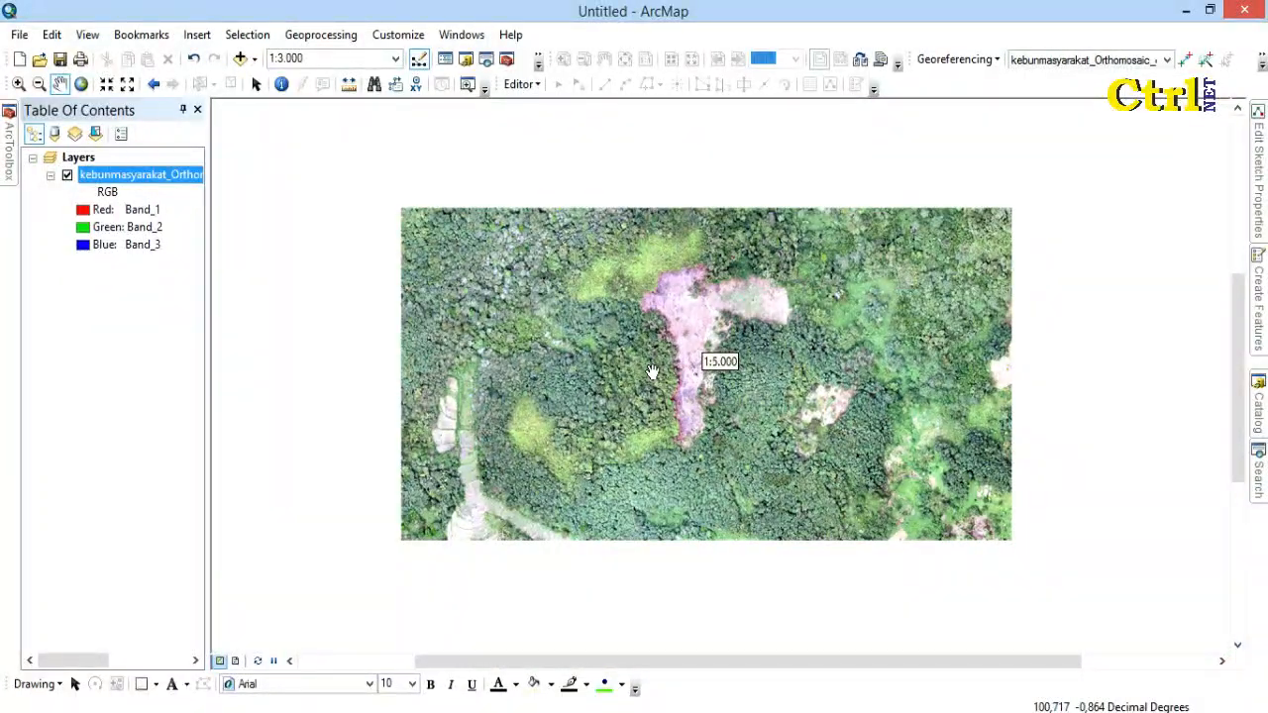
scroll(651, 371, down, 1)
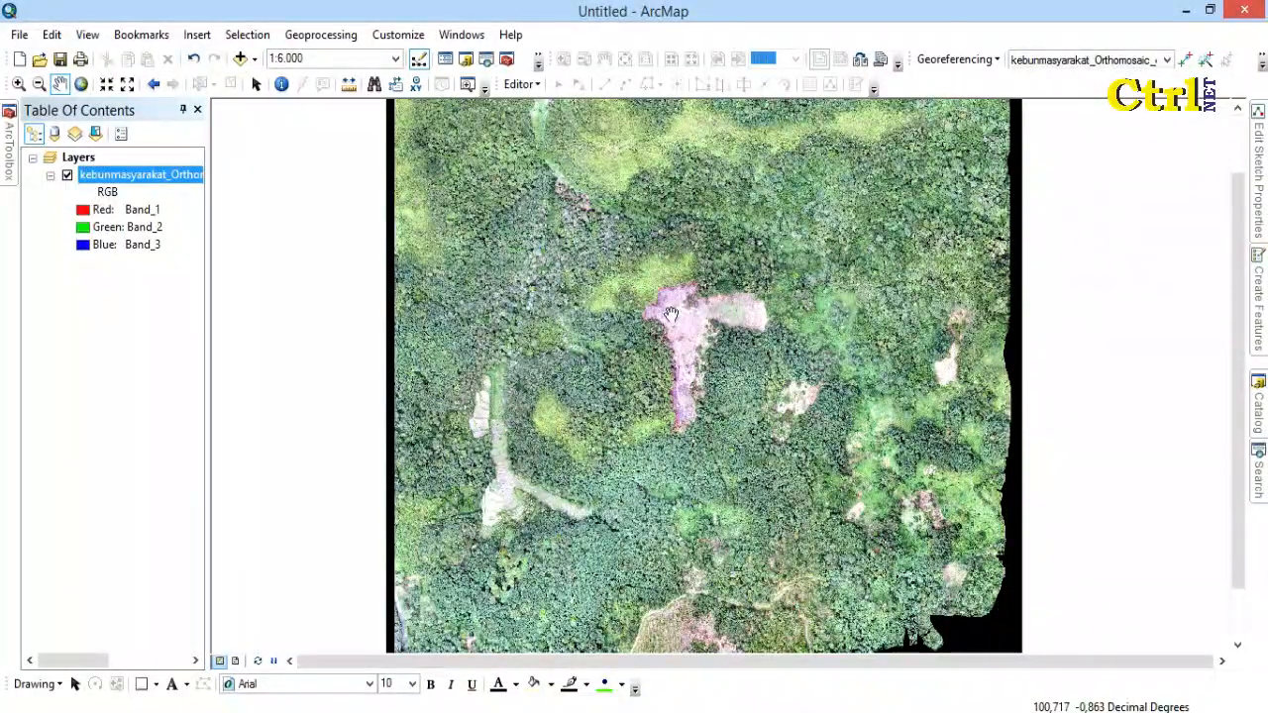
scroll(653, 327, down, 3)
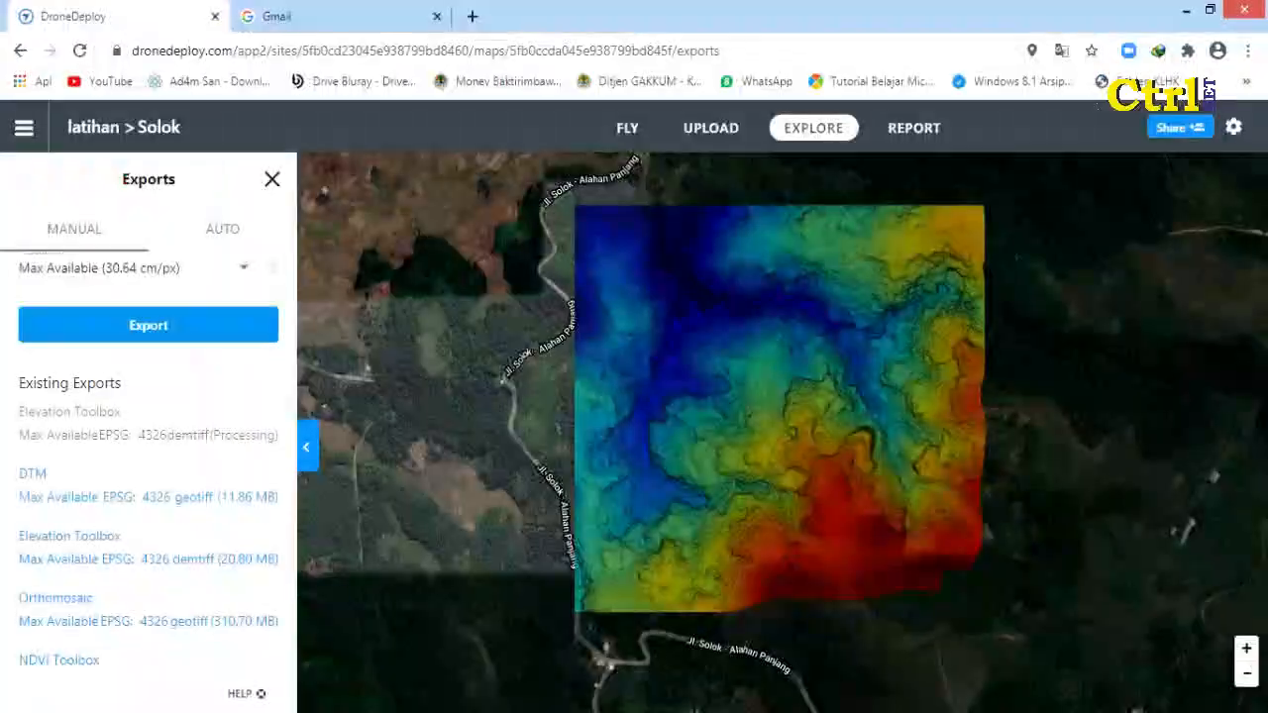
- Switch to DroneDeploy in Chrome and review the layer choices in the export settings
scroll(222, 392, up, 4)
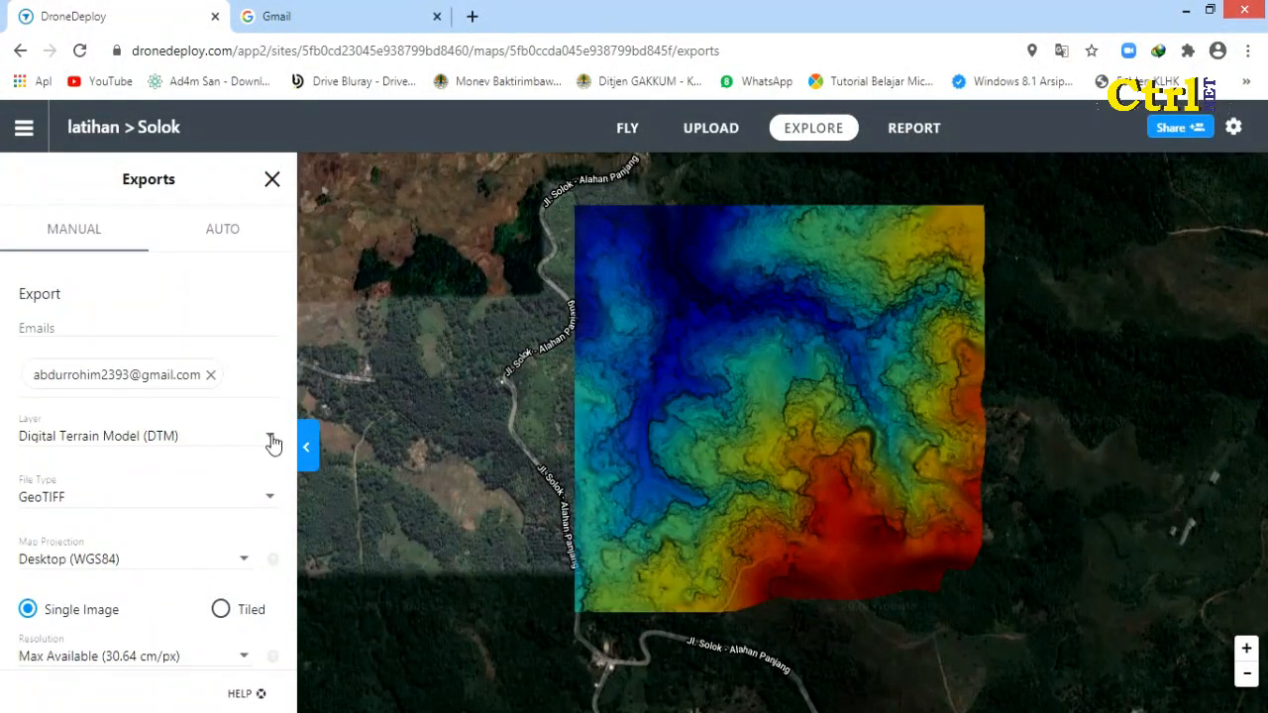
click(269, 441)
click(90, 317)
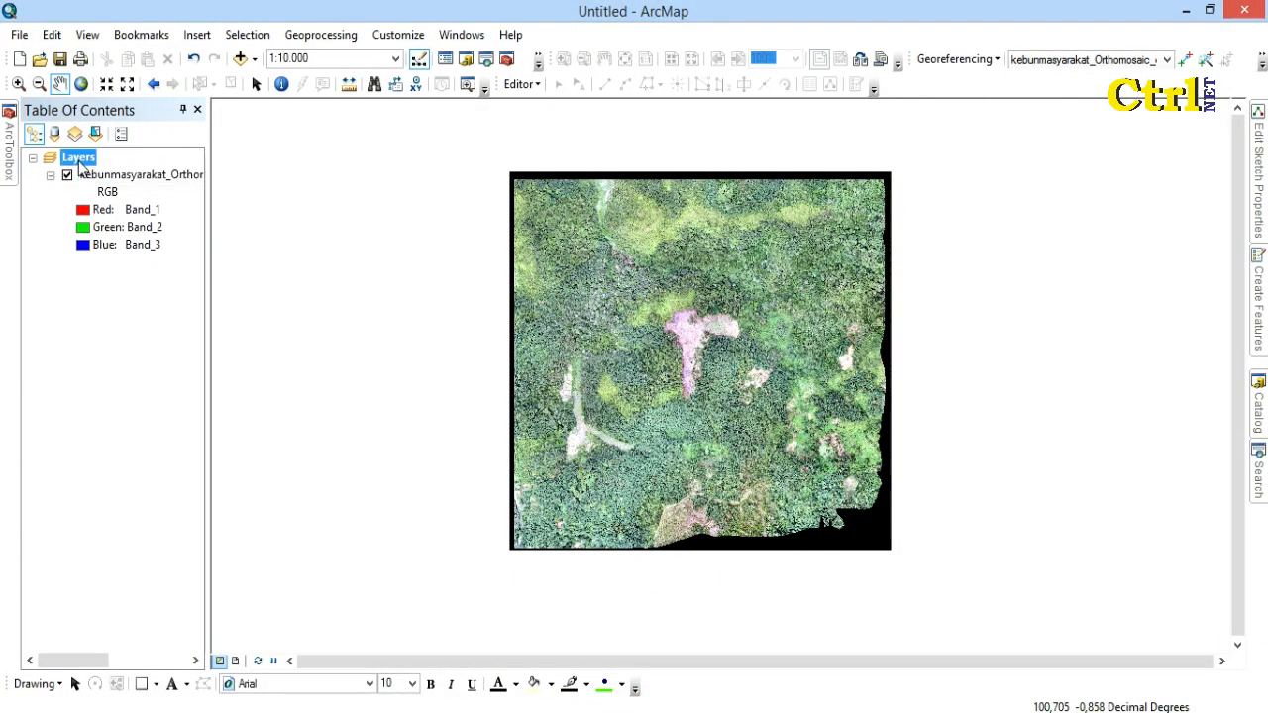
- Back in ArcMap, start adding data to Layers and browse from the ortomosaic folder through KANTOR to the UPPK folder
right_click(81, 167)
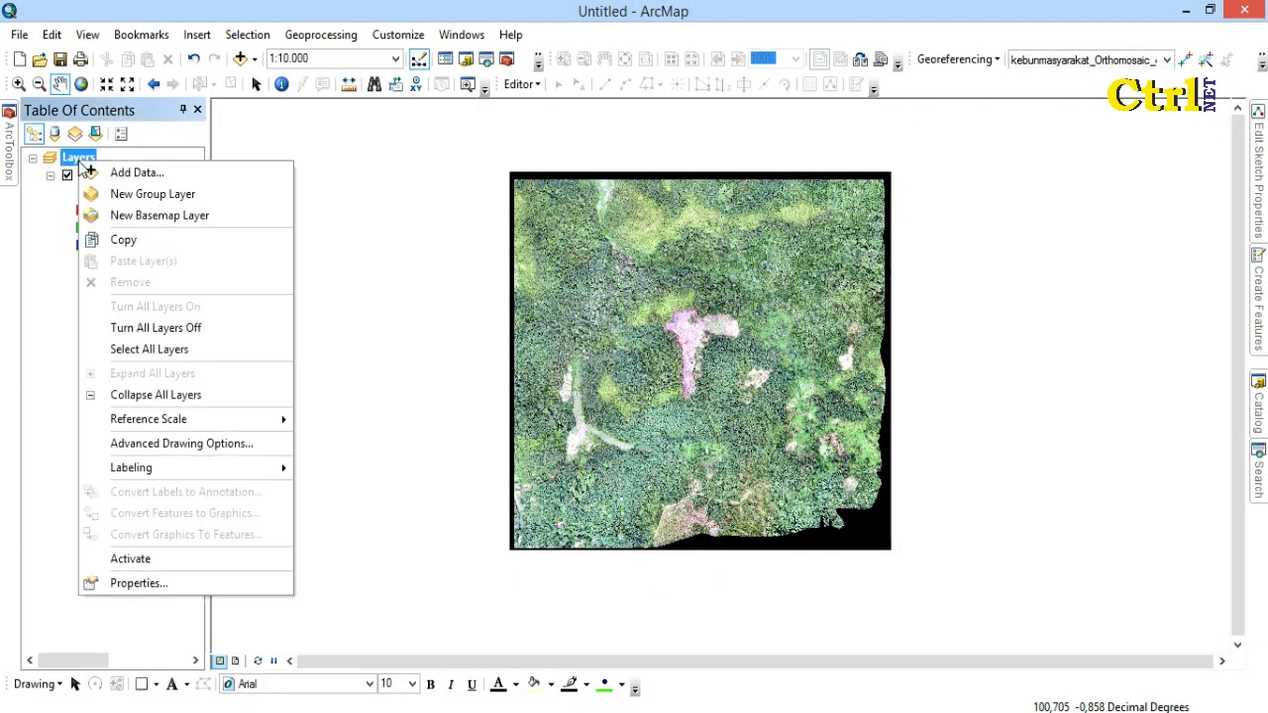
click(155, 172)
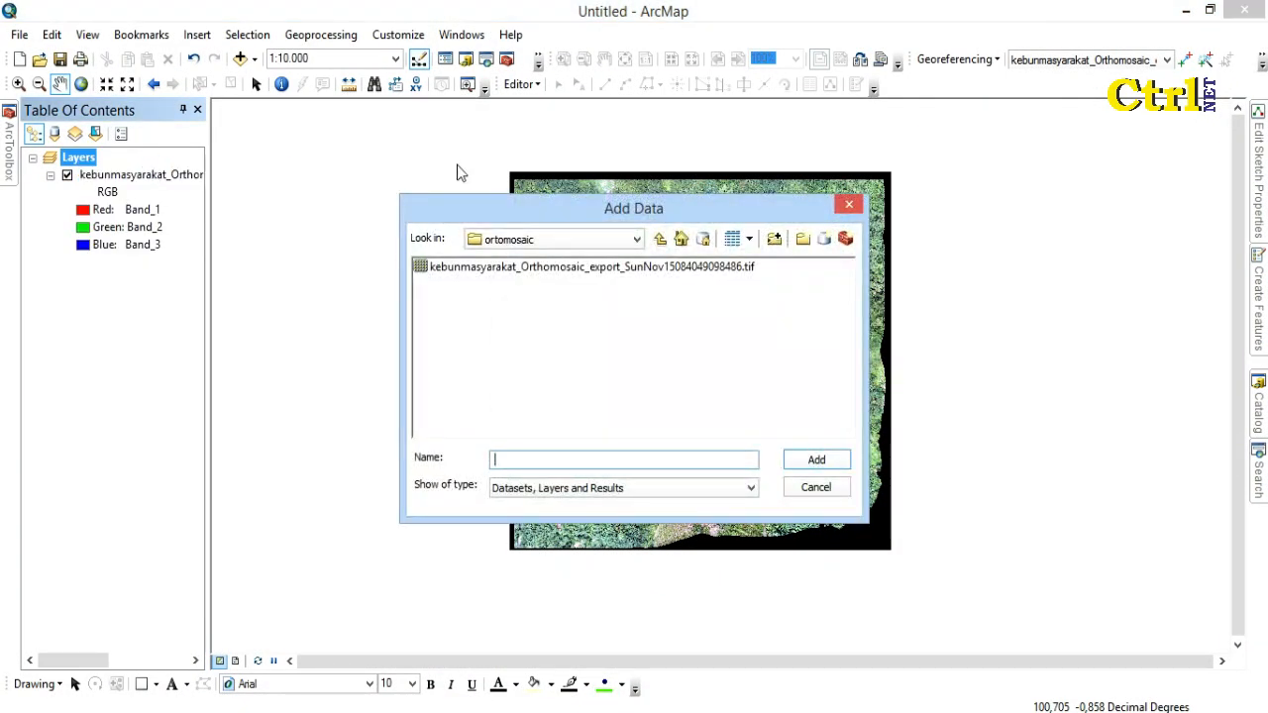
click(659, 240)
click(659, 240)
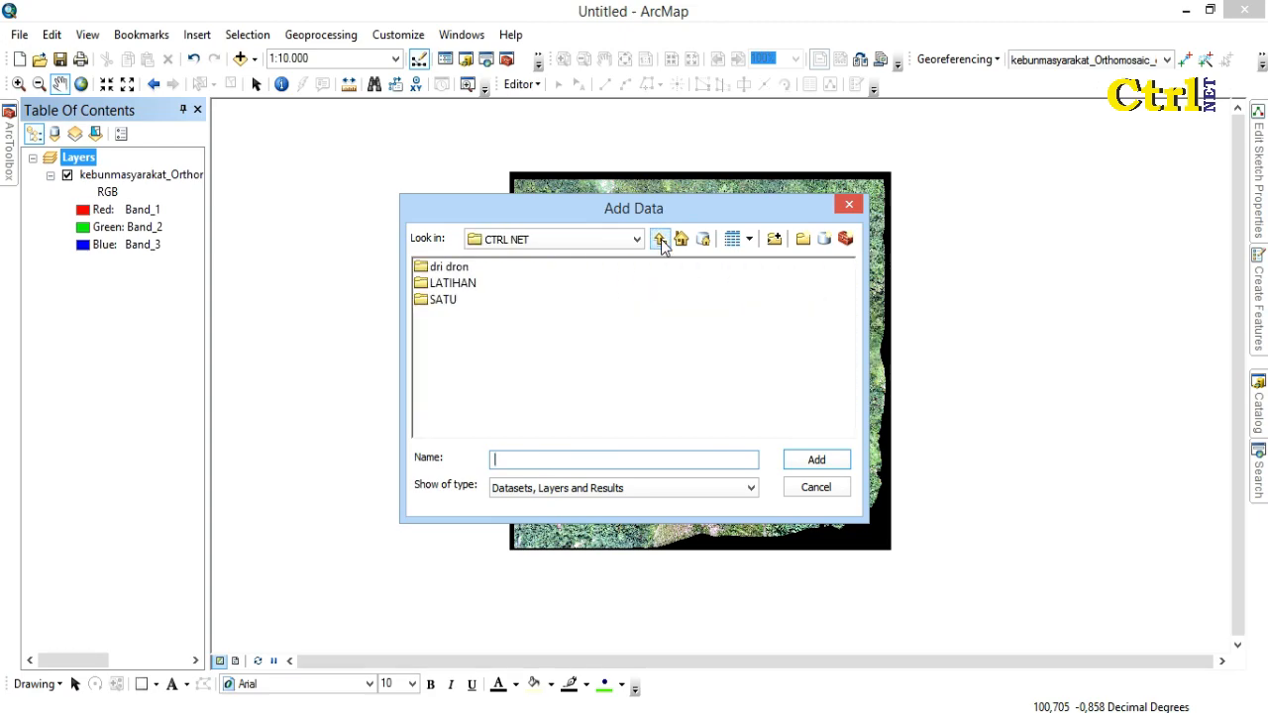
click(659, 240)
click(451, 350)
double_click(451, 349)
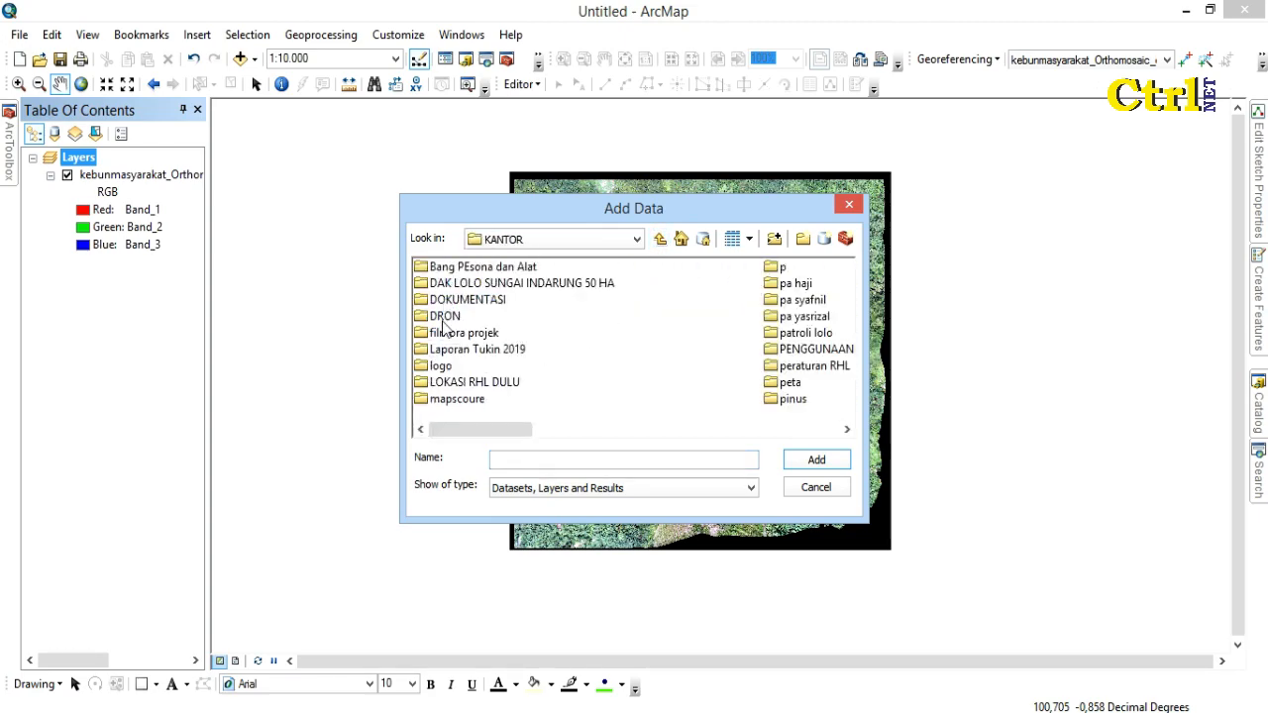
double_click(446, 317)
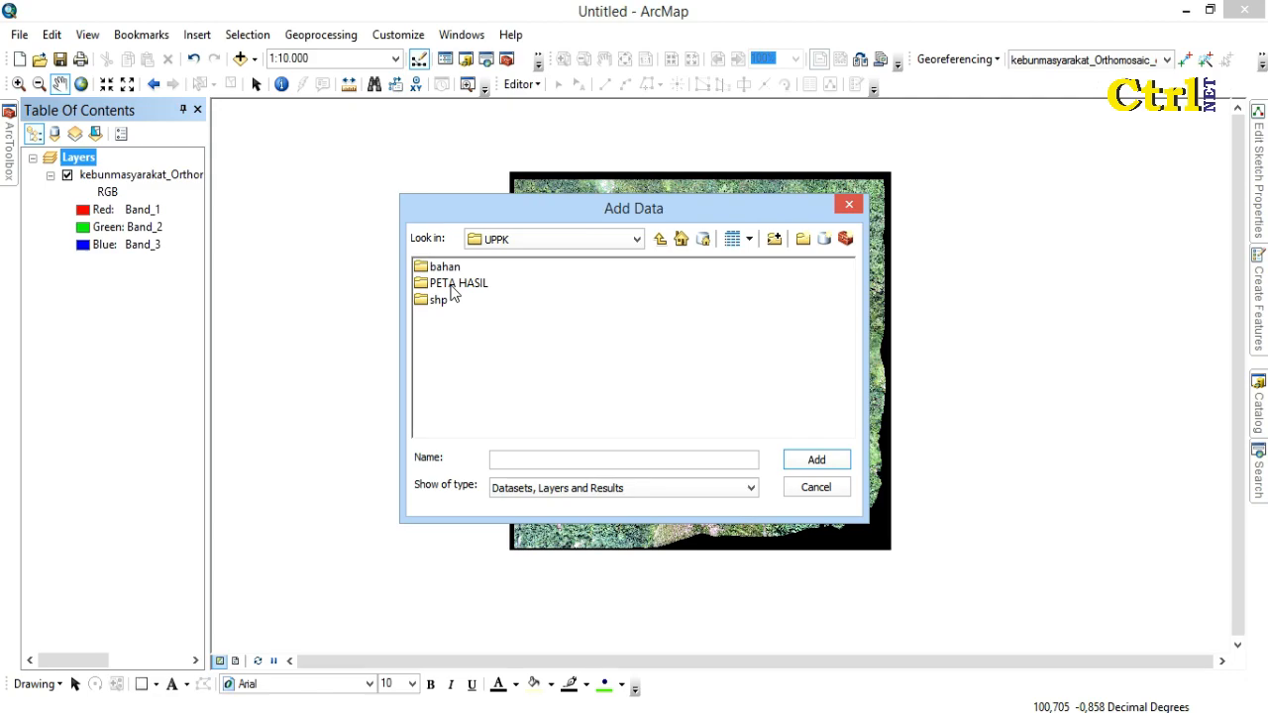
- Add the Ladang field boundary shapefile from the FIX folder inside UPPK's shp folder to the map
double_click(456, 283)
click(660, 240)
double_click(438, 300)
double_click(439, 267)
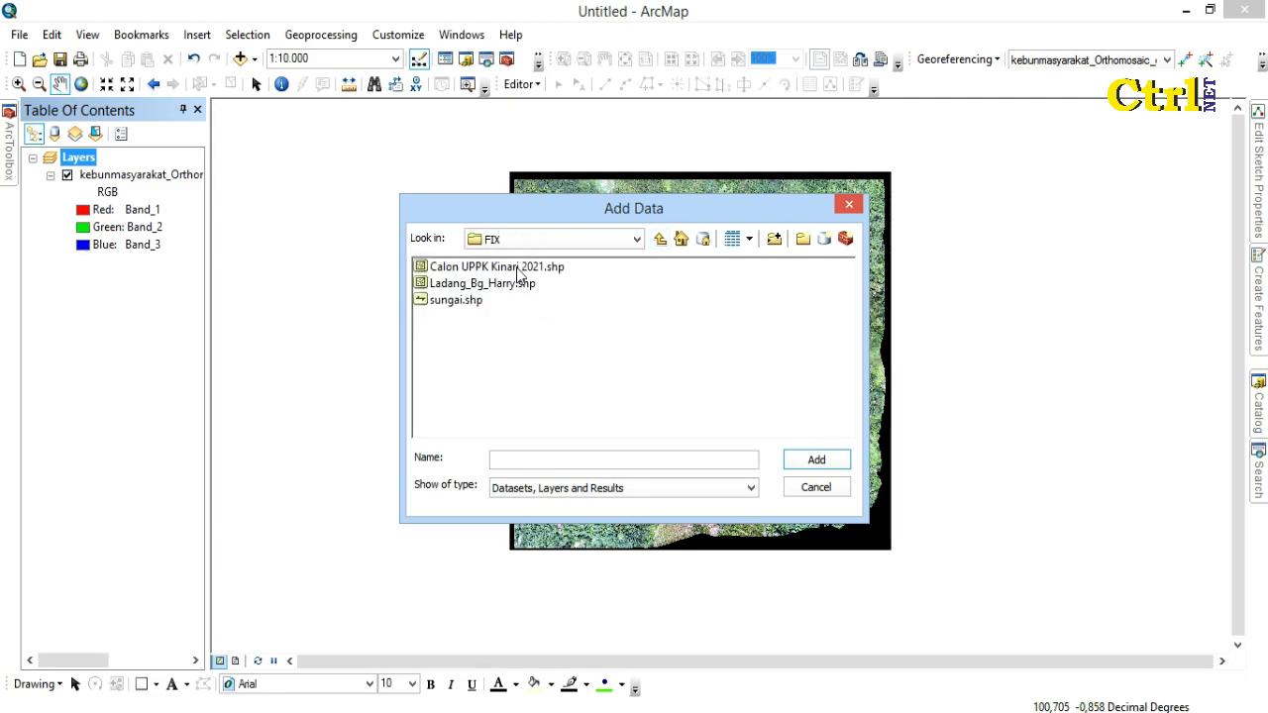
click(512, 284)
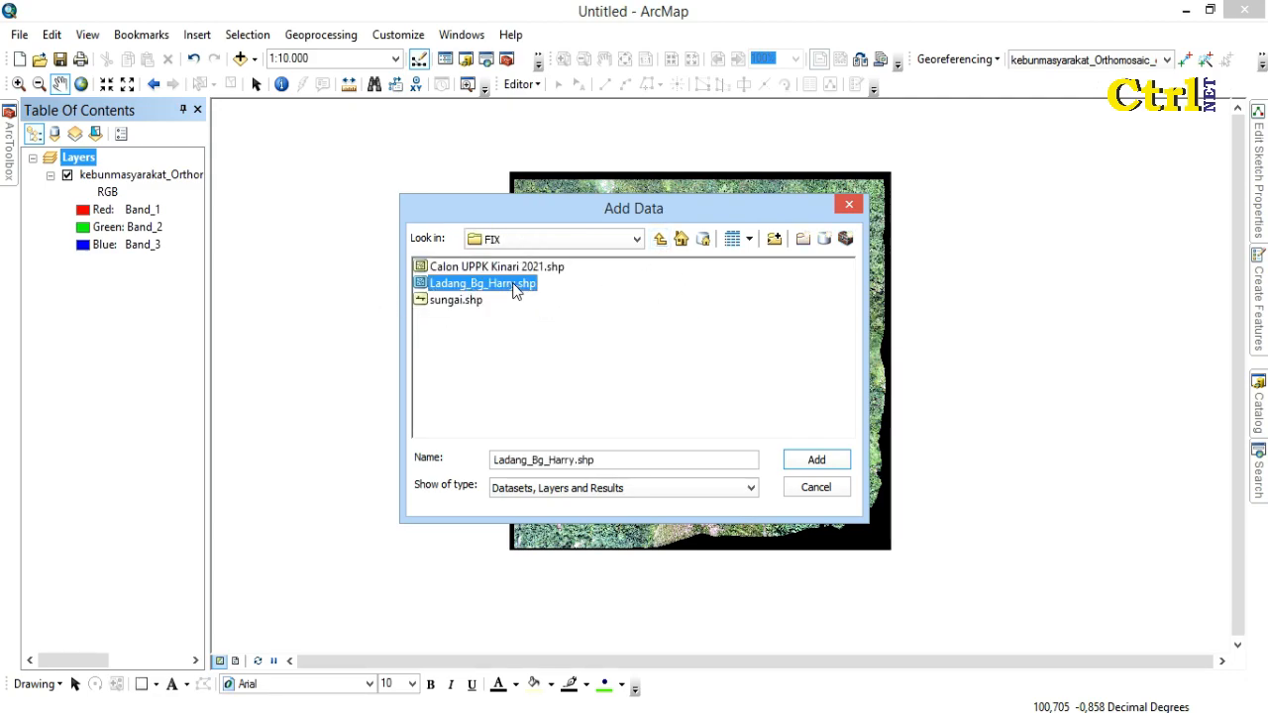
click(828, 462)
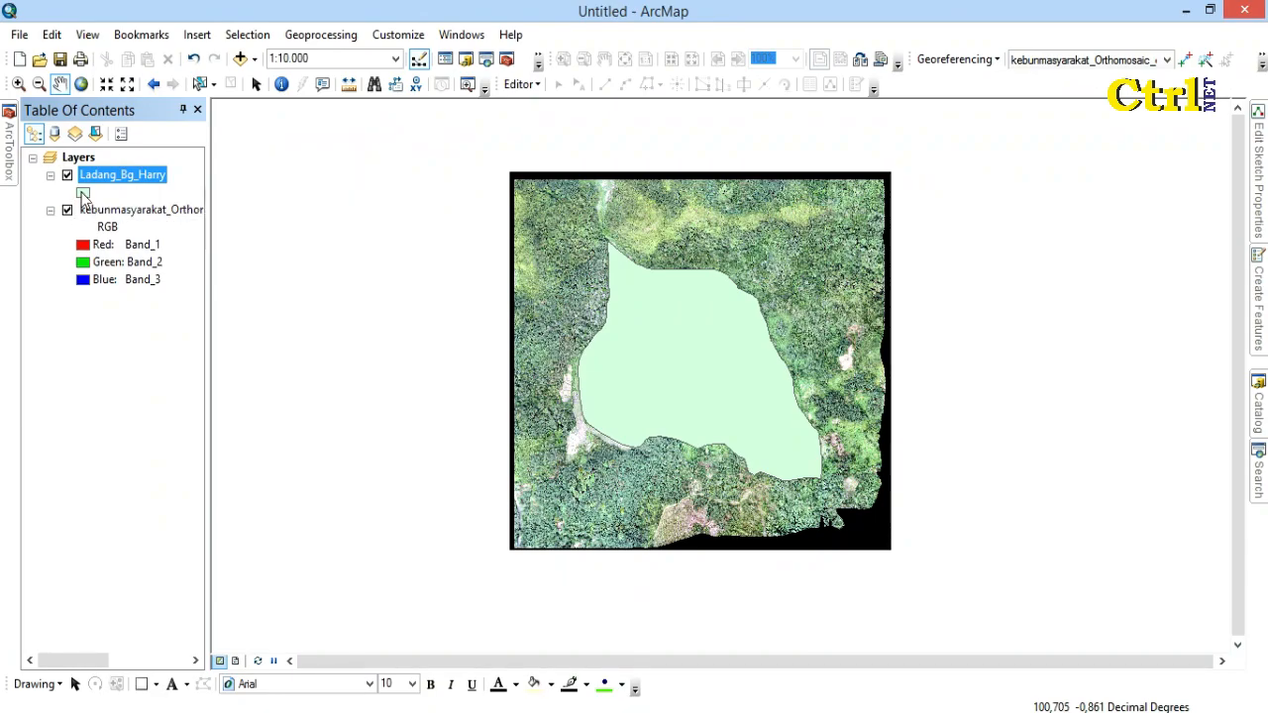
click(80, 160)
right_click(79, 162)
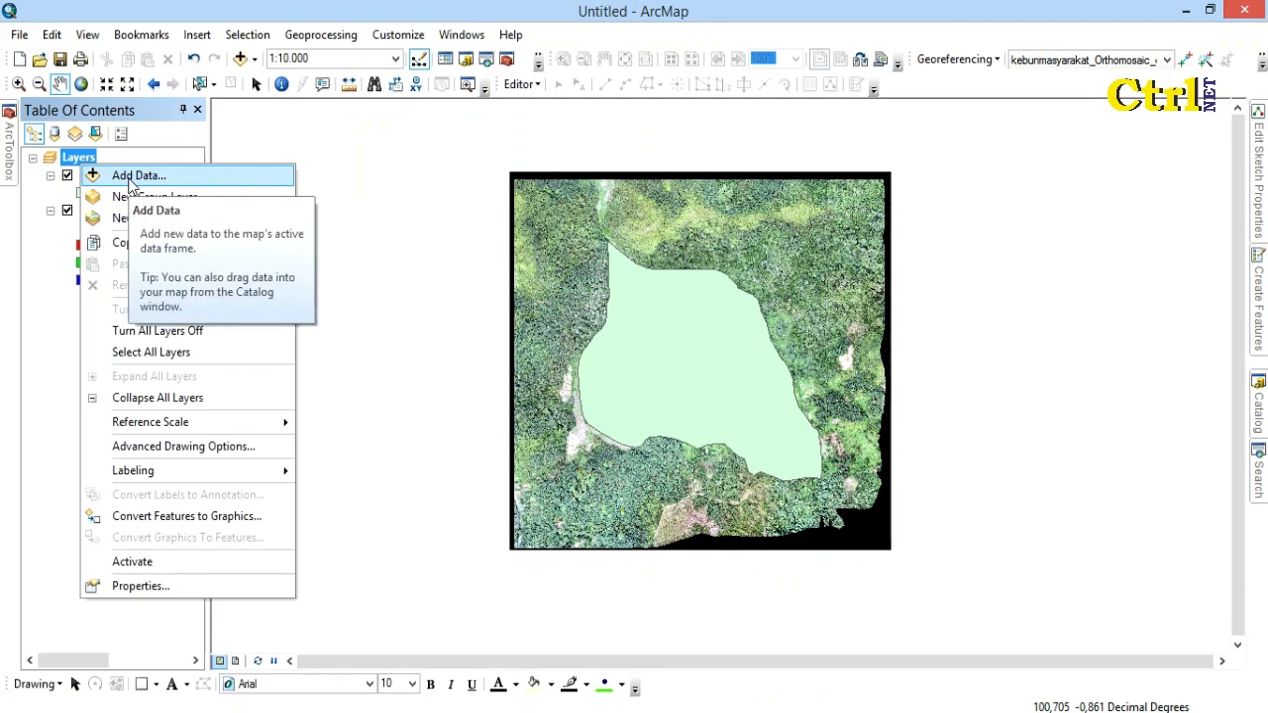
click(41, 235)
- Symbolize the Ladang boundary layer as Hollow with a black outline 2 wide and check it over the orthomosaic
click(79, 193)
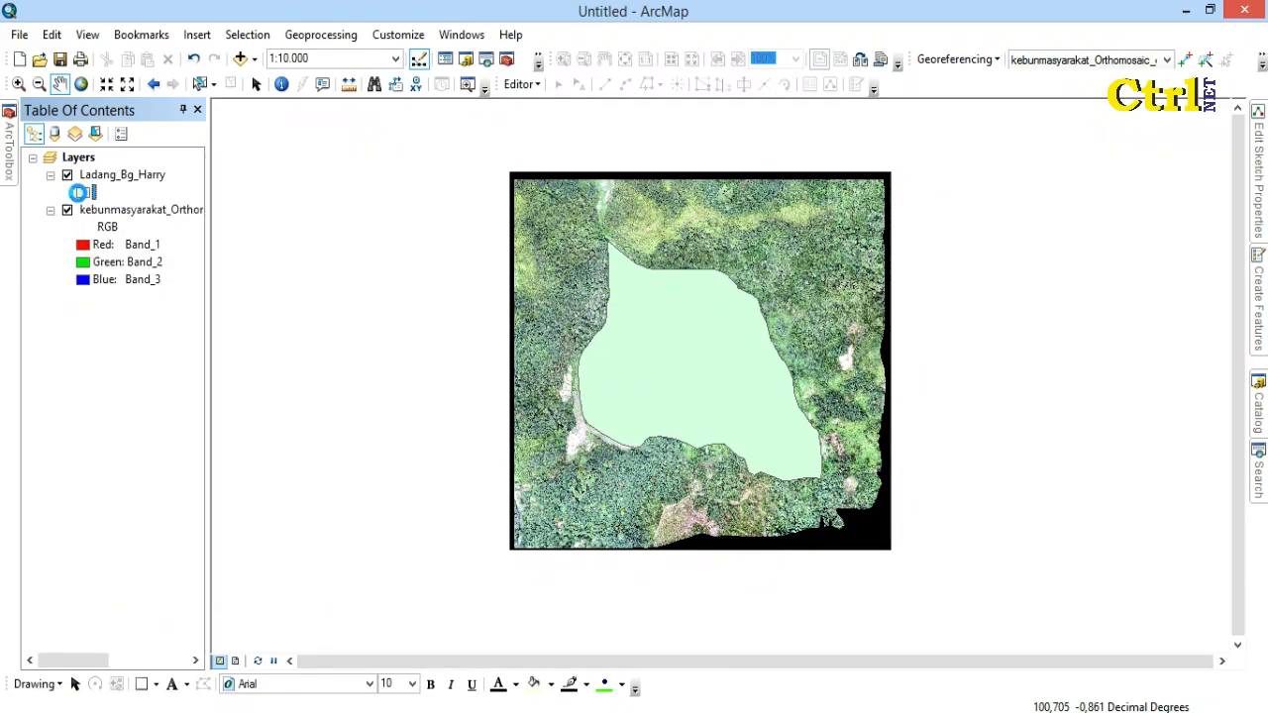
click(448, 511)
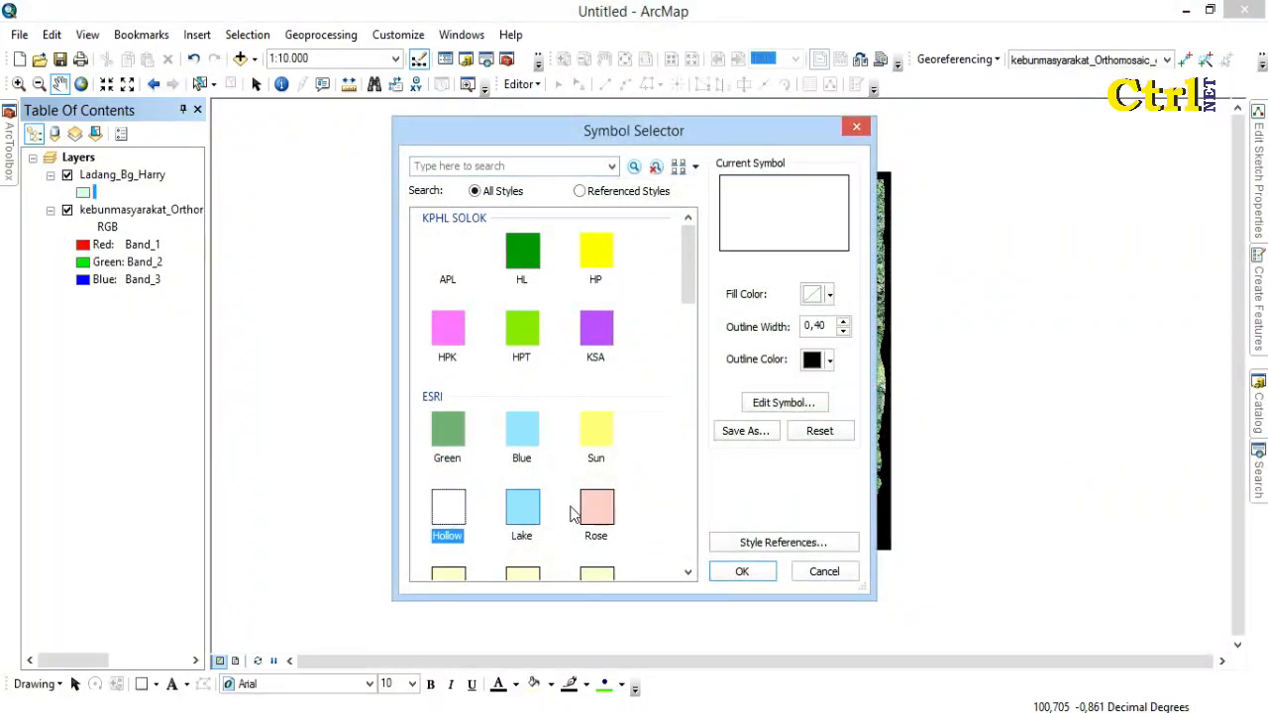
click(843, 320)
click(843, 321)
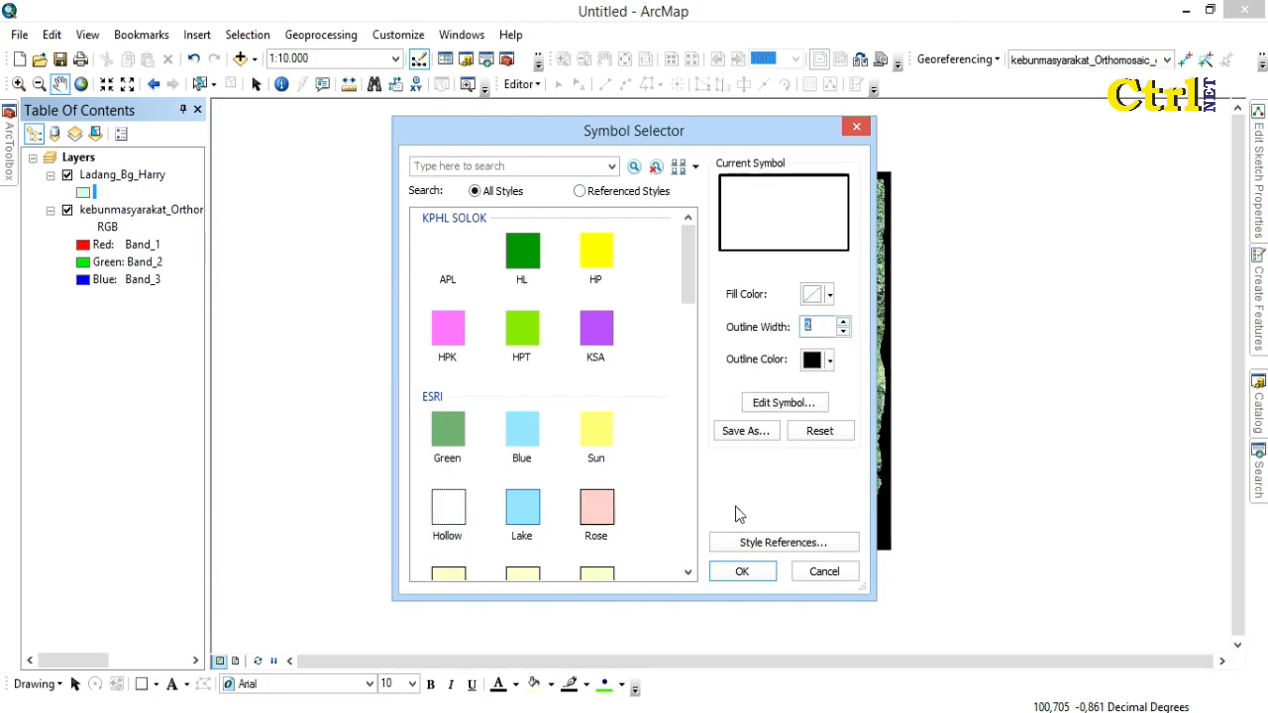
click(741, 571)
scroll(709, 389, up, 1)
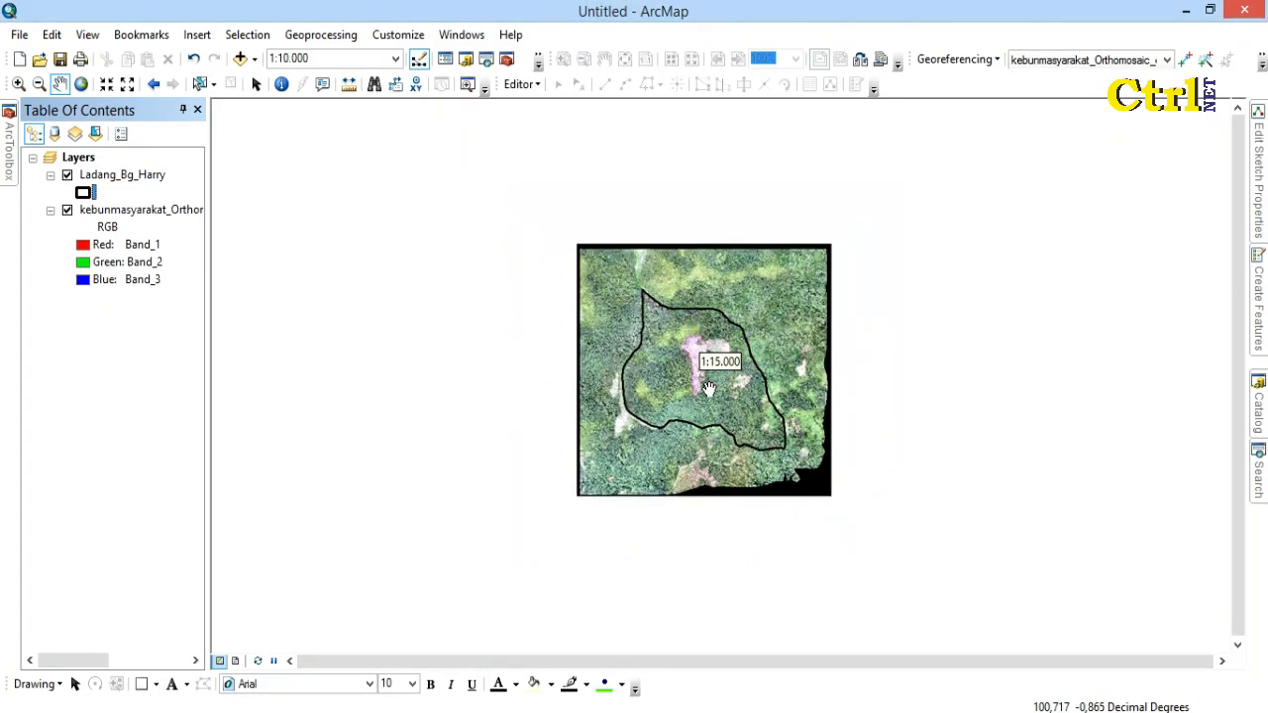
scroll(708, 389, down, 2)
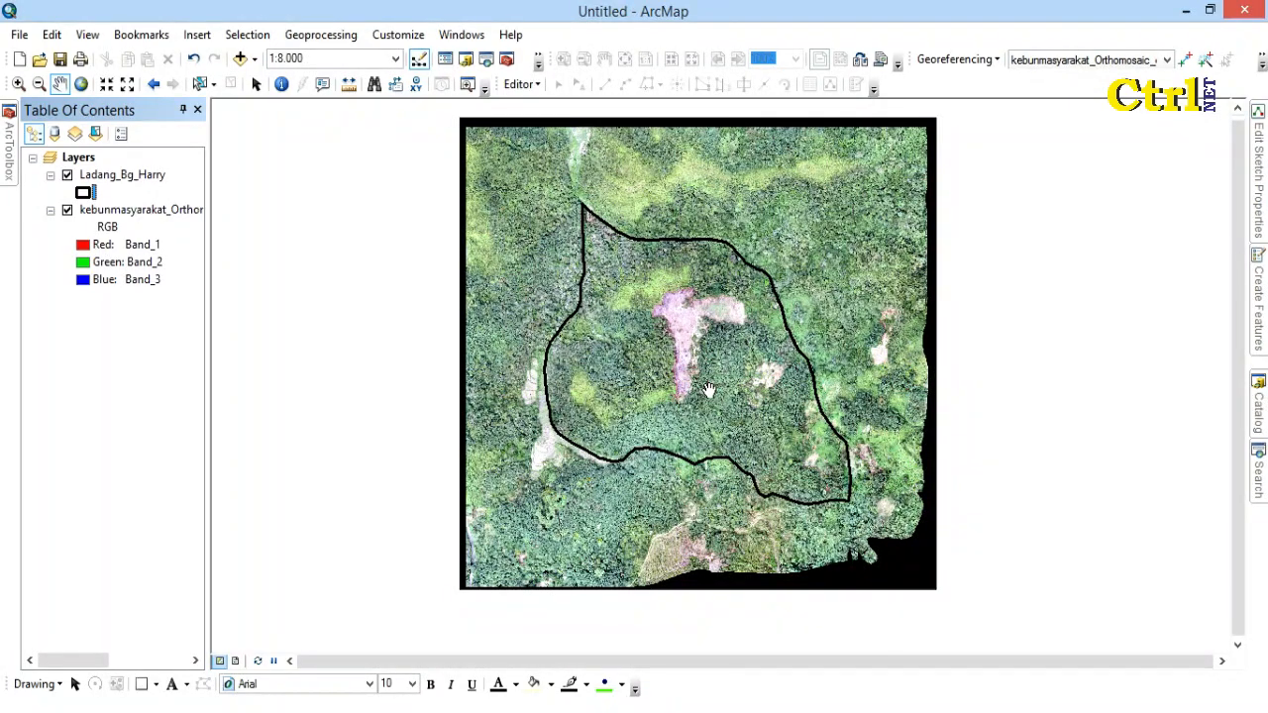